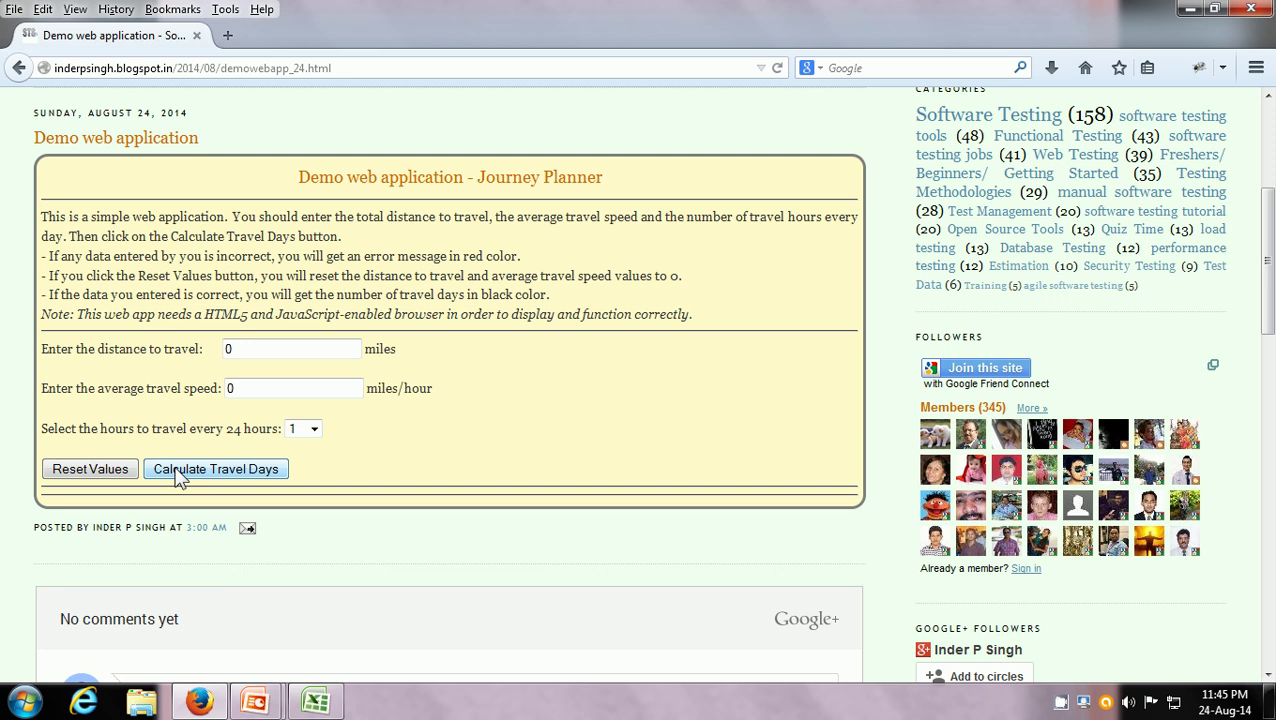
Switch to the PowerPoint slide show and reveal the "Test the Basics" points on app launch and accepting user input.
key(alt+Tab)
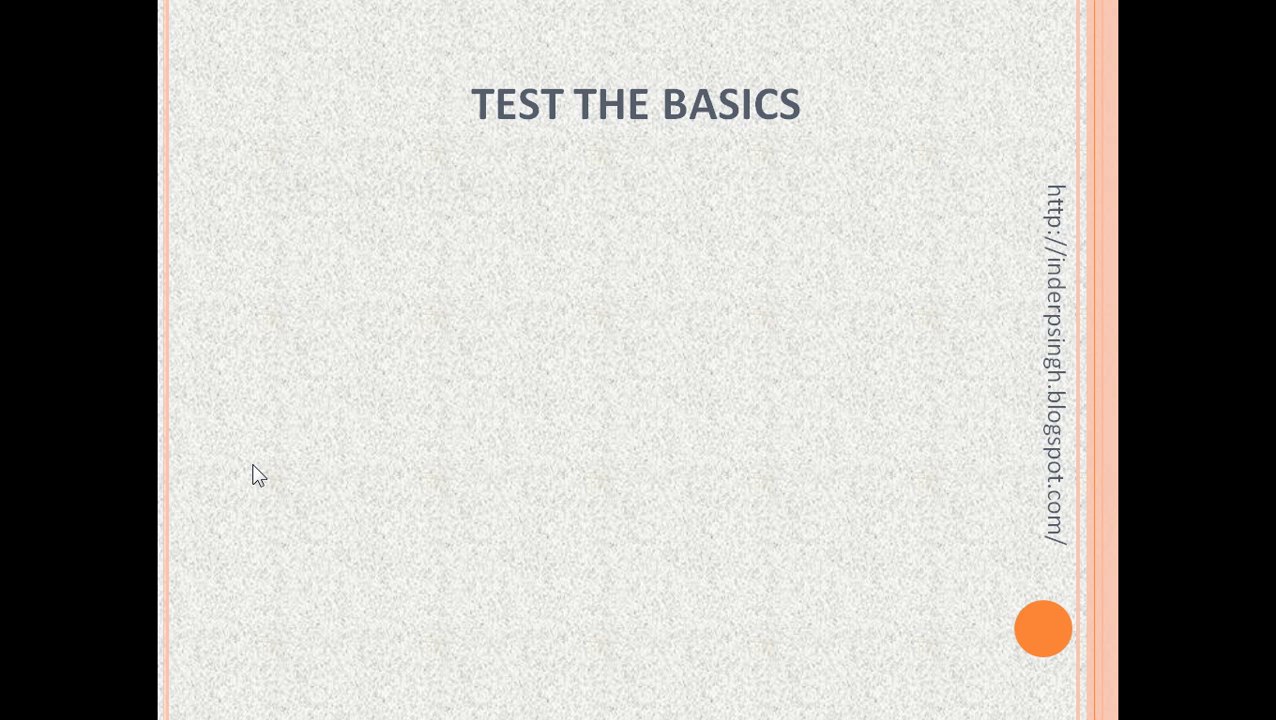
click(256, 475)
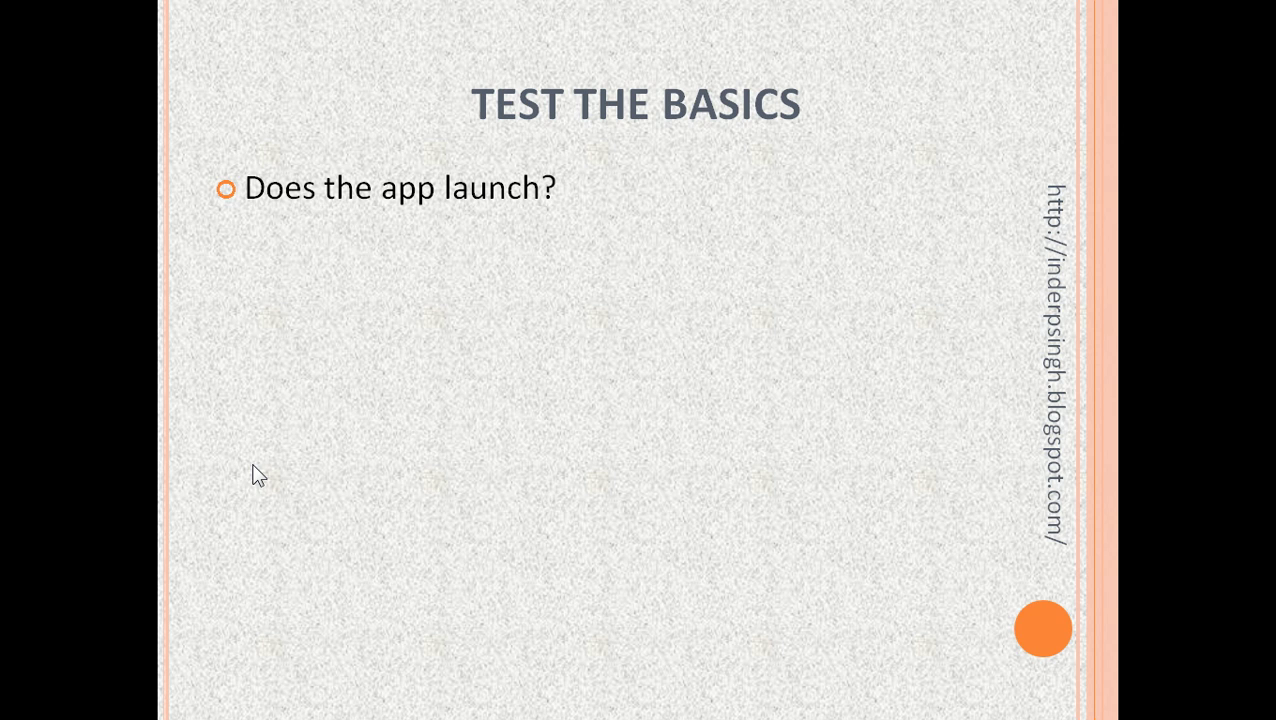
key(Right)
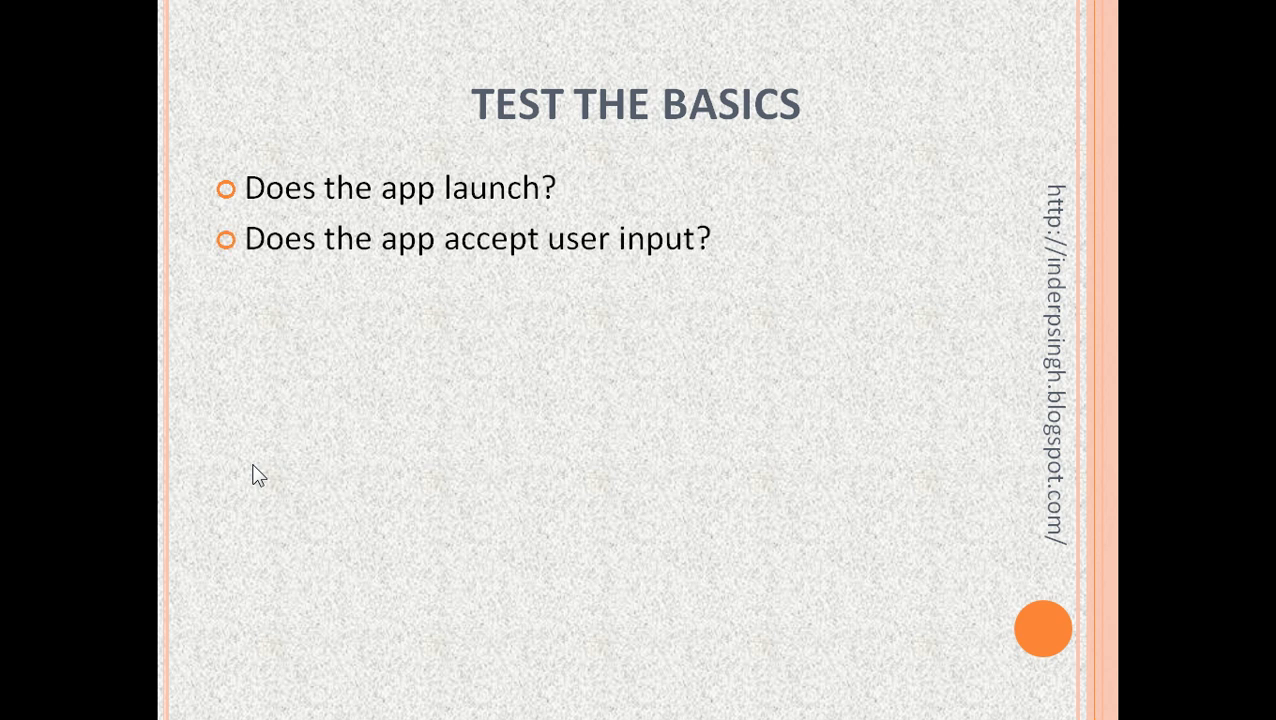
In the Journey Planner in Firefox, enter a distance of 100 miles, a speed of 50 miles/hour and 2 travel hours per day.
key(alt+Tab)
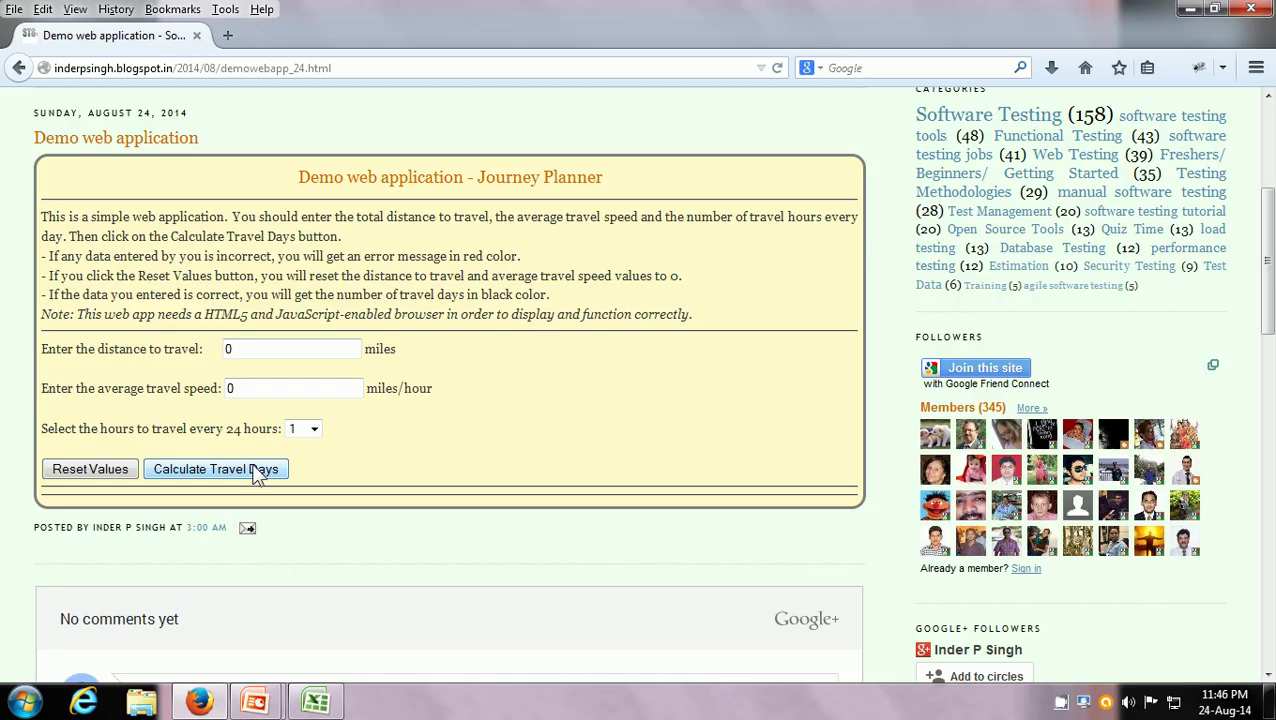
double_click(270, 347)
text(100)
double_click(263, 387)
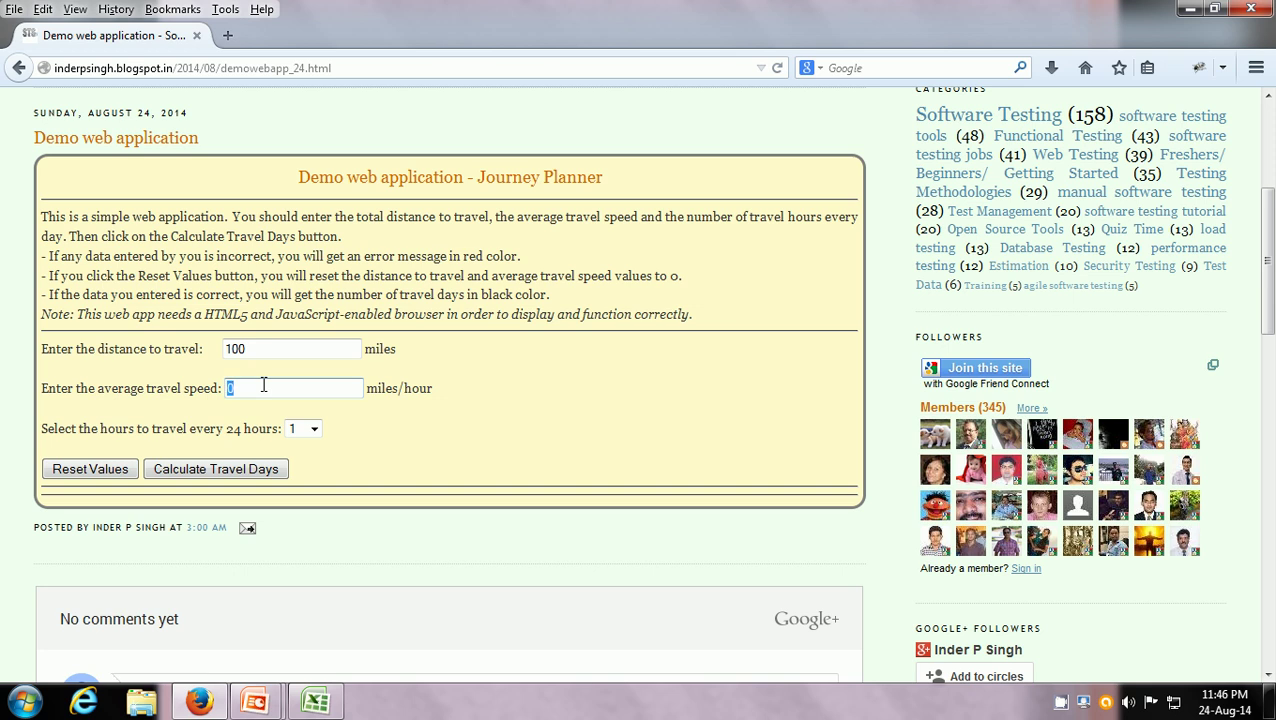
text(50)
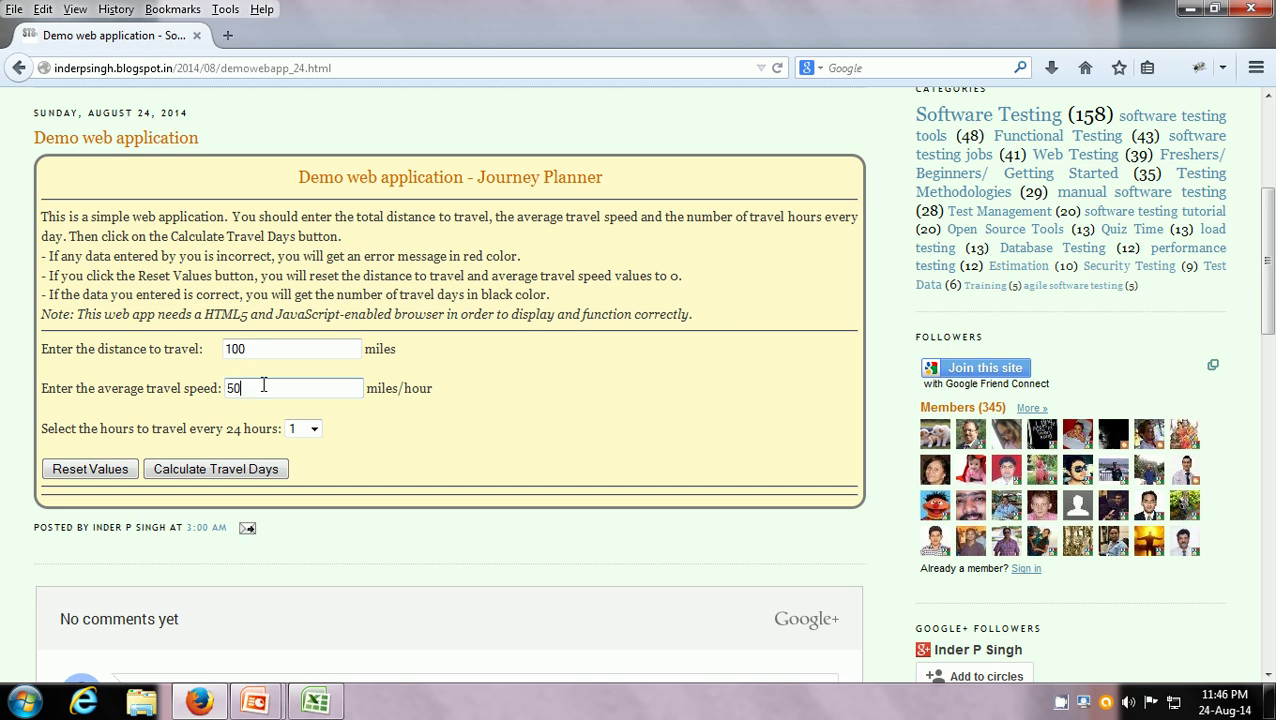
click(314, 430)
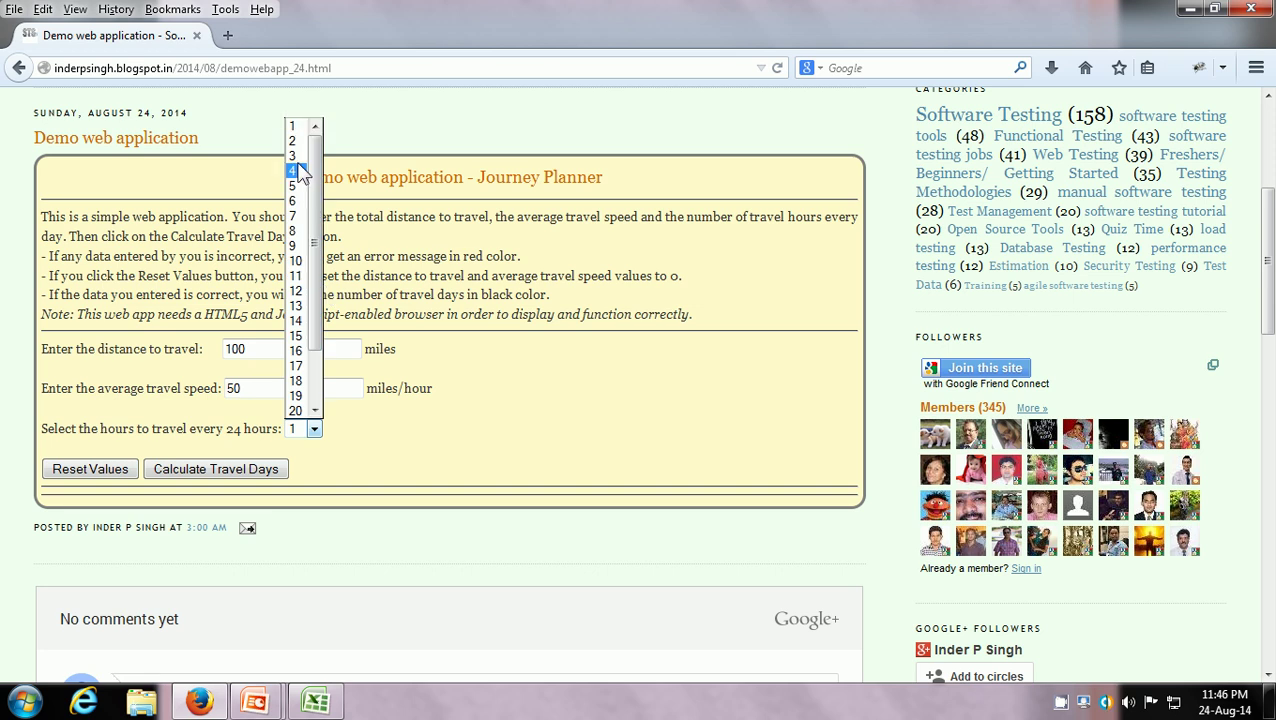
click(298, 142)
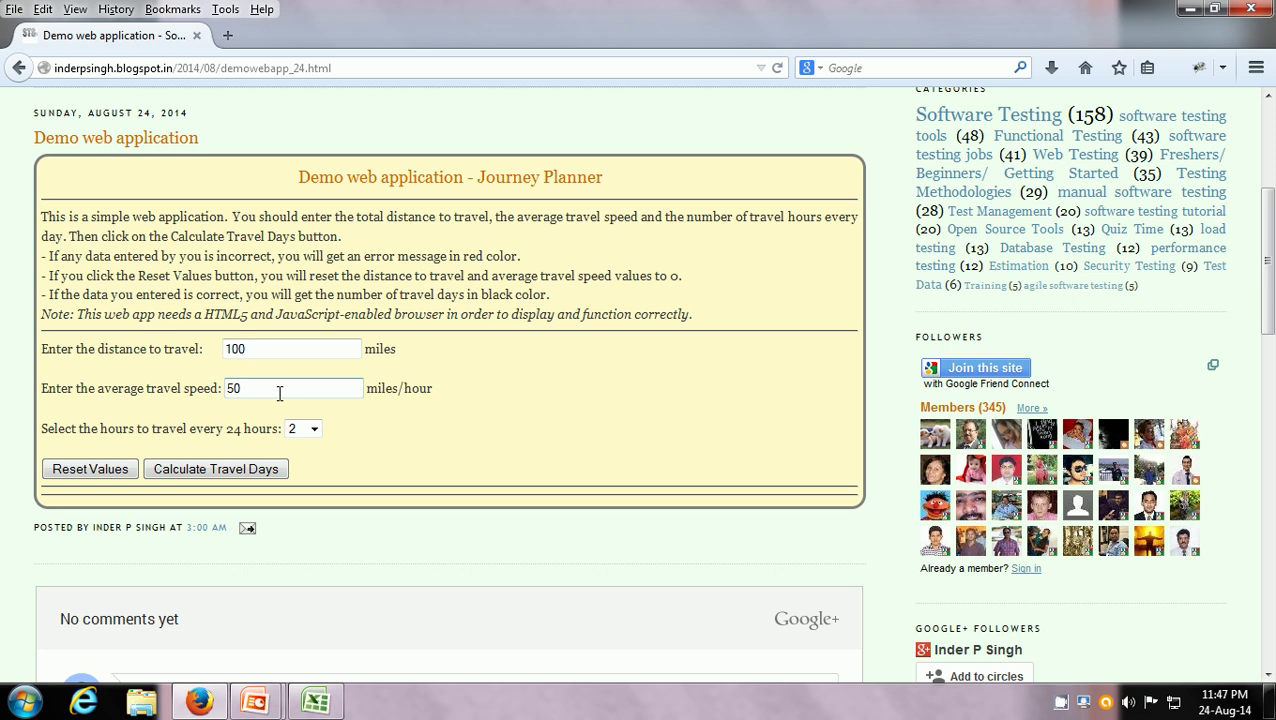
Return to the PowerPoint slide show and reveal the point on the app's state changing with user input.
key(alt+Tab)
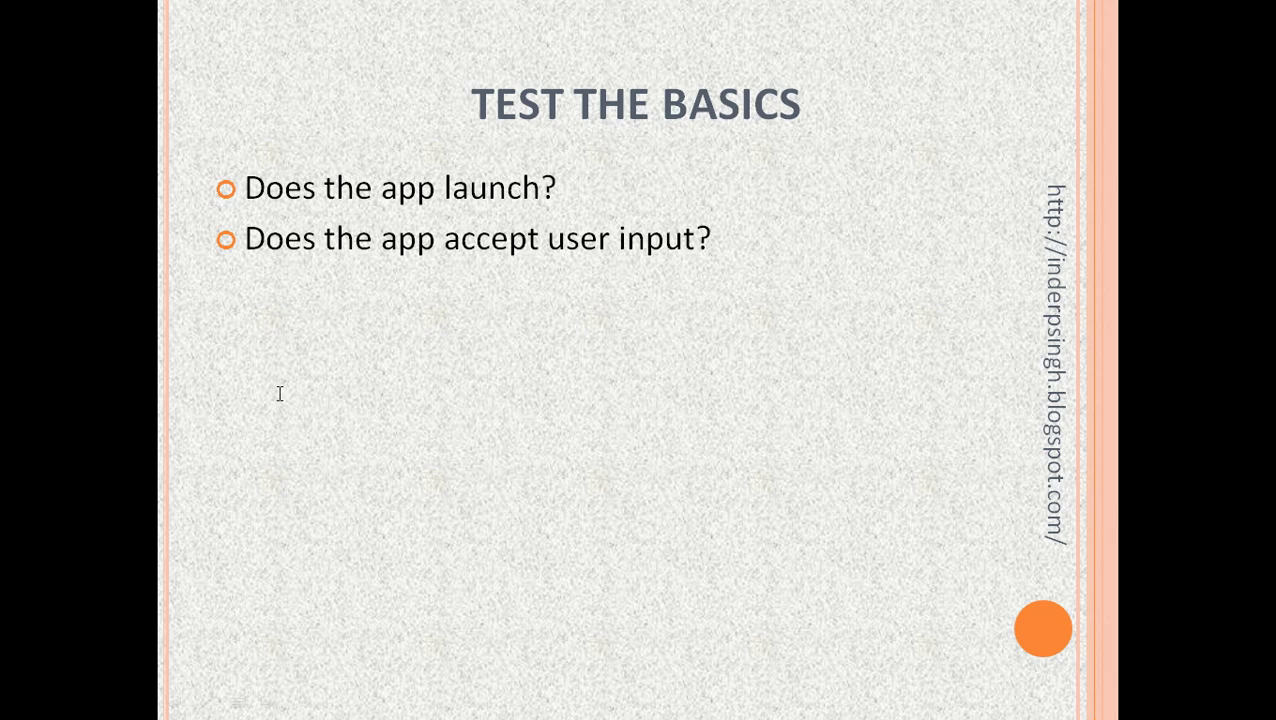
click(280, 394)
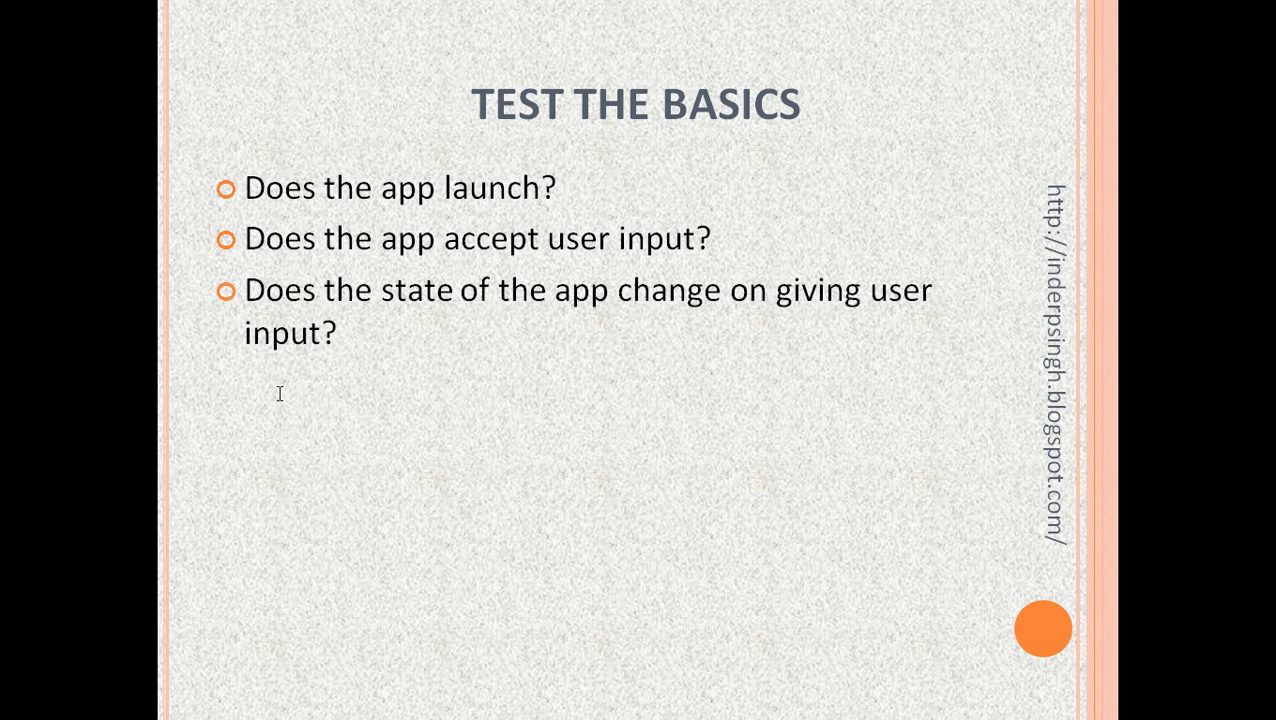
Switch back to the Journey Planner in Firefox, calculate the travel days, and reset the form values.
key(alt+Tab)
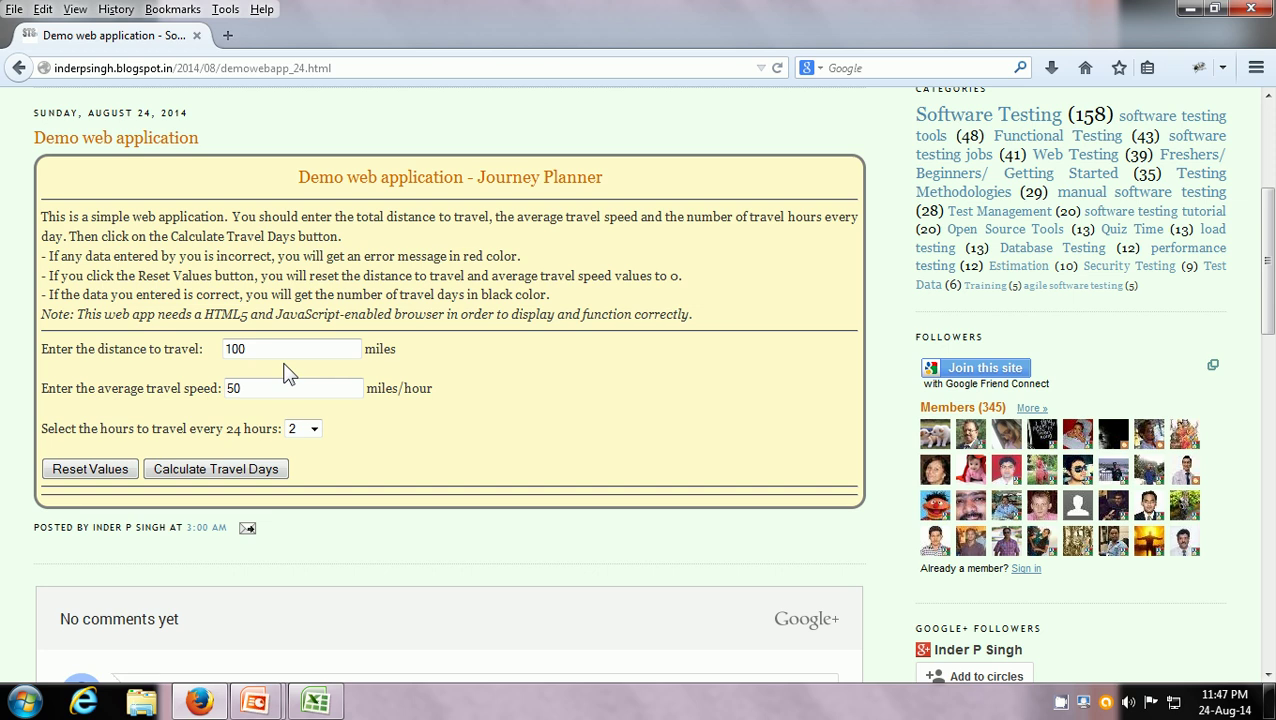
click(177, 479)
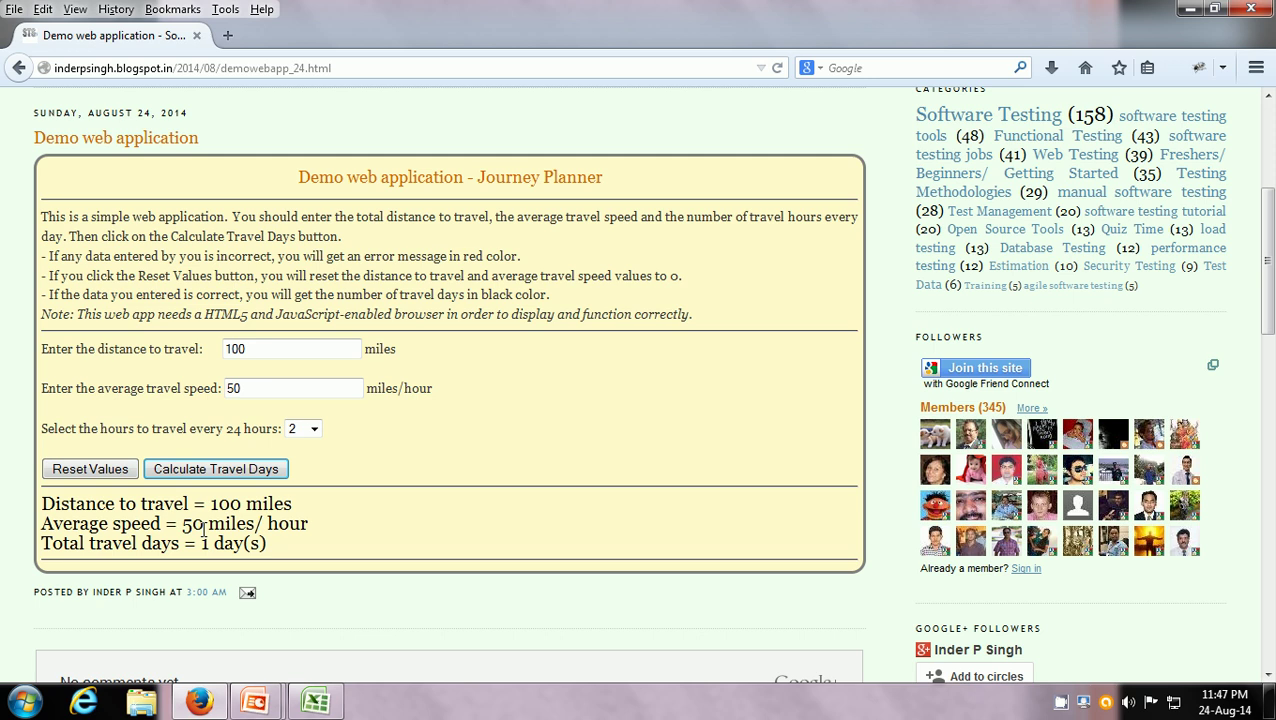
click(89, 470)
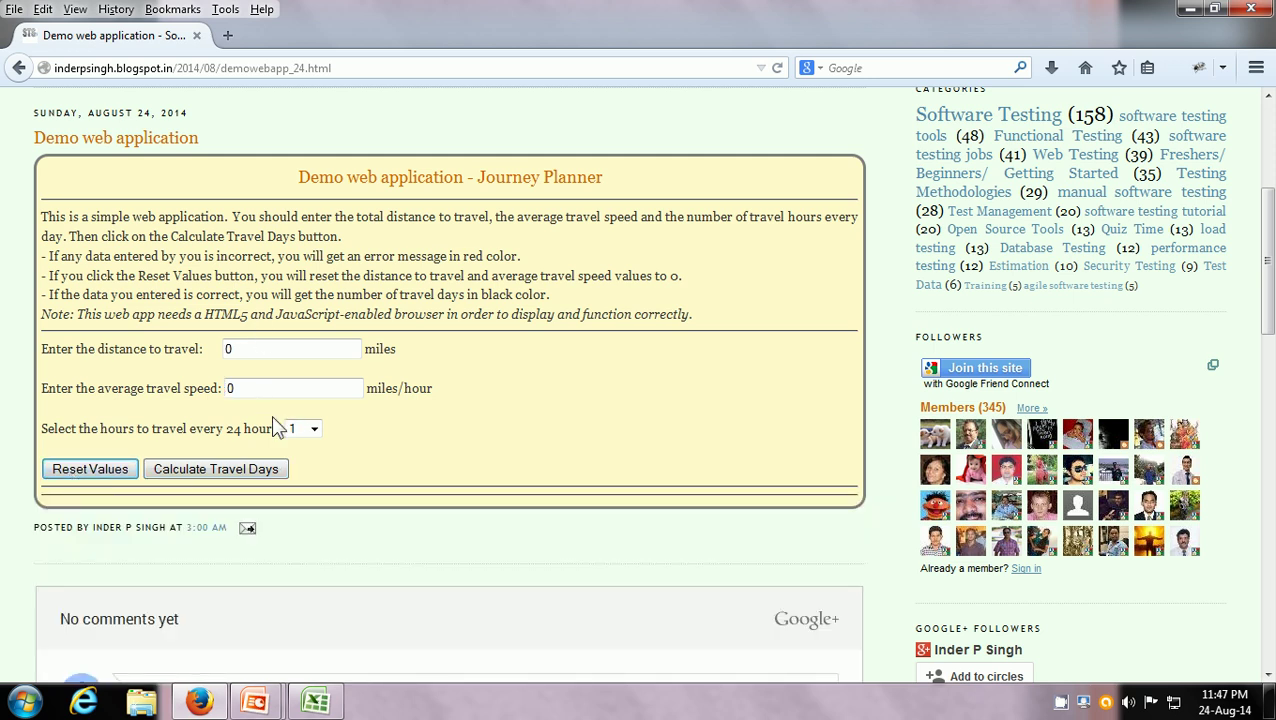
In the PowerPoint slide show, reveal the points on each control working and on copying and pasting data, checking the planner's distance field in between.
key(alt+Tab)
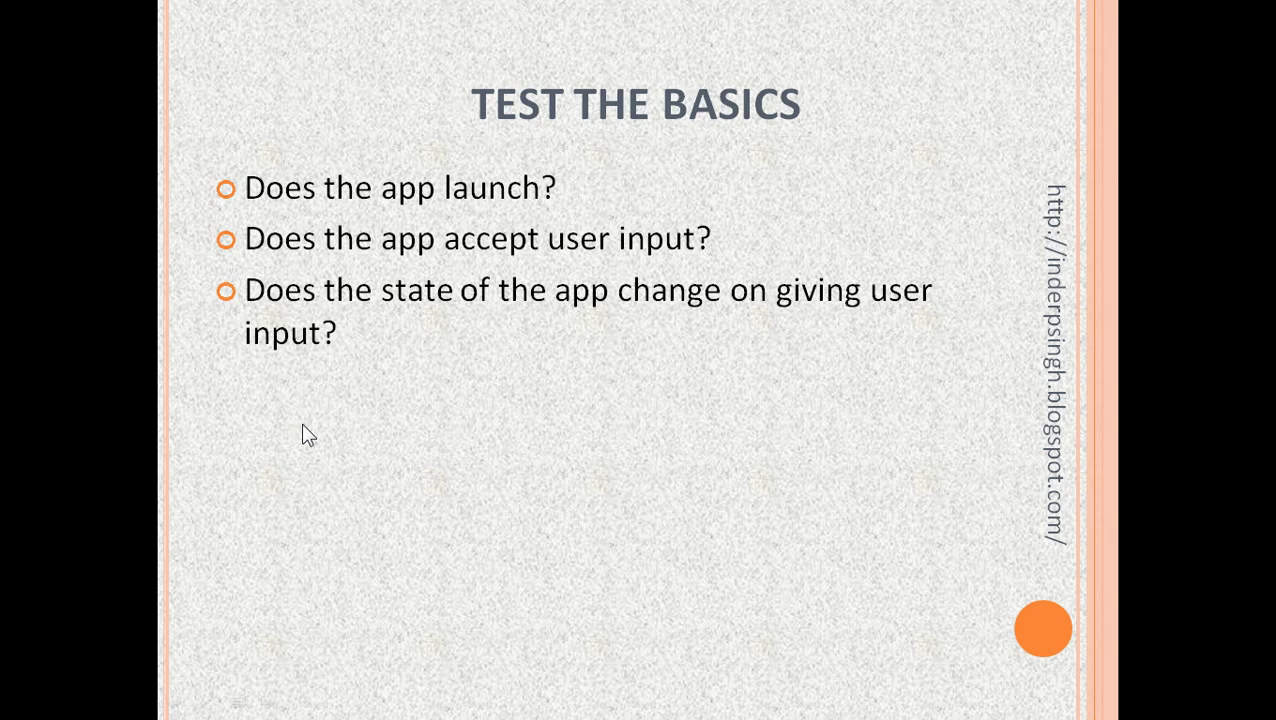
click(308, 435)
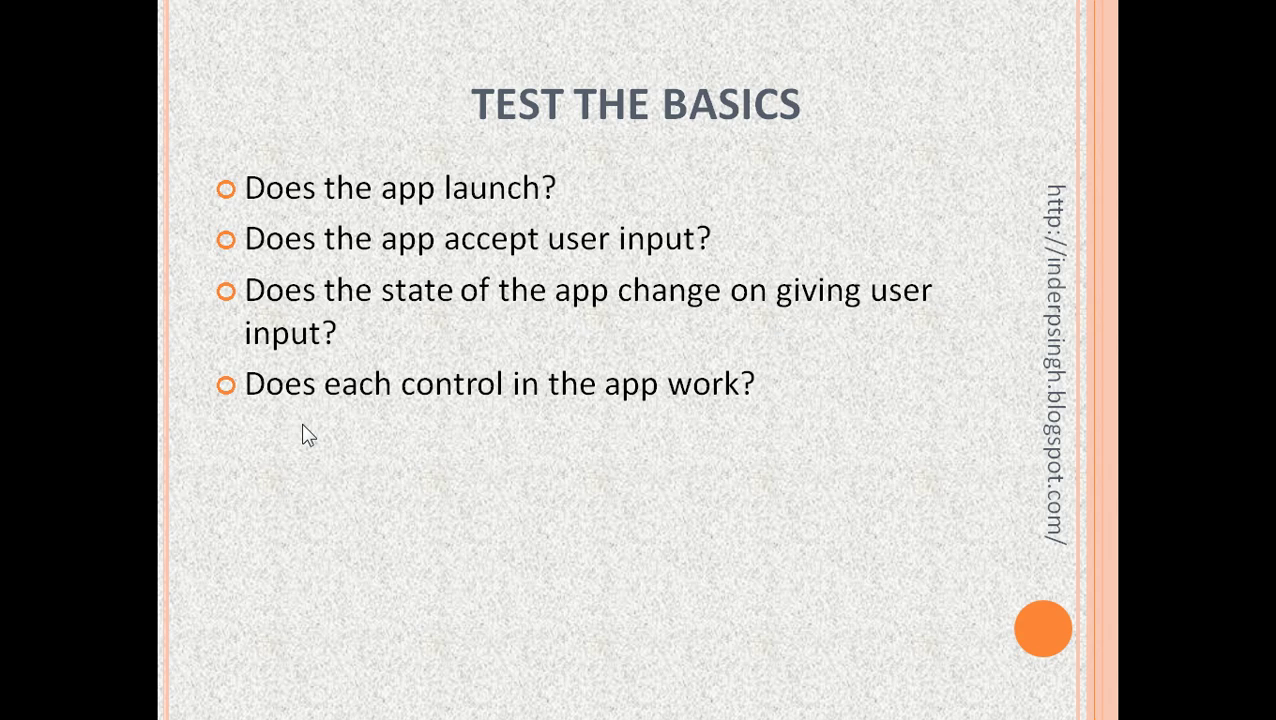
key(alt+Tab)
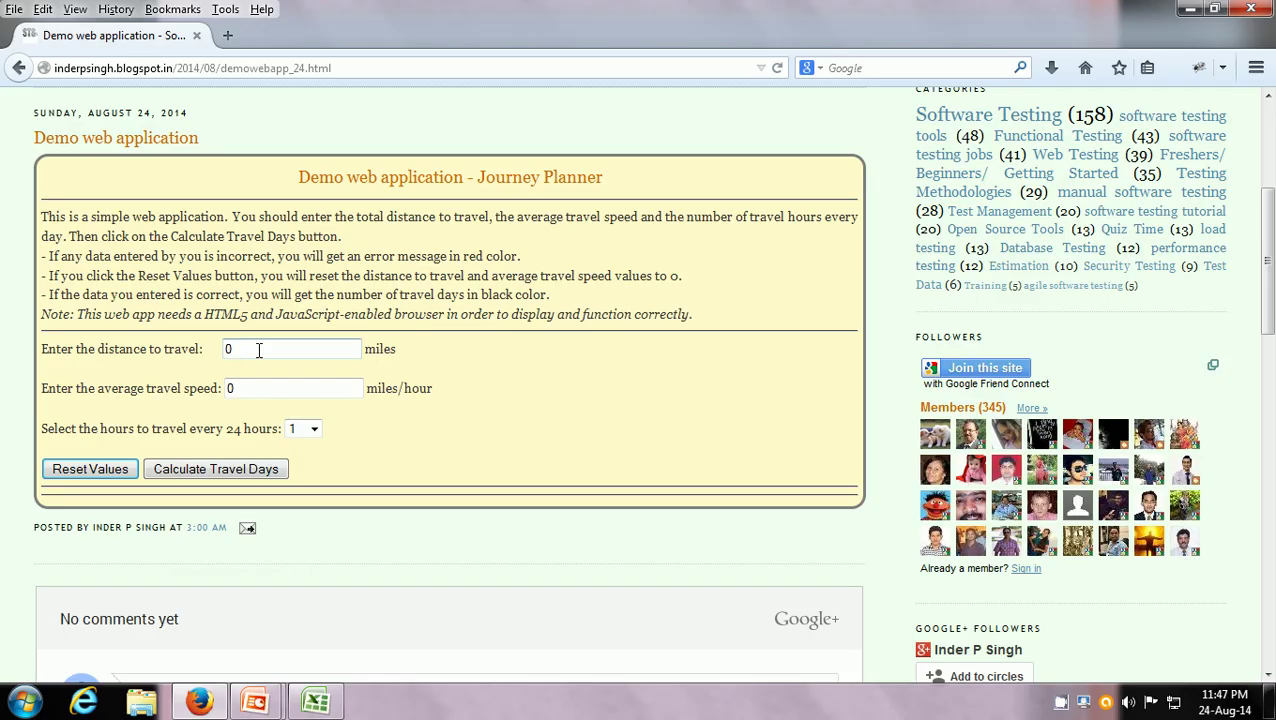
double_click(253, 348)
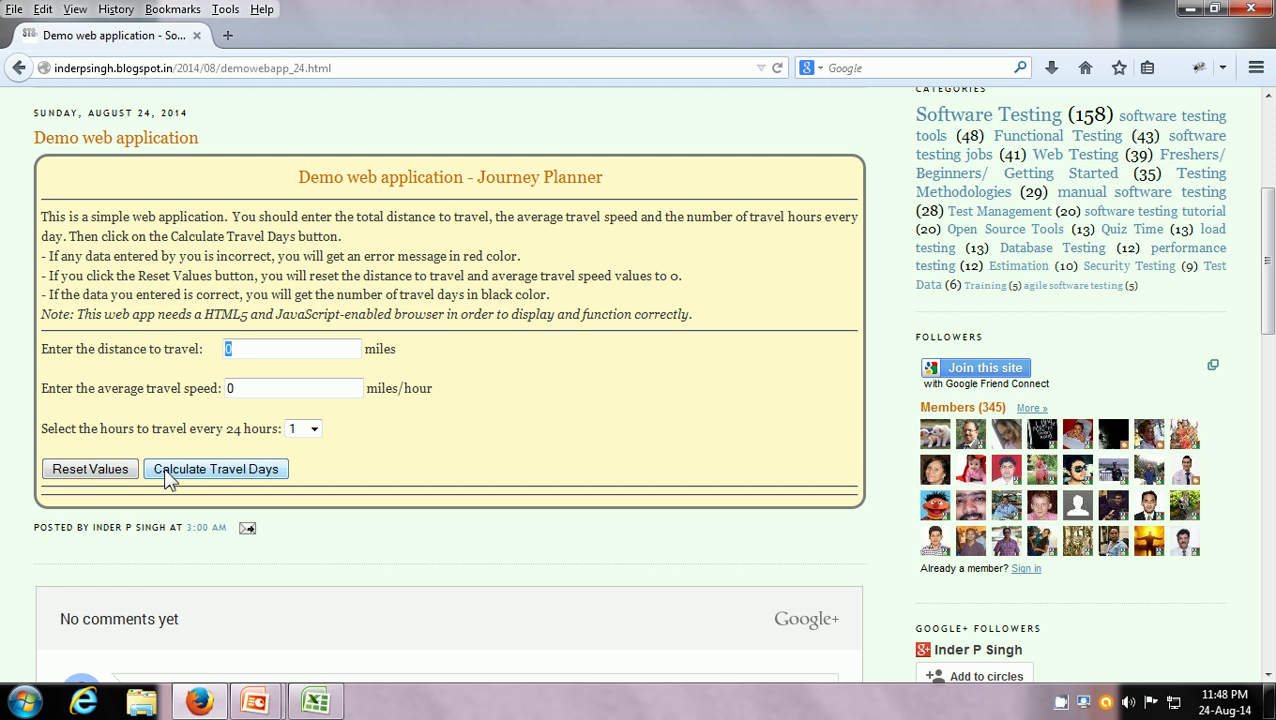
key(alt+Tab)
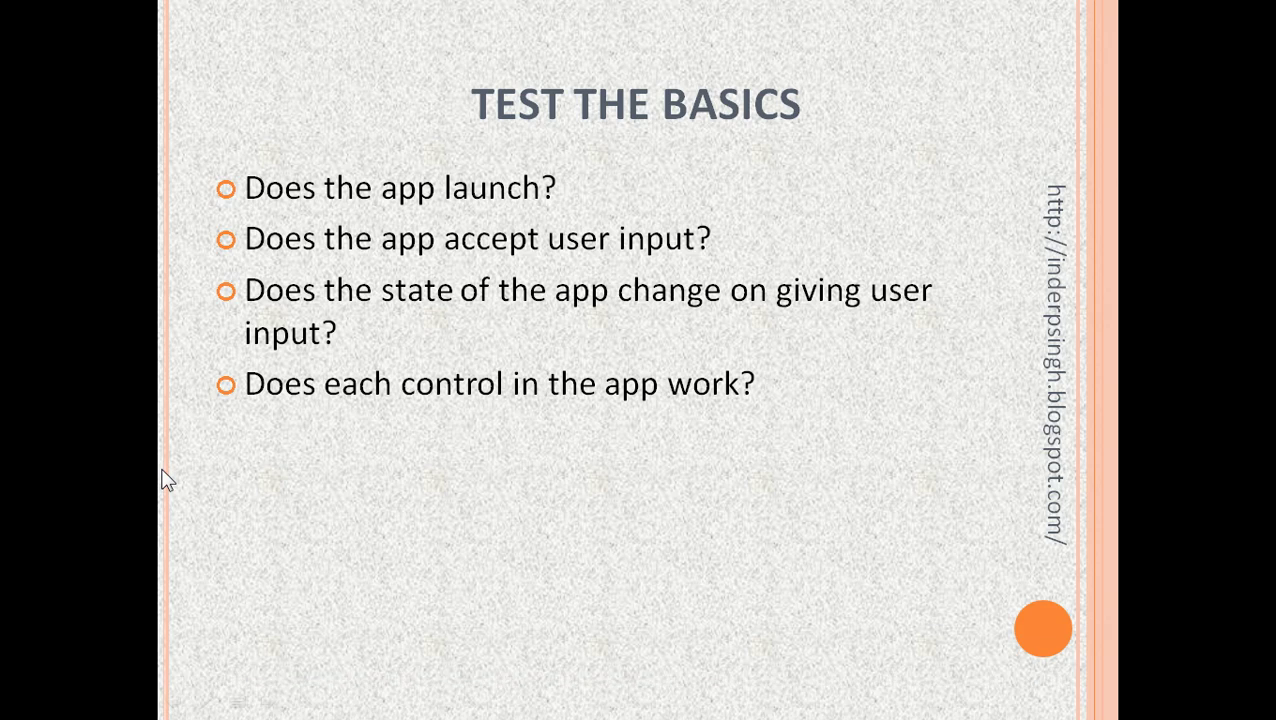
key(Right)
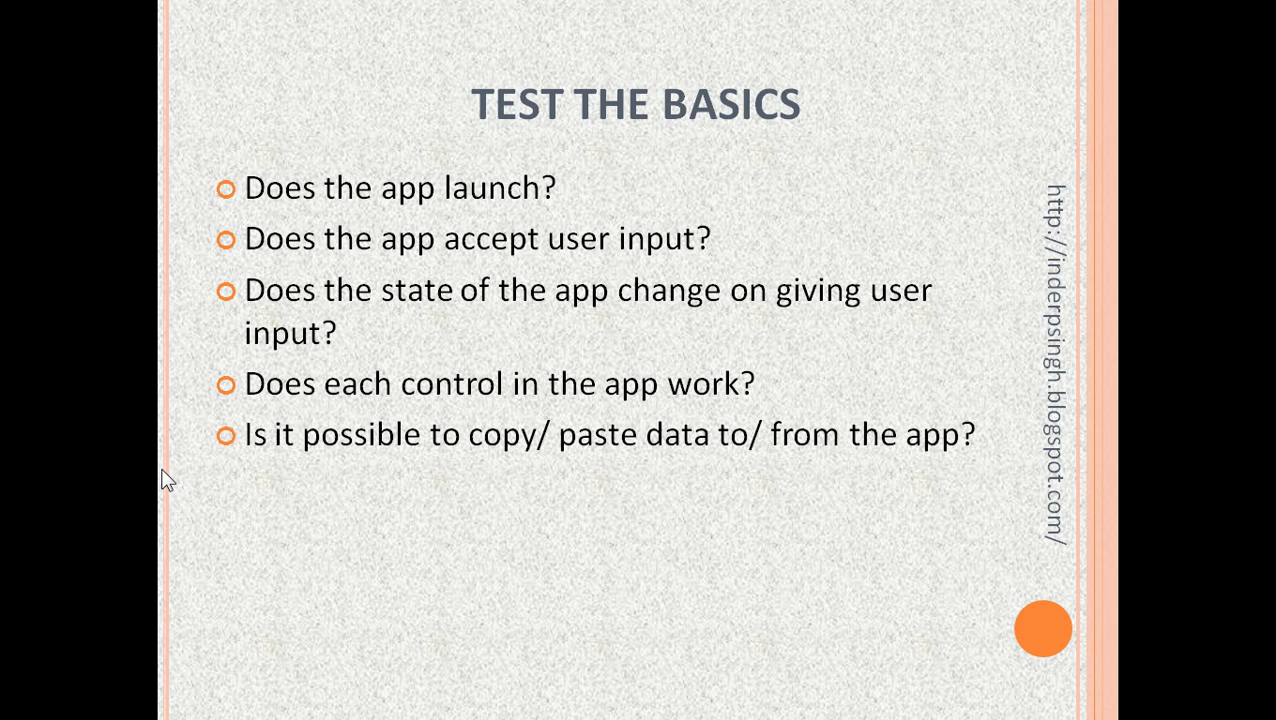
In the Journey Planner in Firefox, set the distance to 100 miles and copy that value into the average travel speed.
key(alt+Tab)
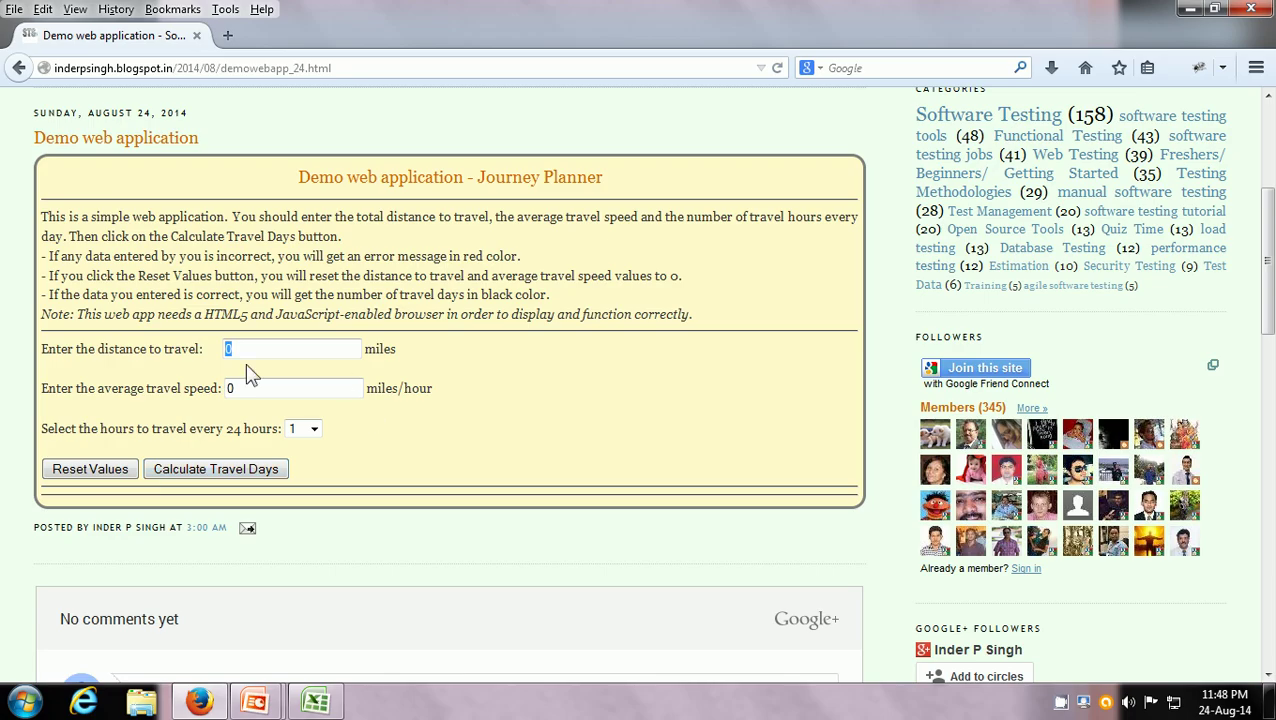
double_click(295, 350)
text(100)
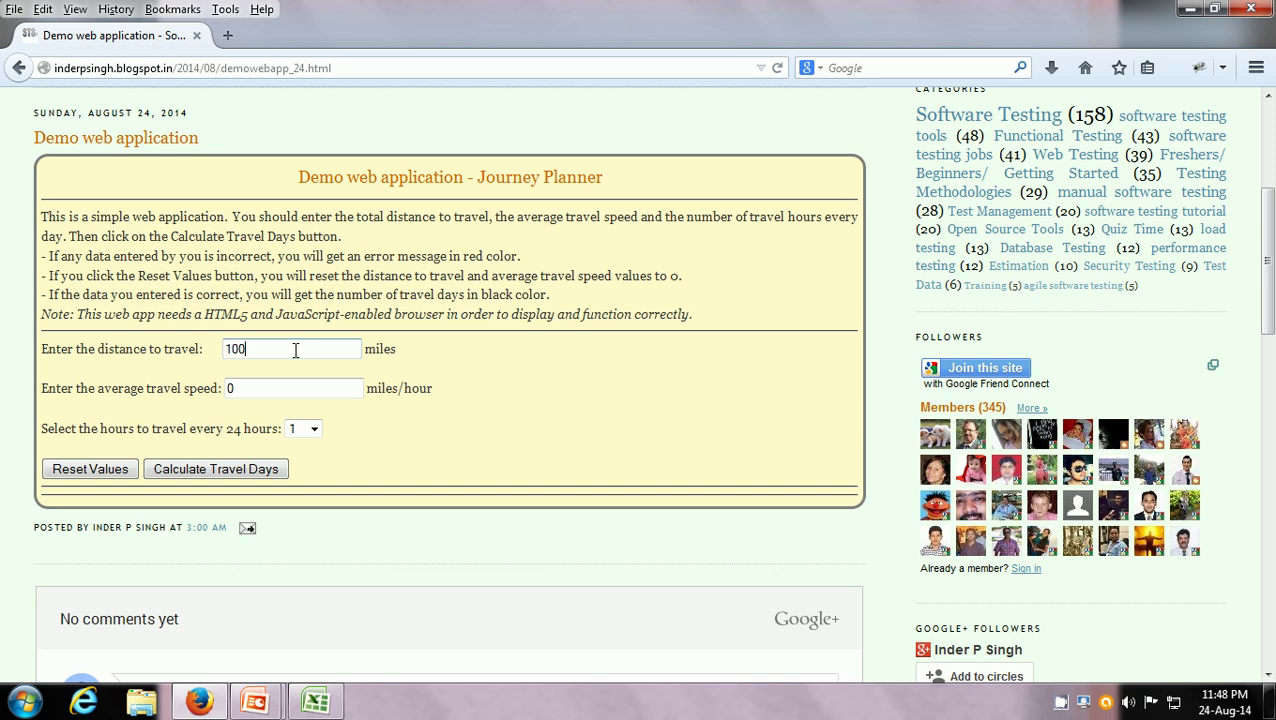
double_click(295, 350)
right_click(240, 349)
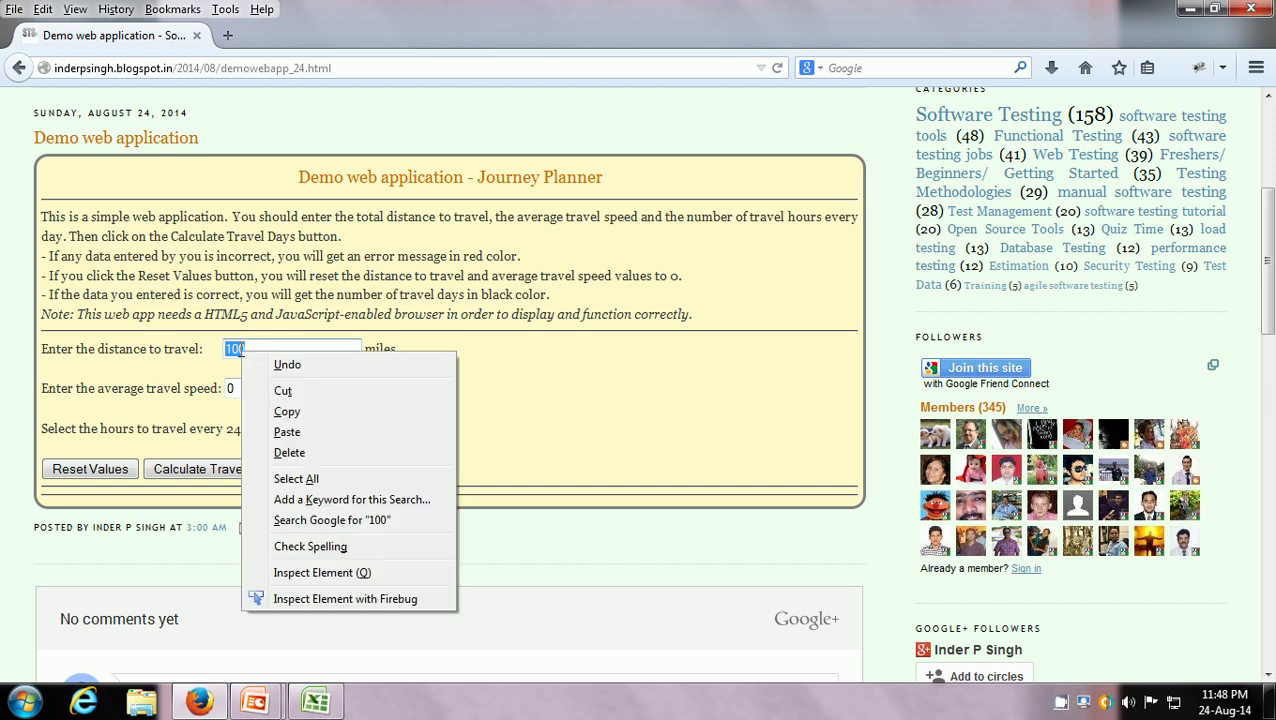
click(292, 410)
double_click(249, 390)
right_click(245, 388)
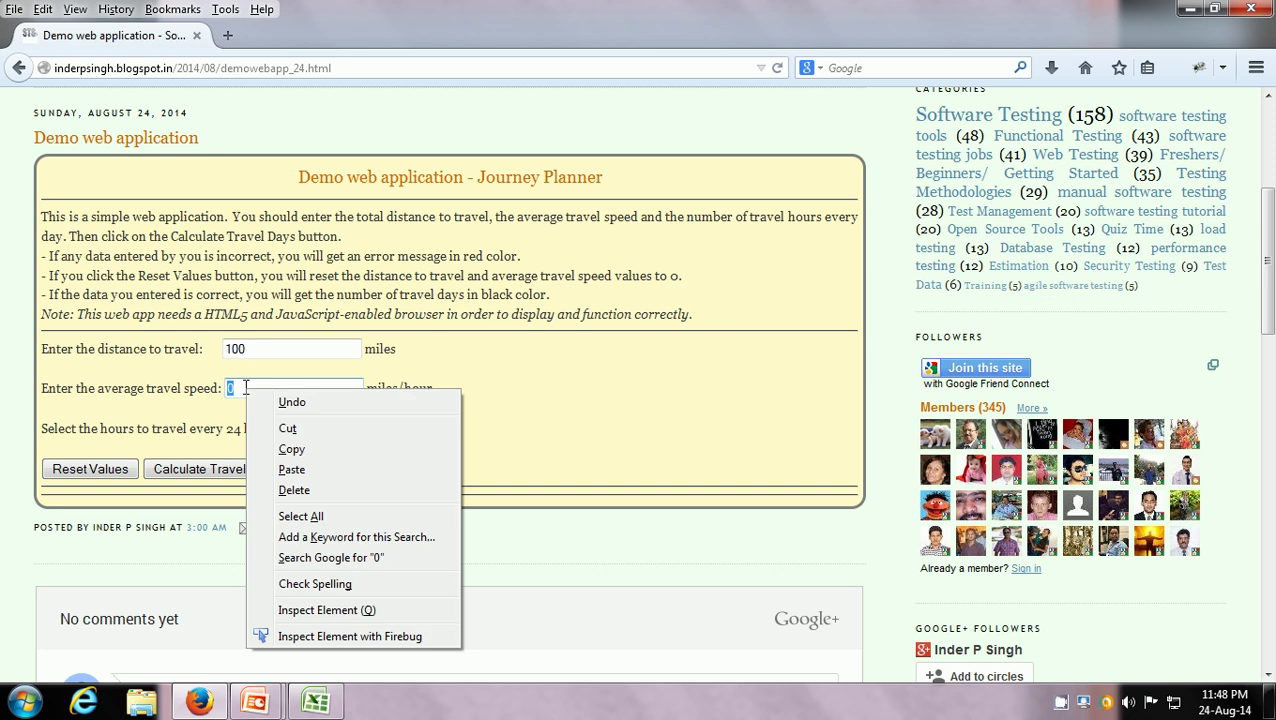
click(292, 470)
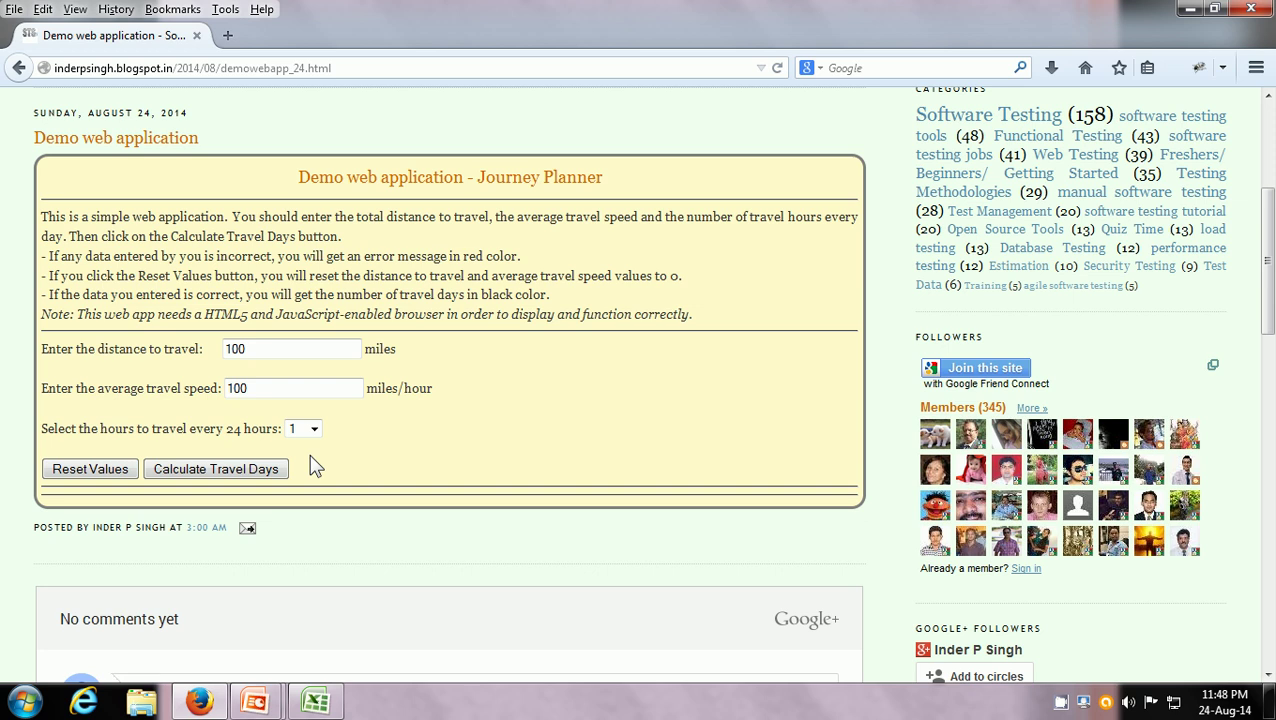
In the PowerPoint slide show, reveal the point on closing the app and advance to the first point of "Test the Functionality".
key(alt+Tab)
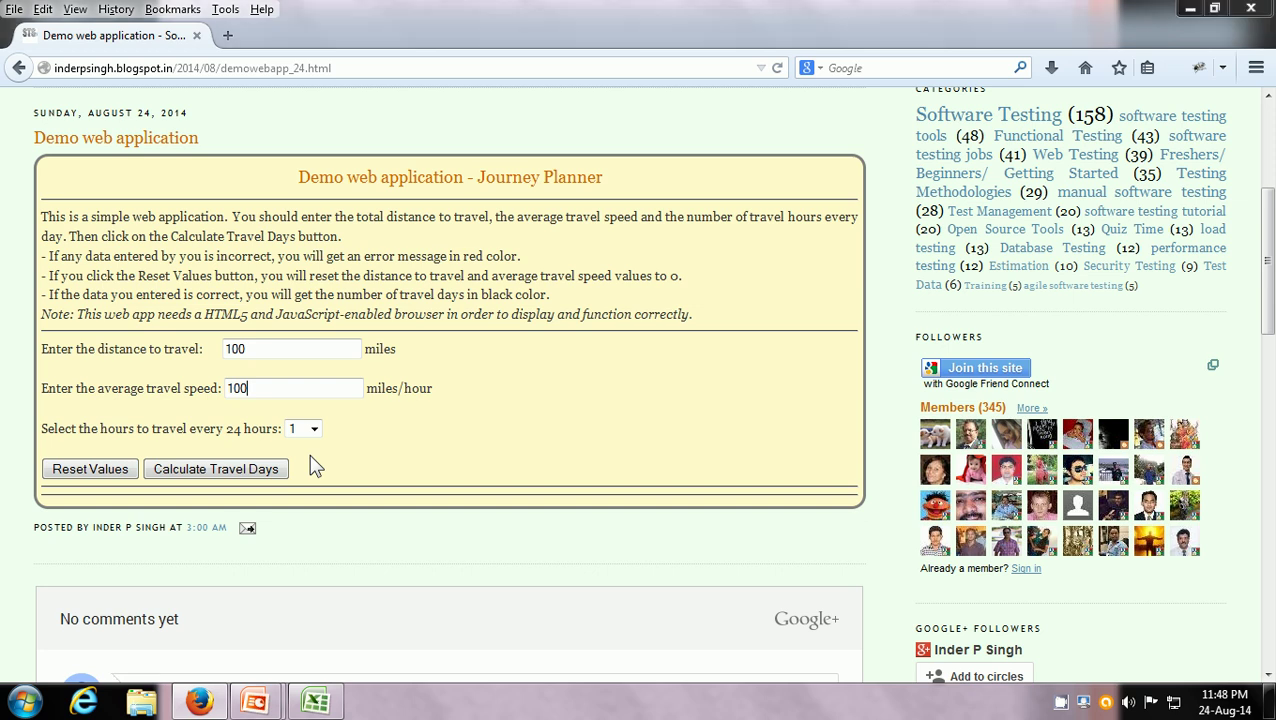
click(313, 466)
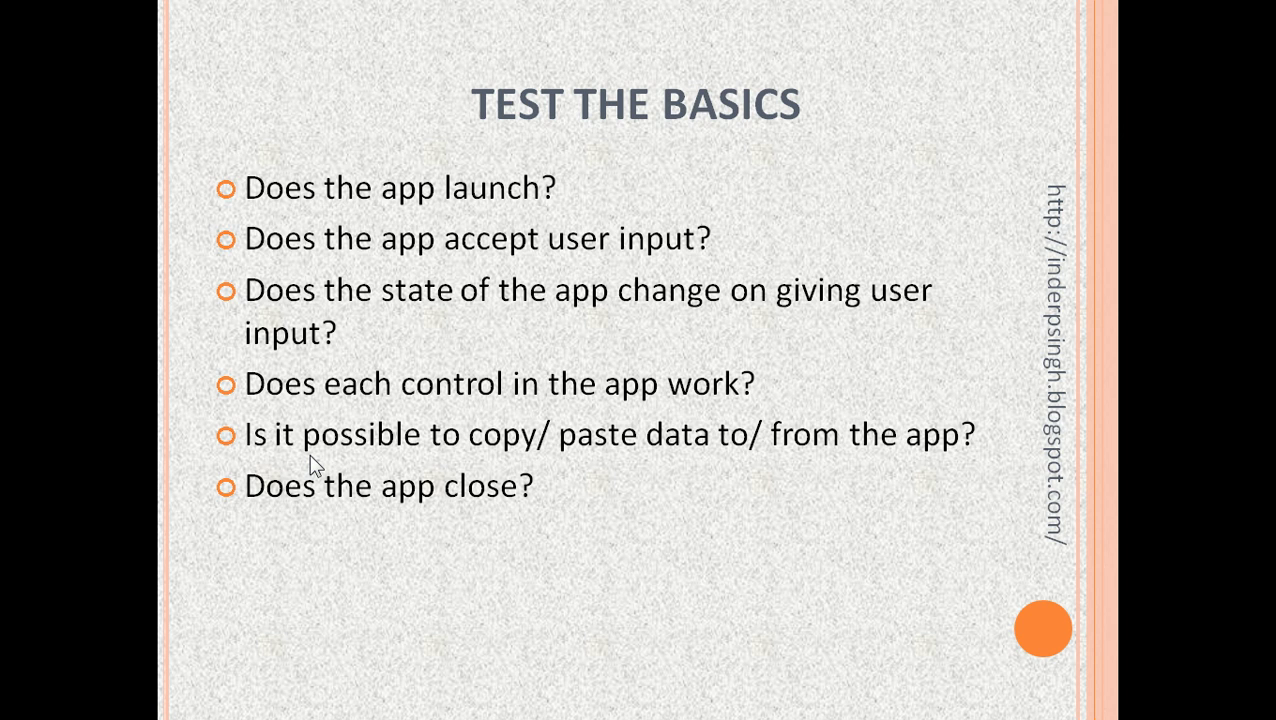
click(310, 462)
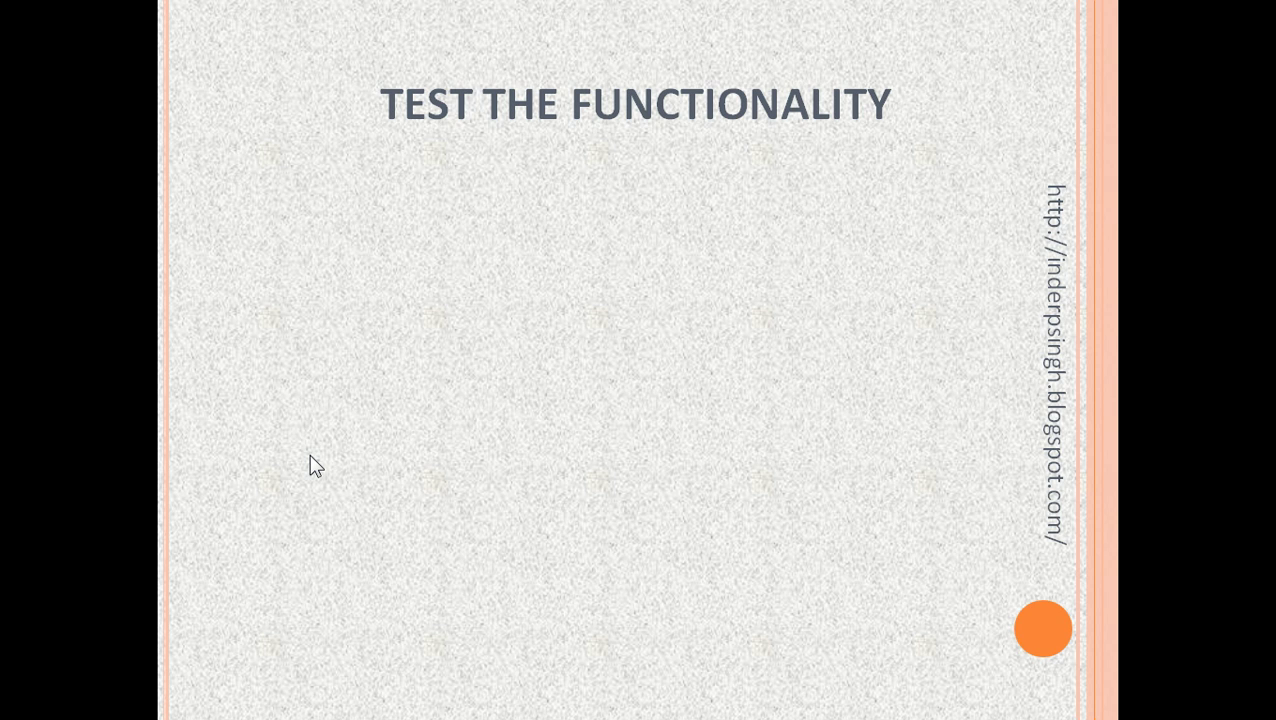
click(310, 460)
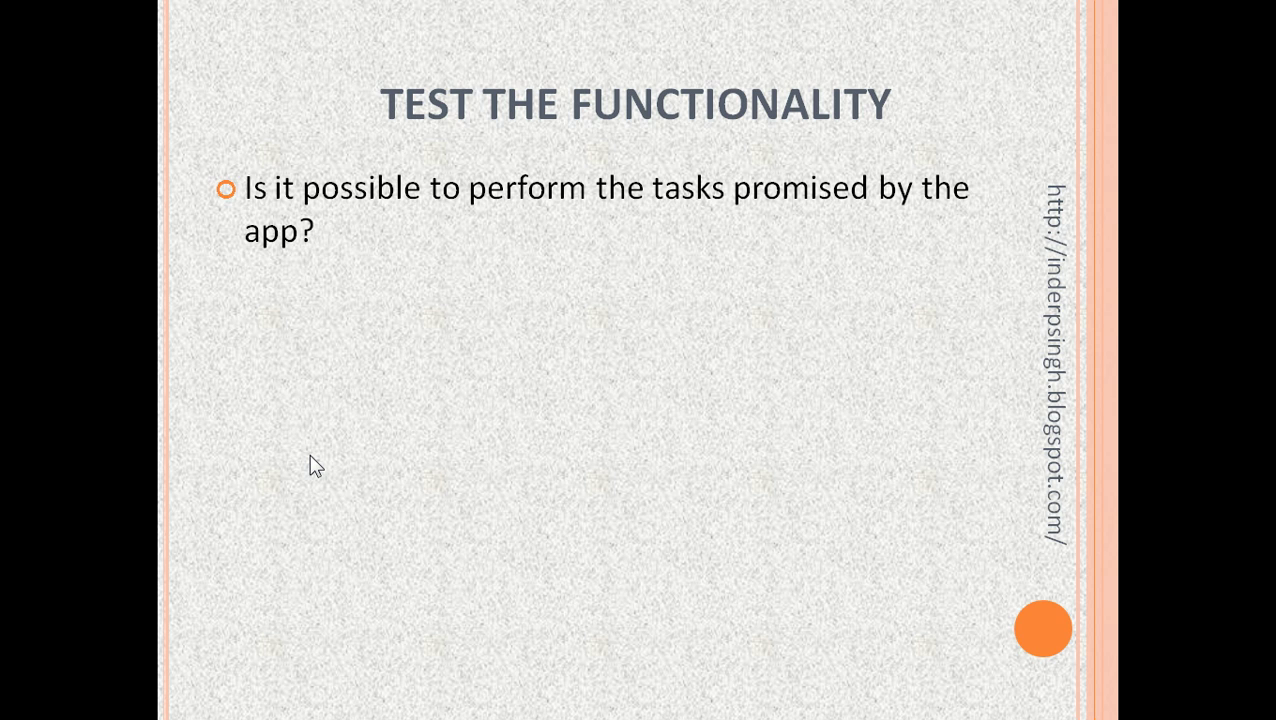
Switch to TestData.xls in Excel and examine the first test case's distance, speed, travel hours and expected rounded travel days.
key(alt+Tab)
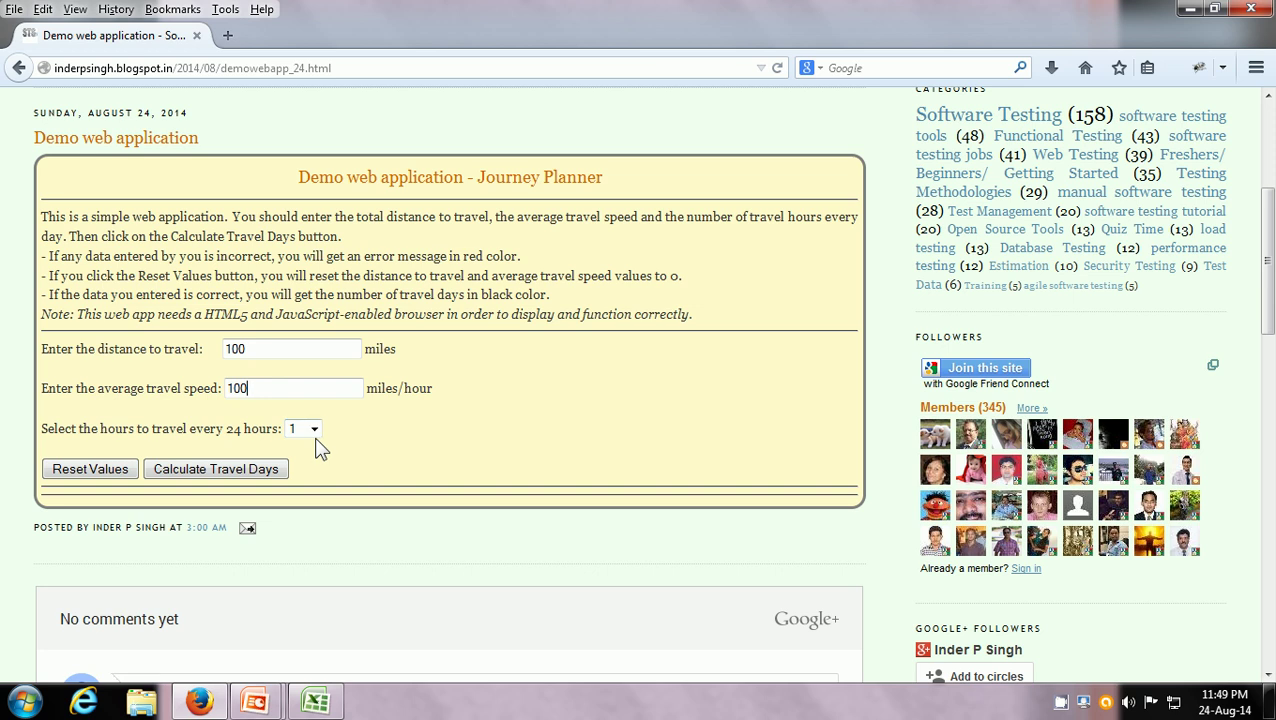
click(316, 702)
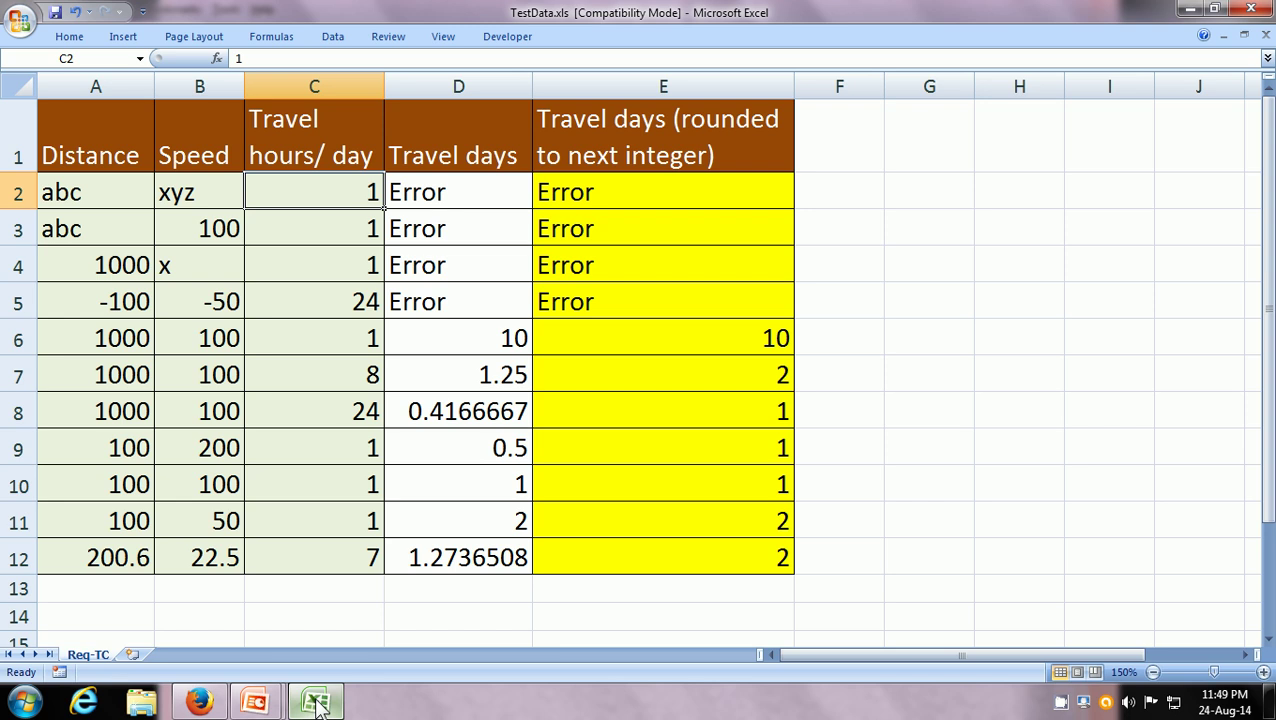
click(89, 191)
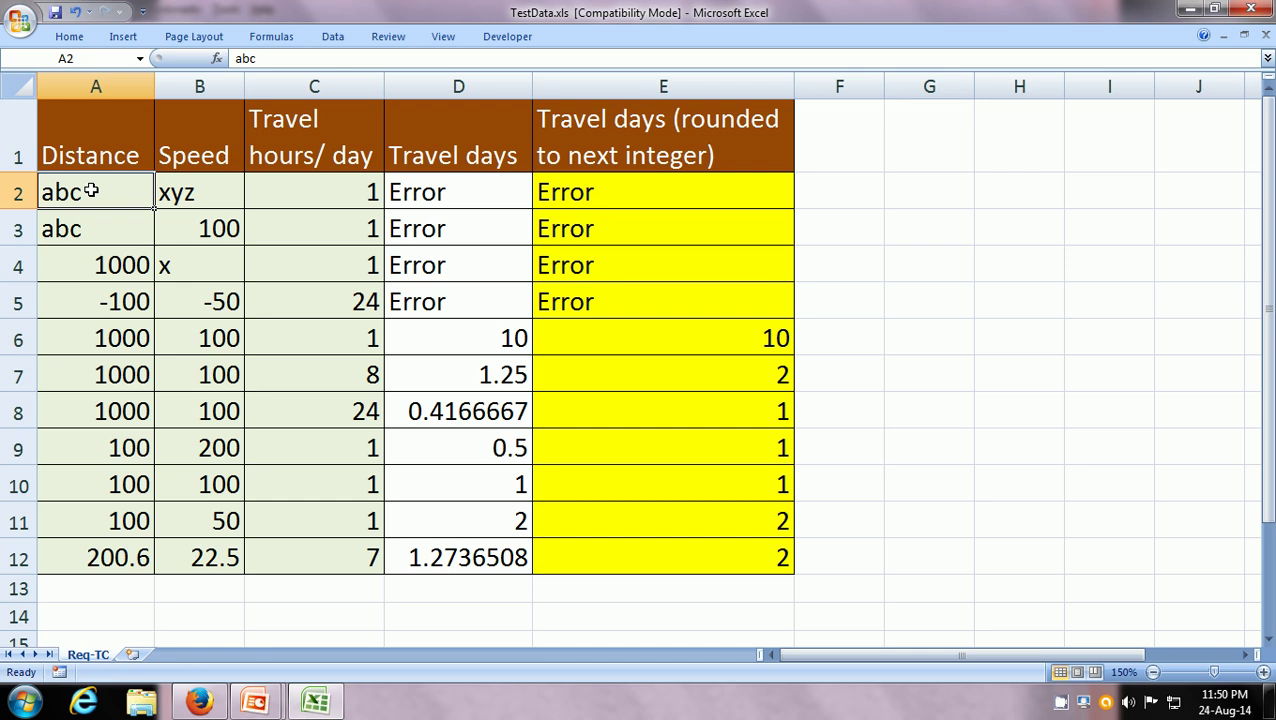
click(208, 188)
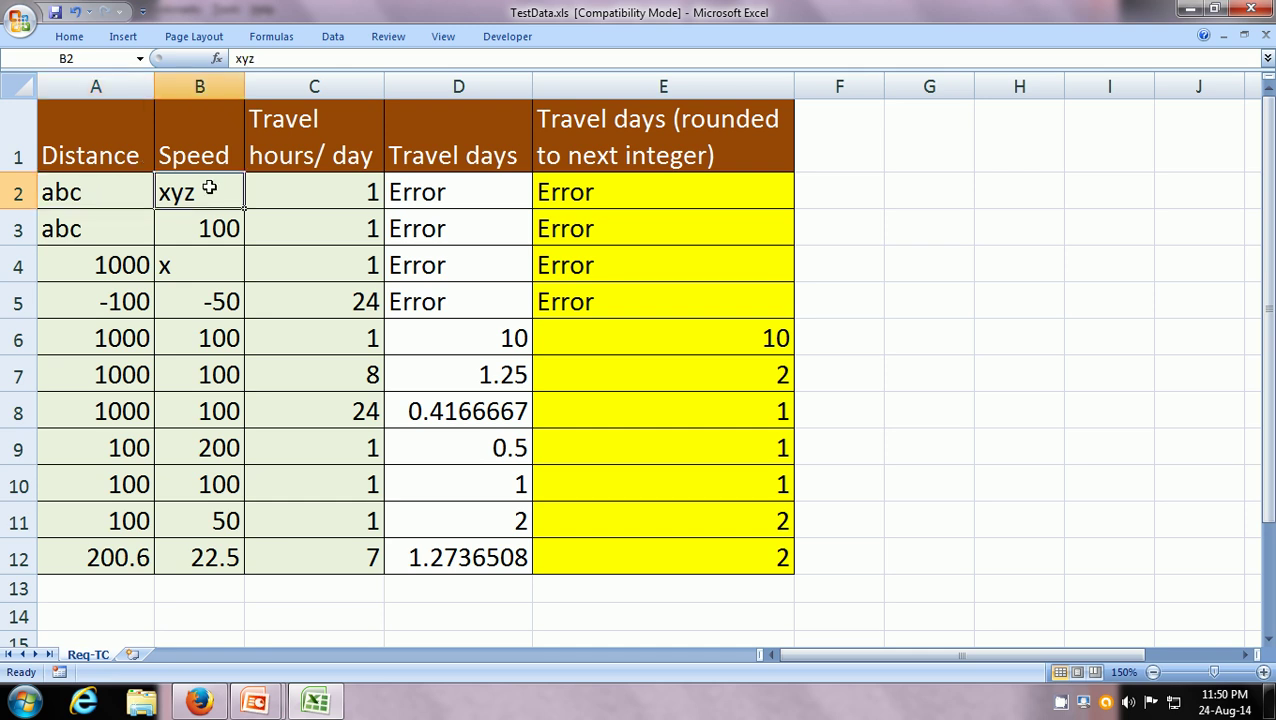
click(277, 193)
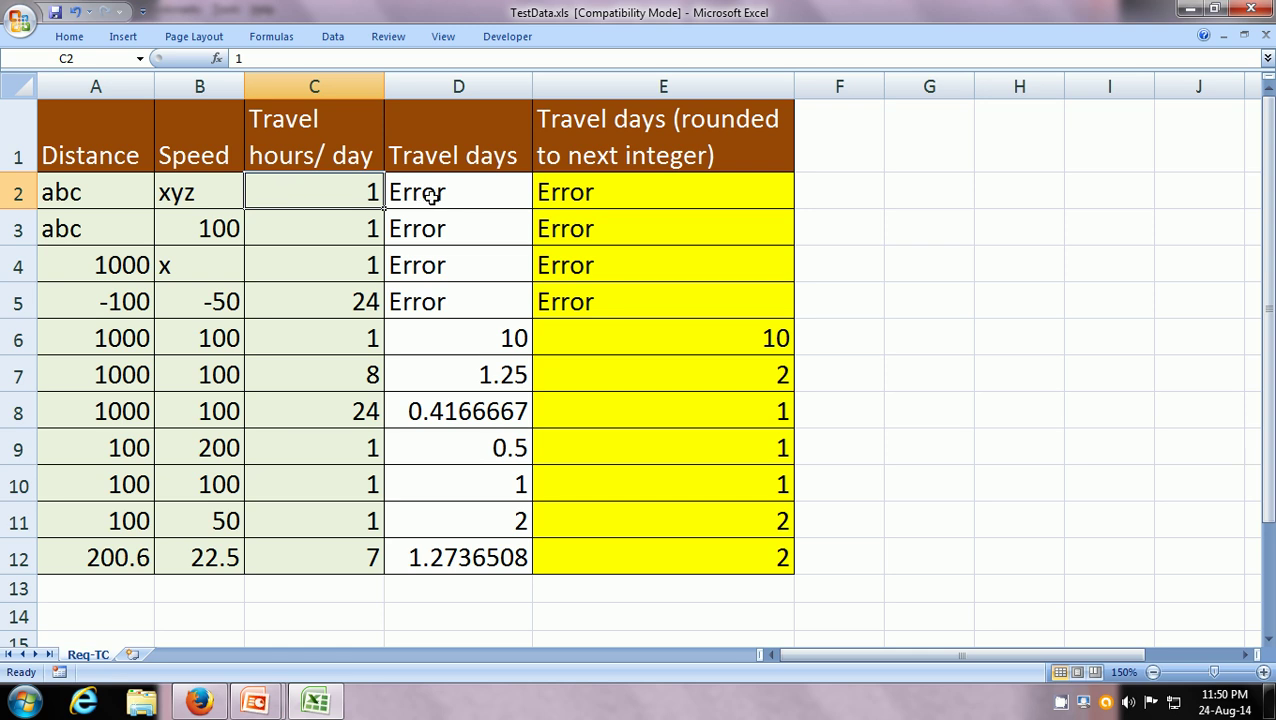
click(590, 197)
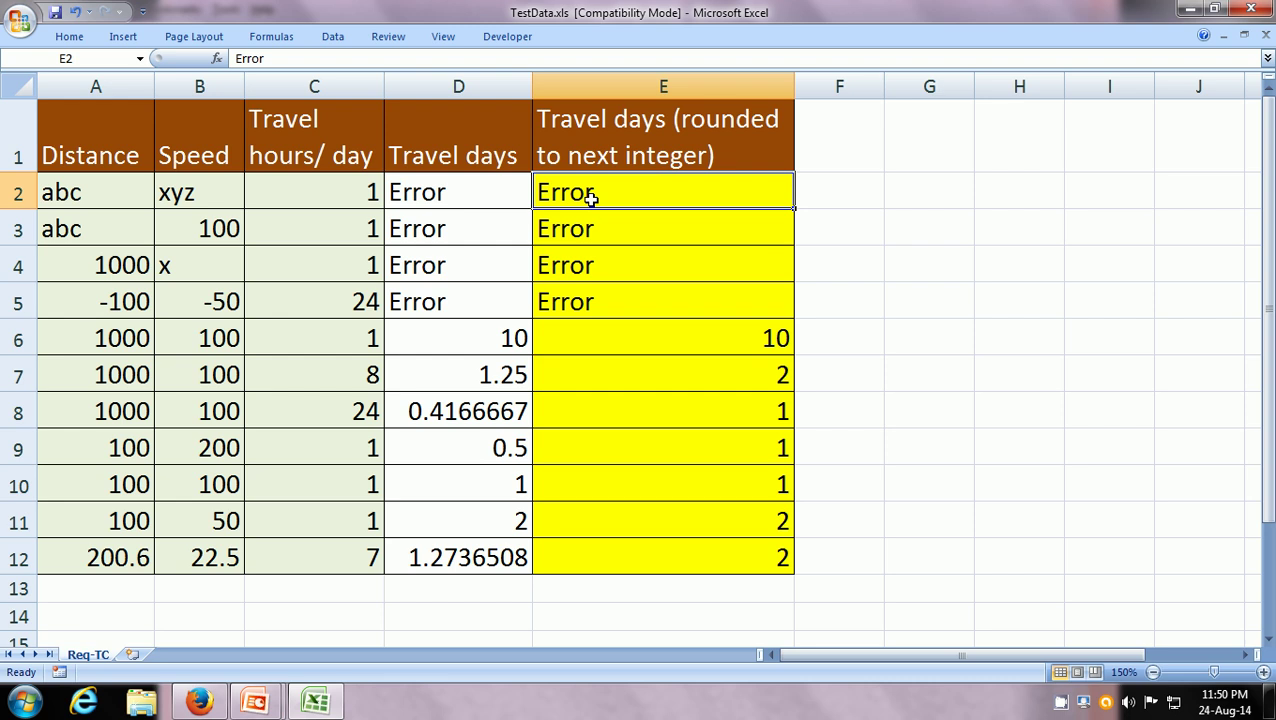
Switch to the Journey Planner in Firefox and calculate travel days with distance abc and average travel speed xyz.
key(alt+Tab)
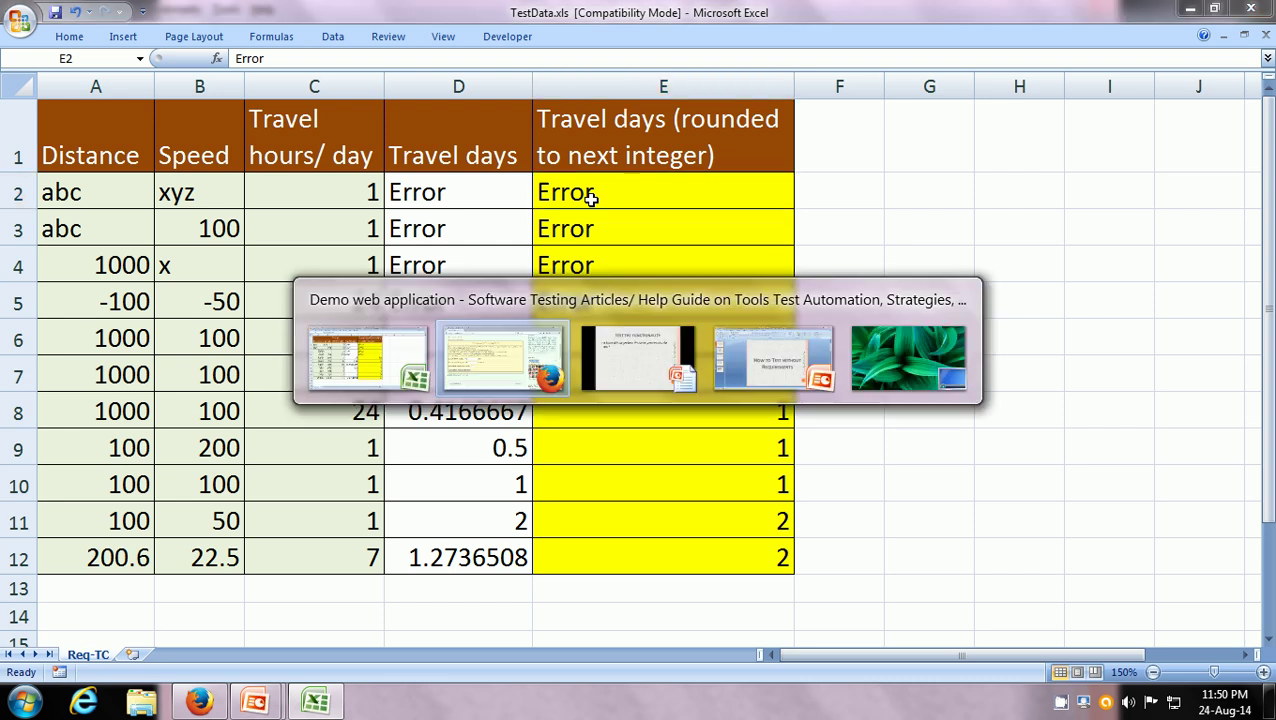
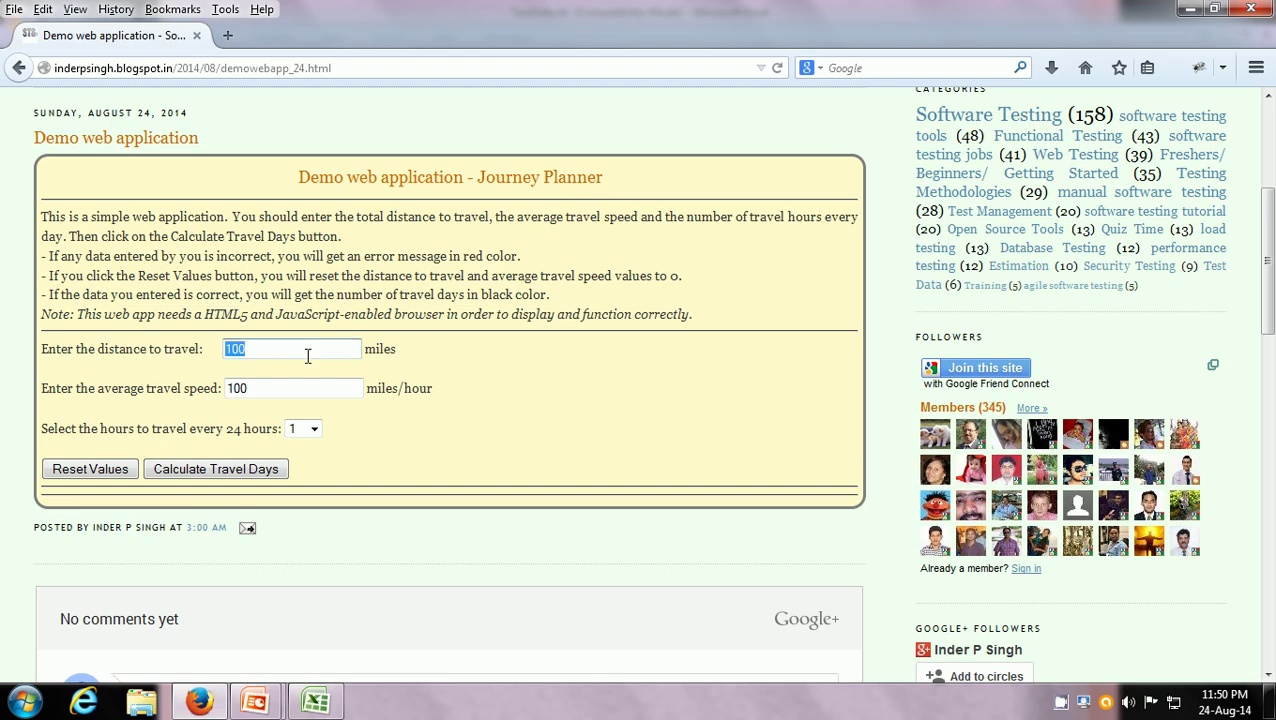
key(Tab)
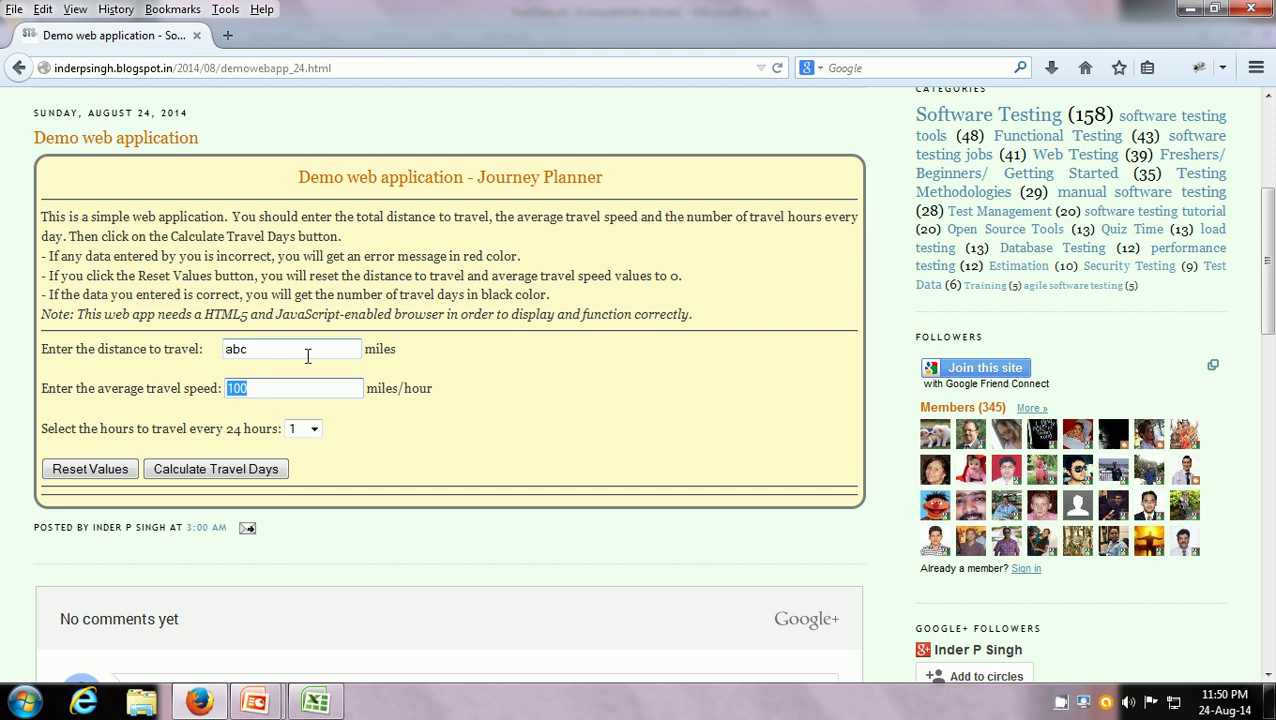
key(BackSpace)
text(xyz)
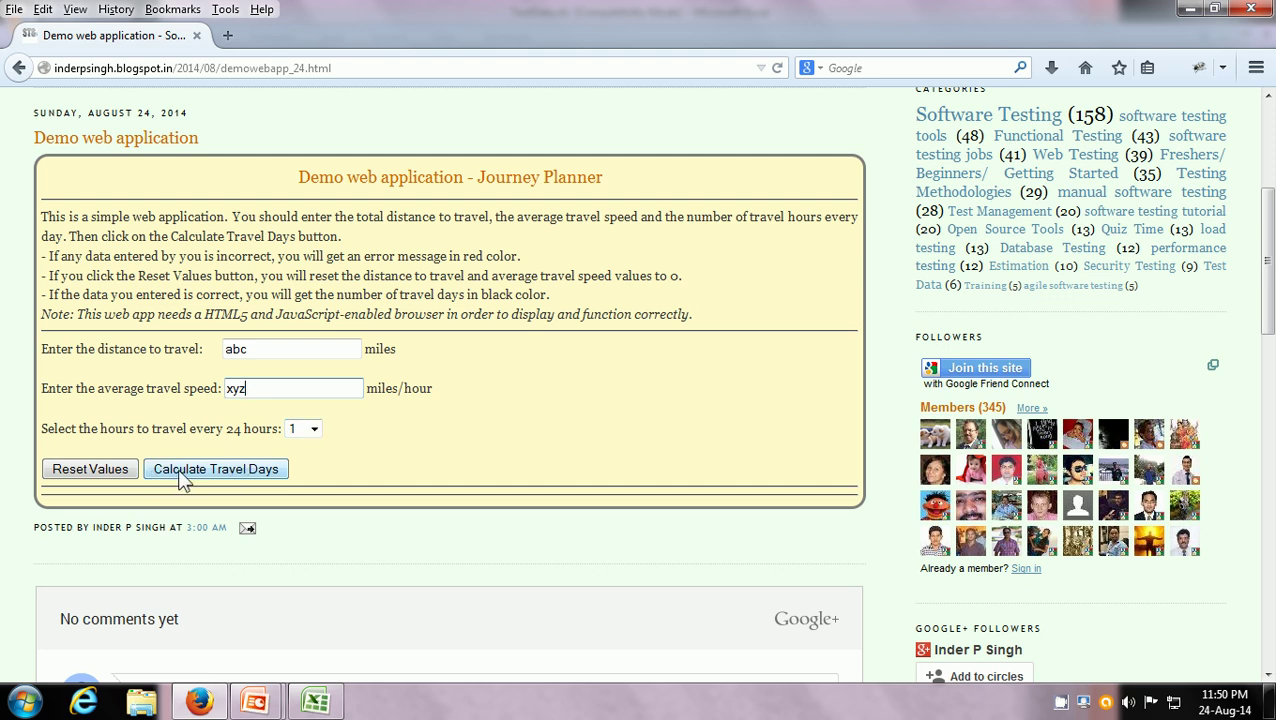
click(175, 479)
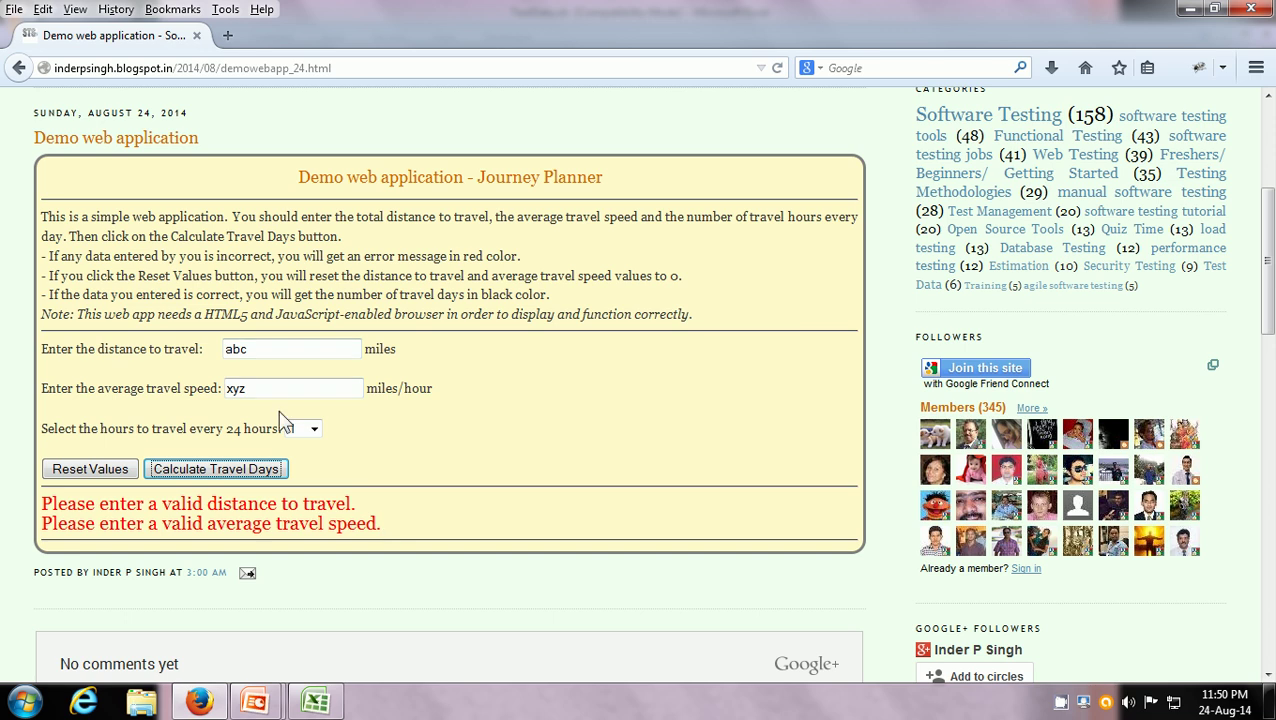
Look up the second test case in TestData.xls and calculate its travel days in the Journey Planner with average travel speed 100.
key(alt+Tab)
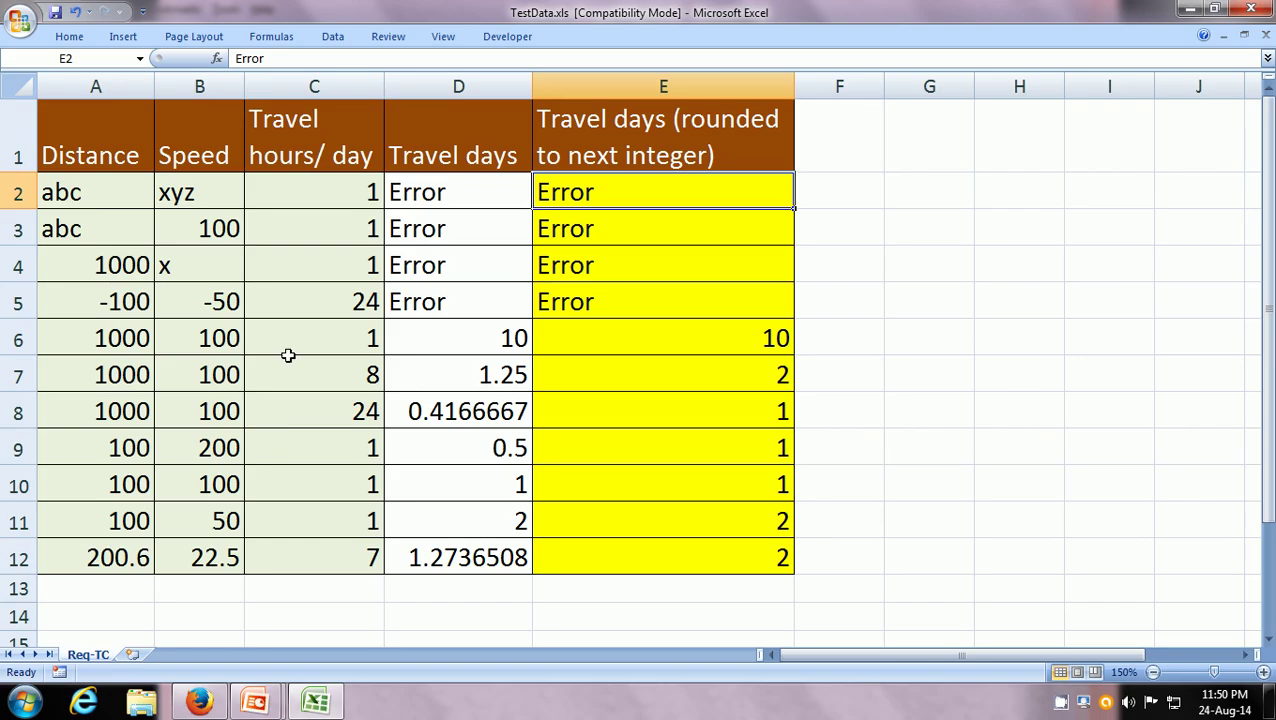
click(105, 229)
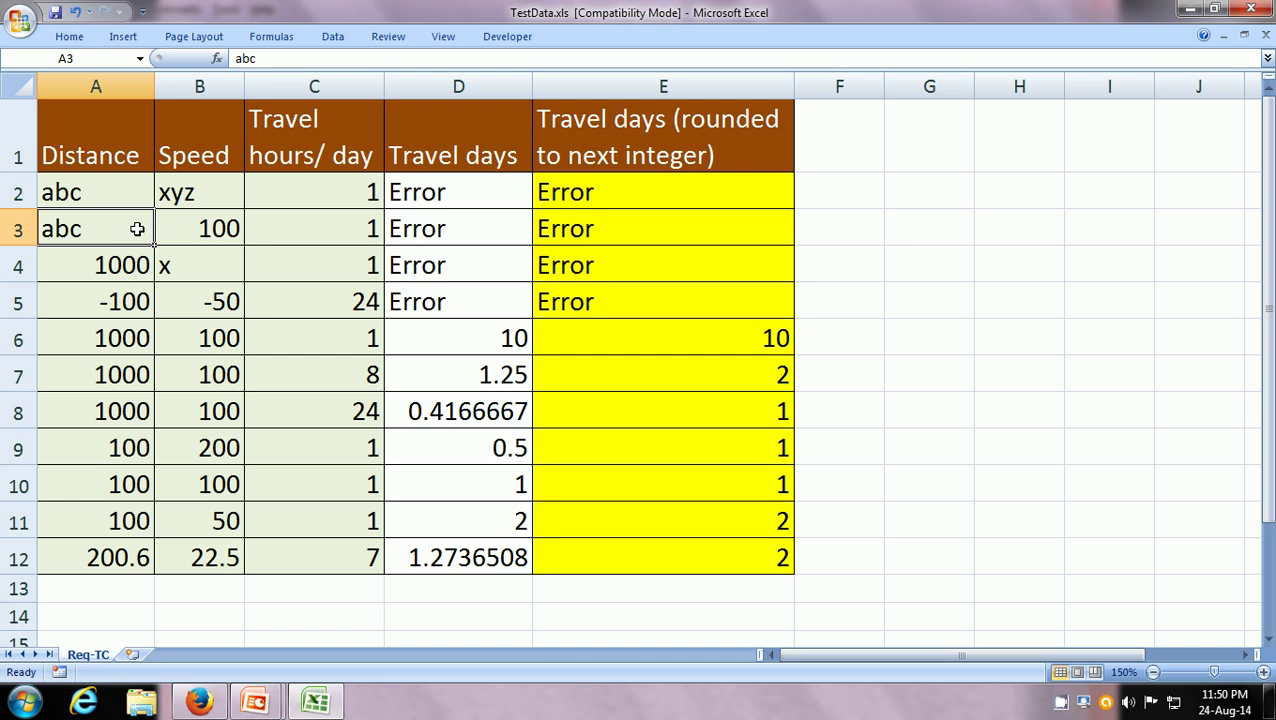
click(195, 236)
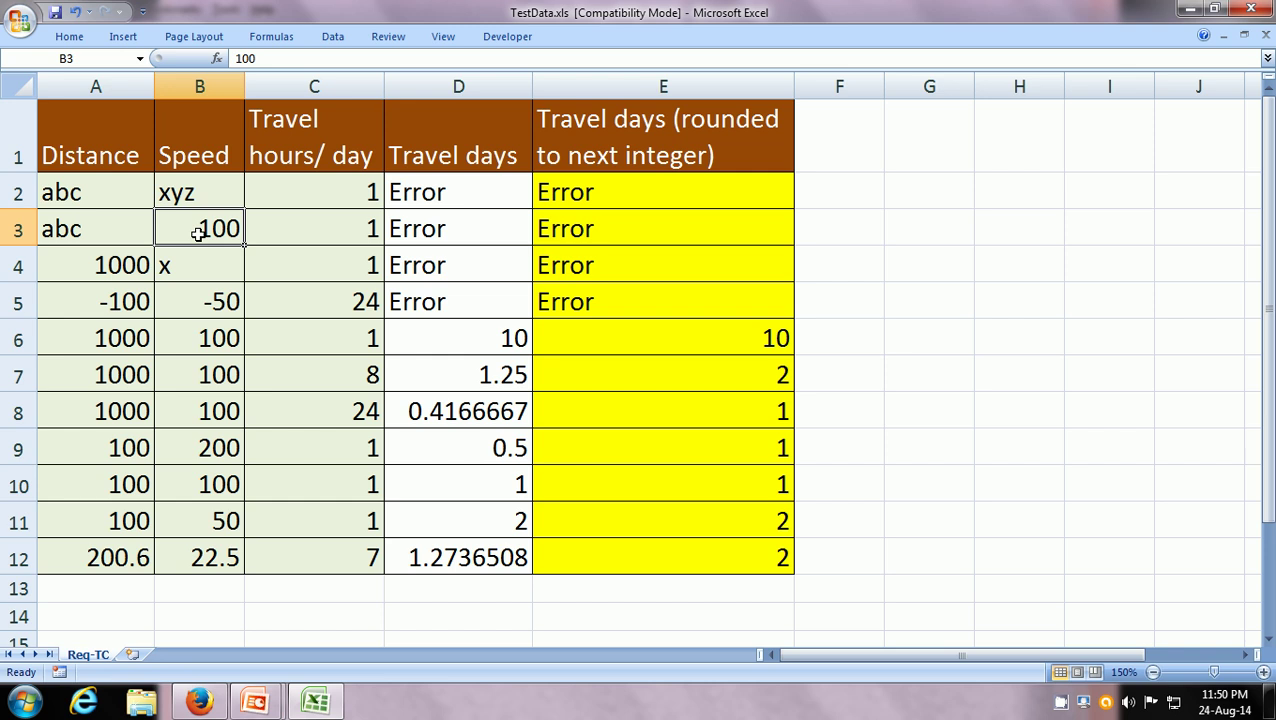
key(alt+Tab)
double_click(256, 390)
text(100)
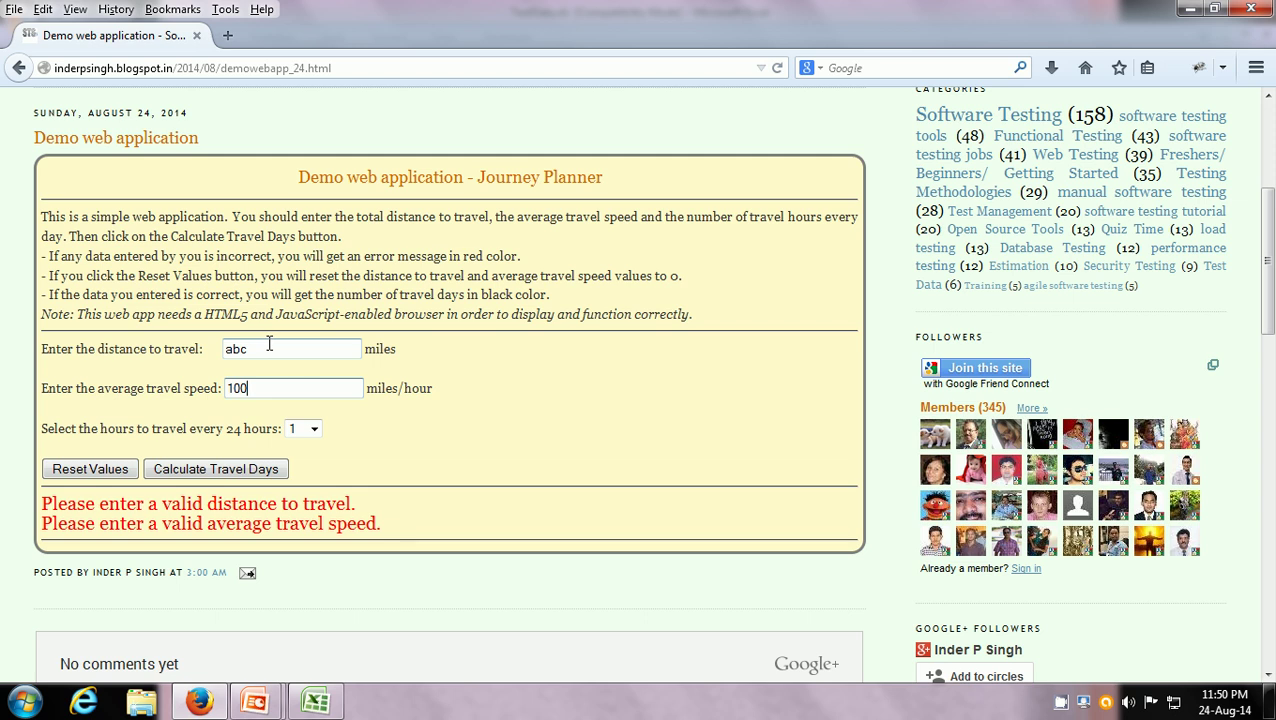
click(176, 476)
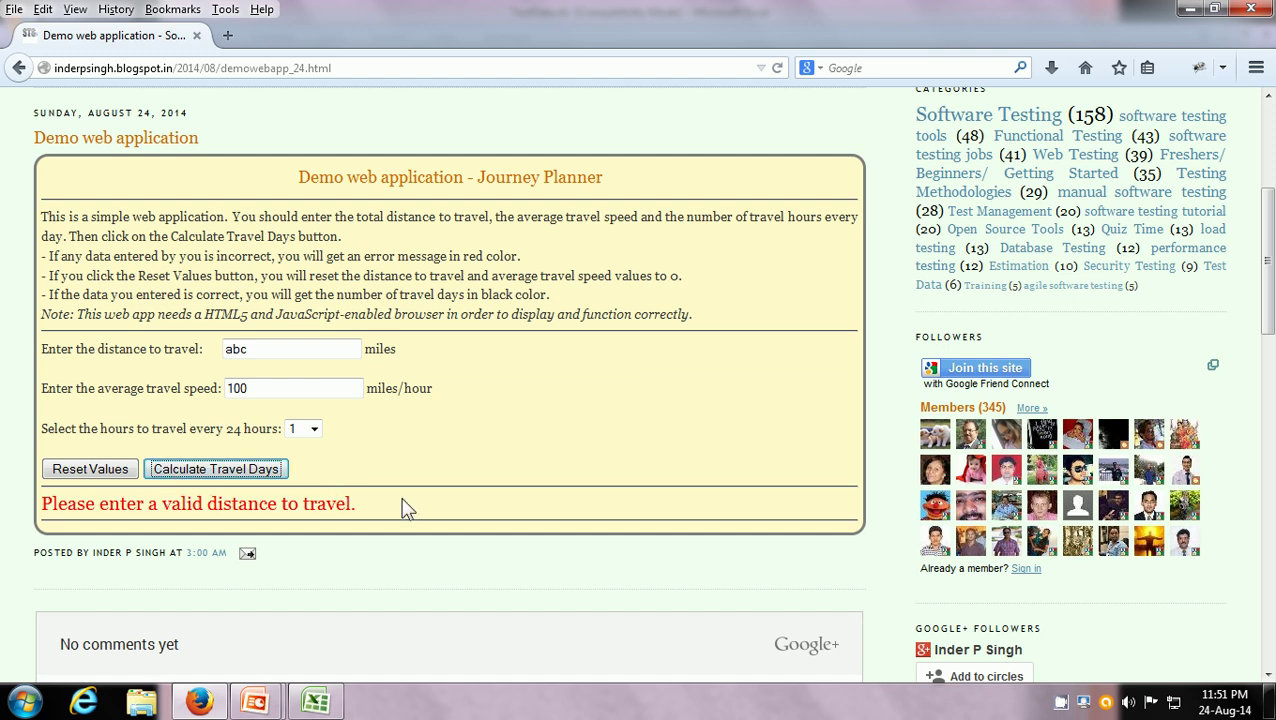
Look up the third test case in TestData.xls and calculate its travel days in the Journey Planner with distance 1000 and speed x.
key(alt+Tab)
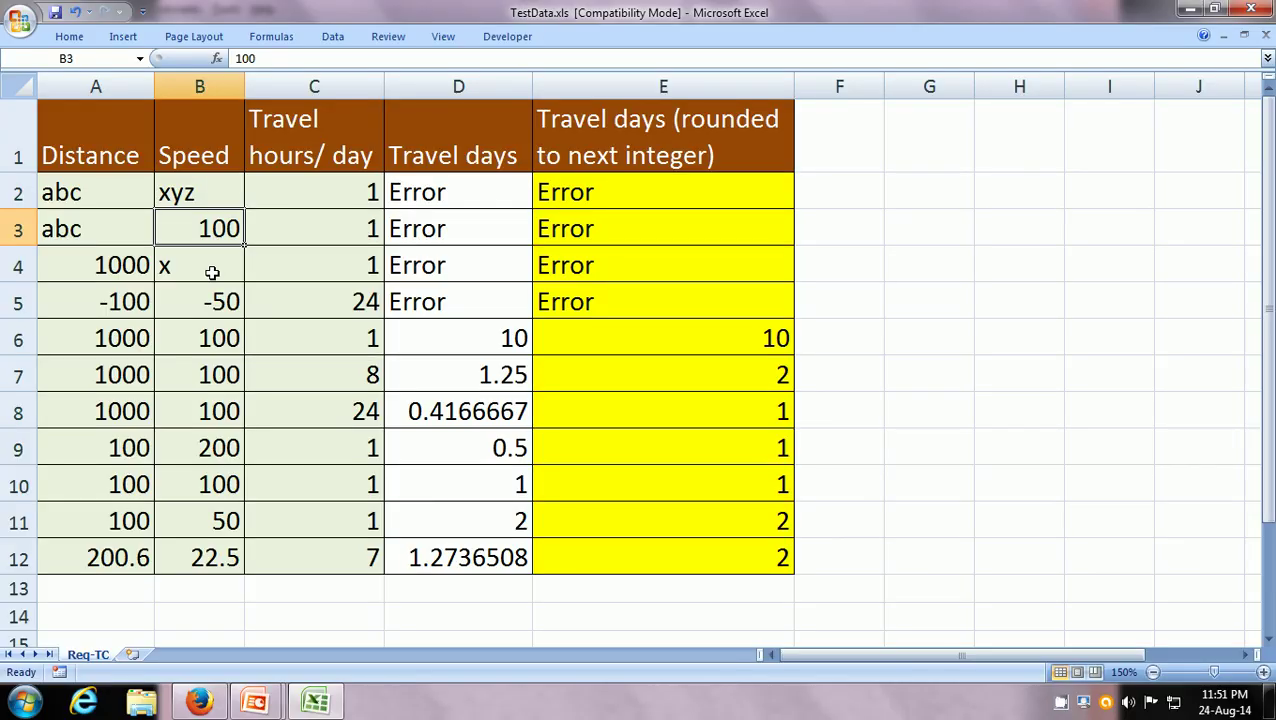
click(212, 272)
click(108, 270)
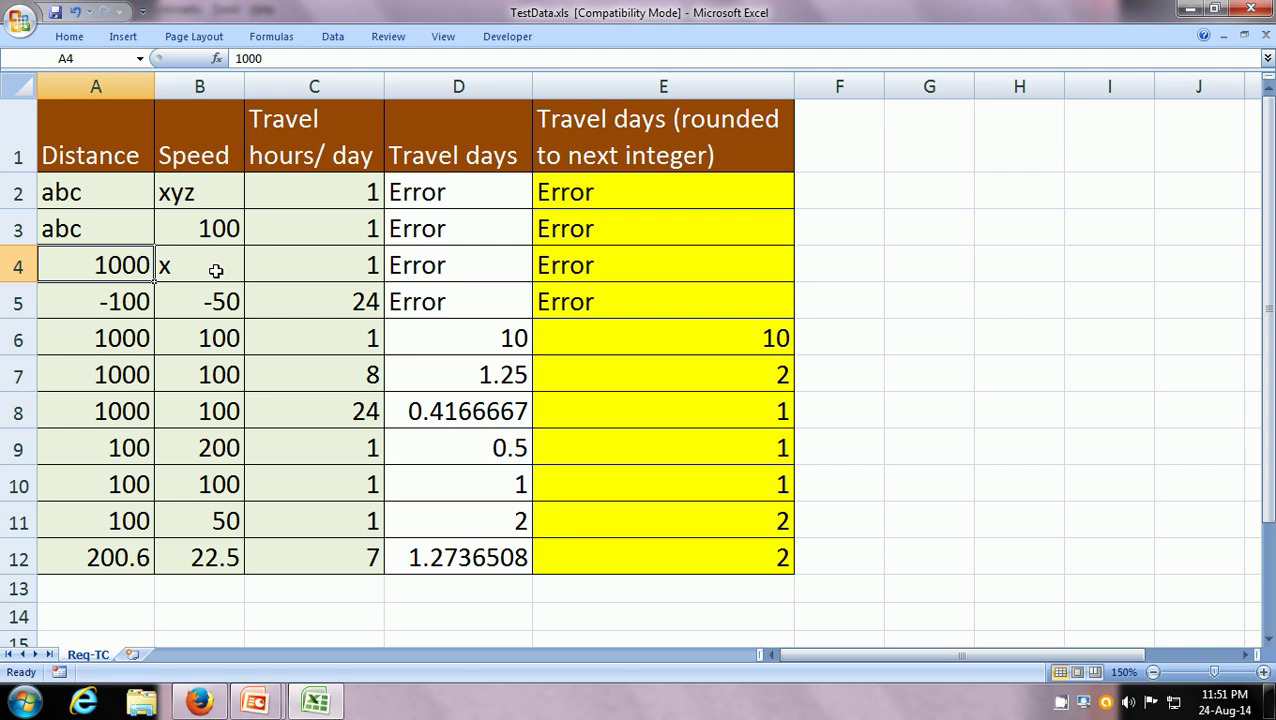
key(alt+Tab)
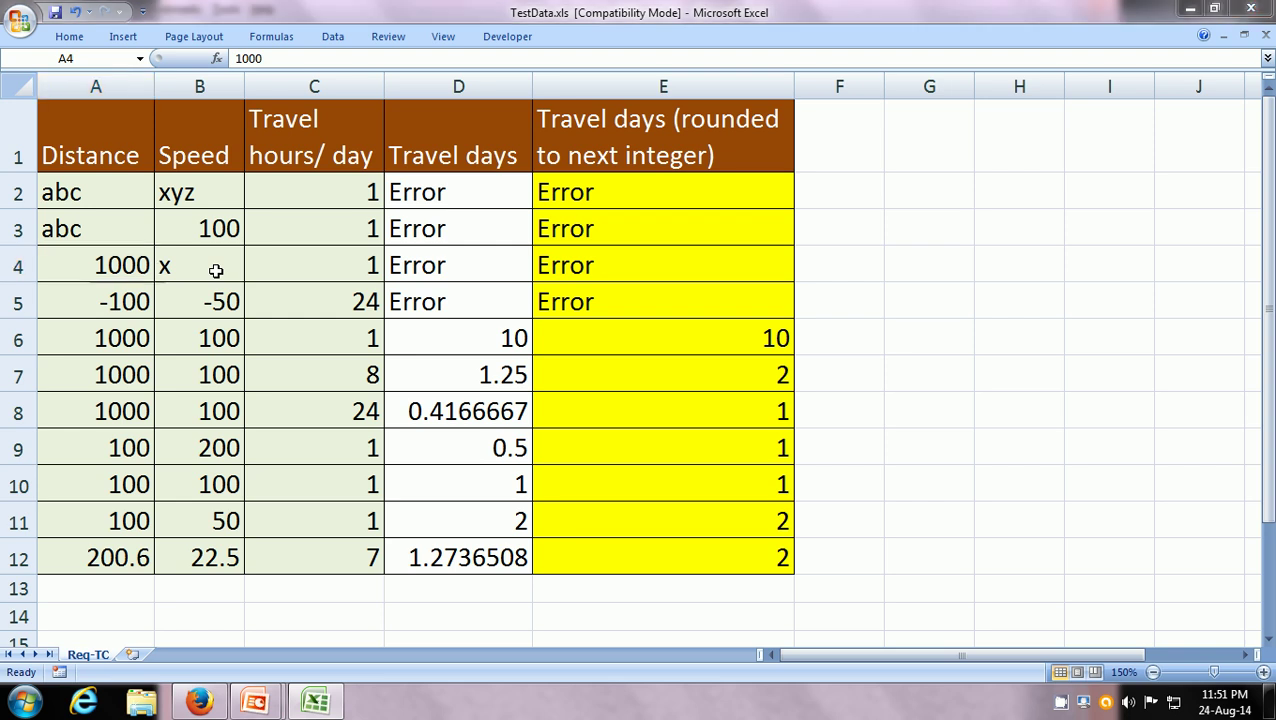
double_click(311, 353)
text(1000)
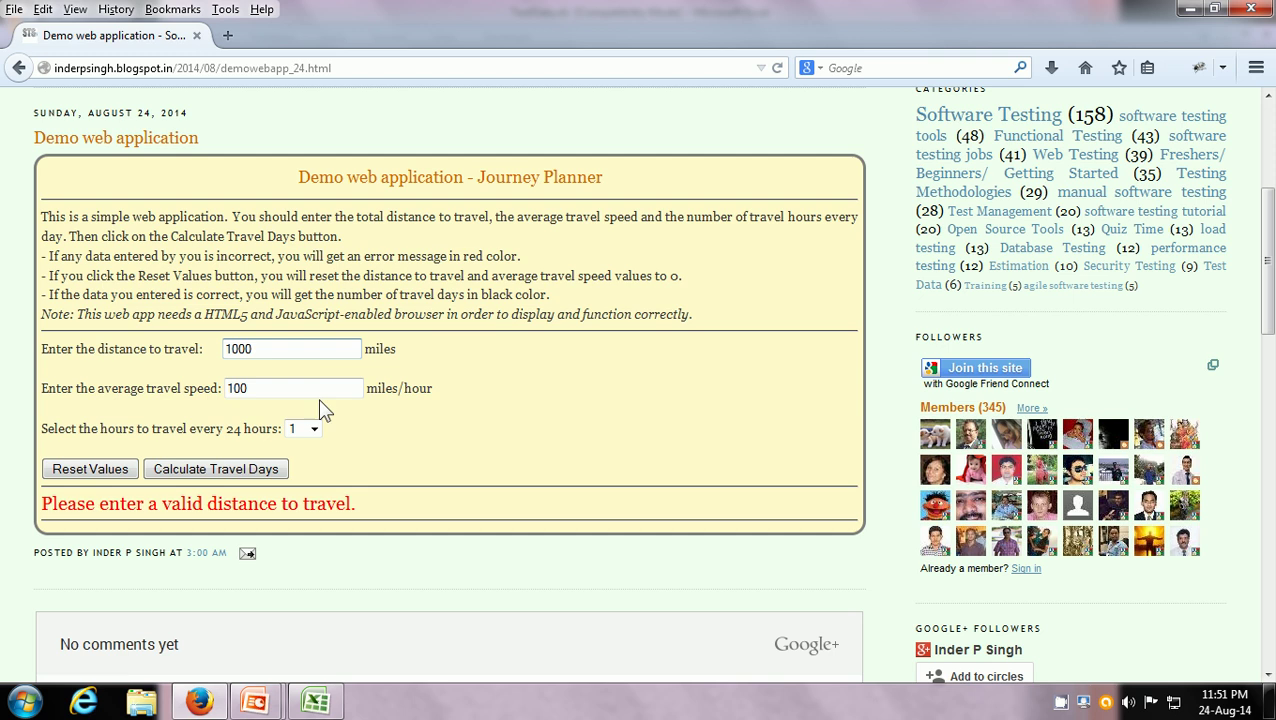
double_click(317, 393)
text(x)
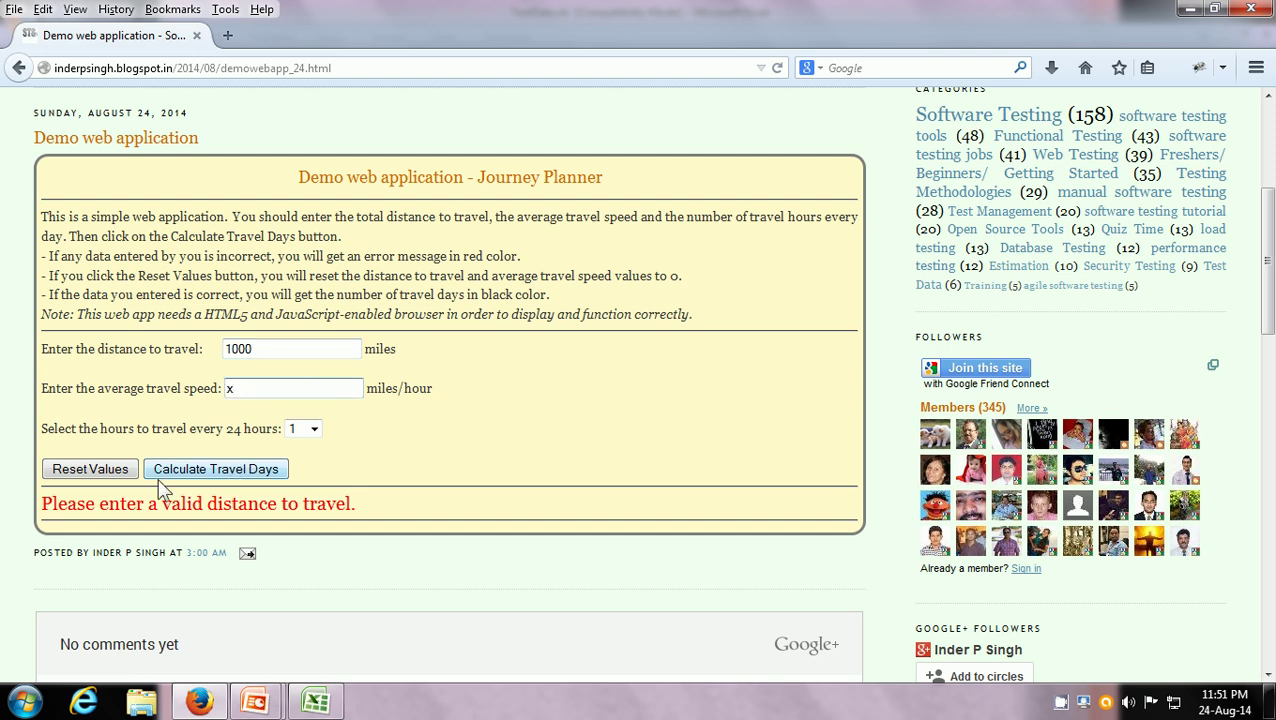
click(170, 476)
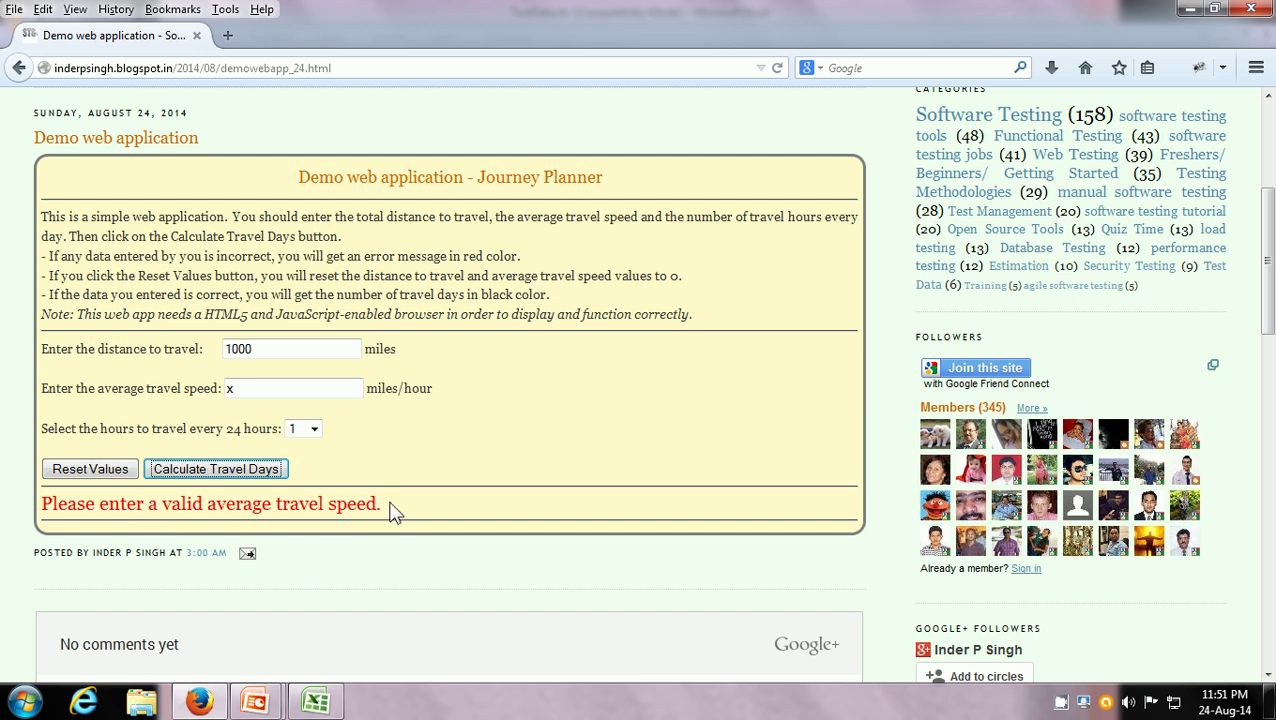
Switch to TestData.xls and check the first three test cases' expected rounded travel days and the fourth case's distance.
key(alt+Tab)
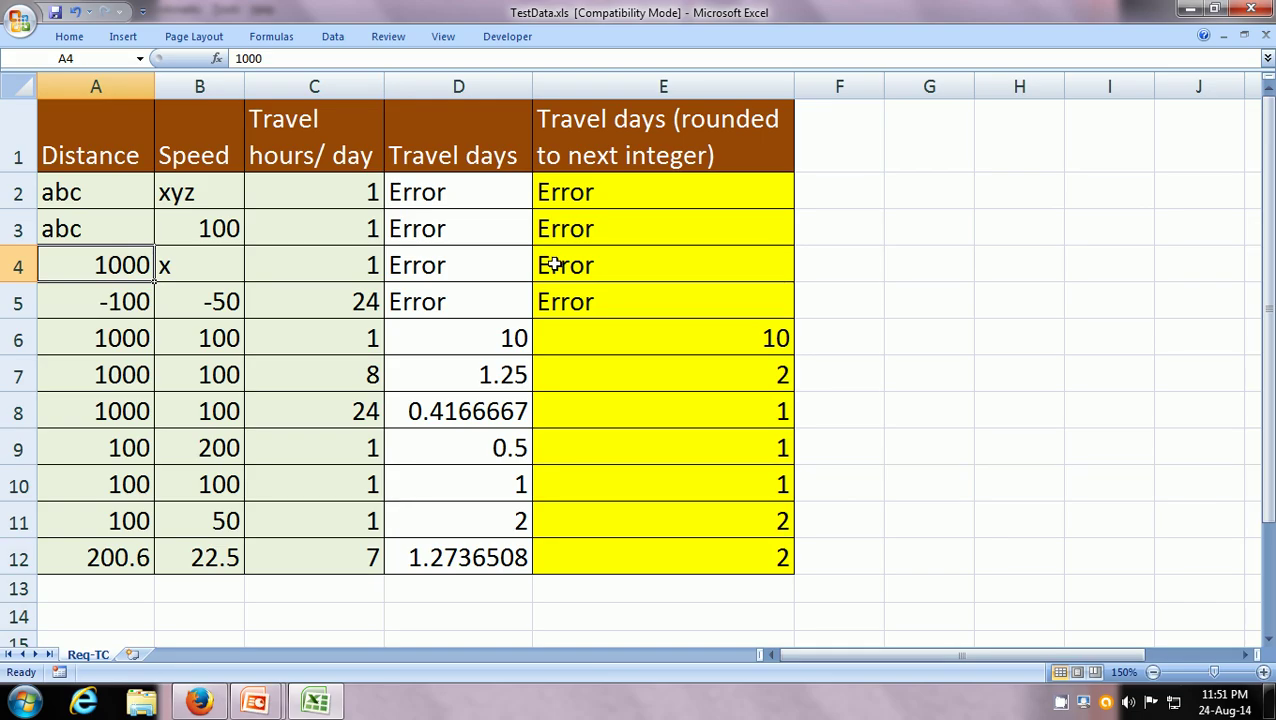
drag(570, 191, 568, 264)
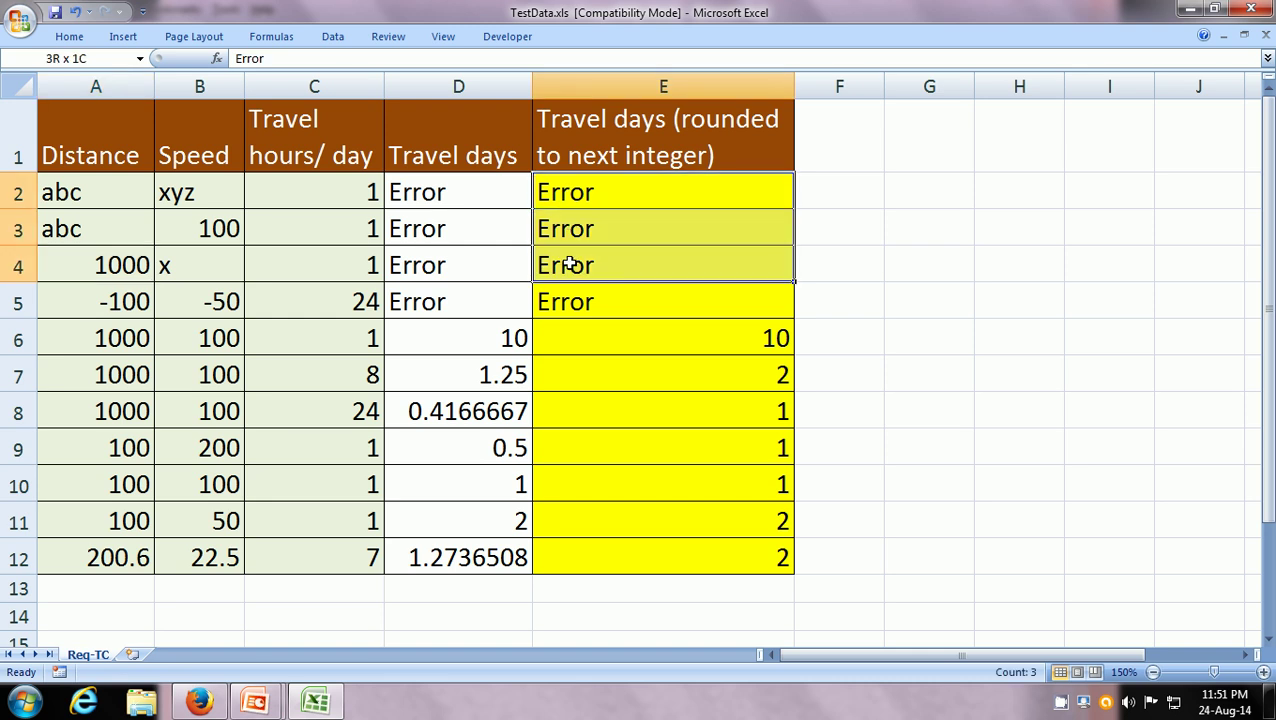
click(109, 297)
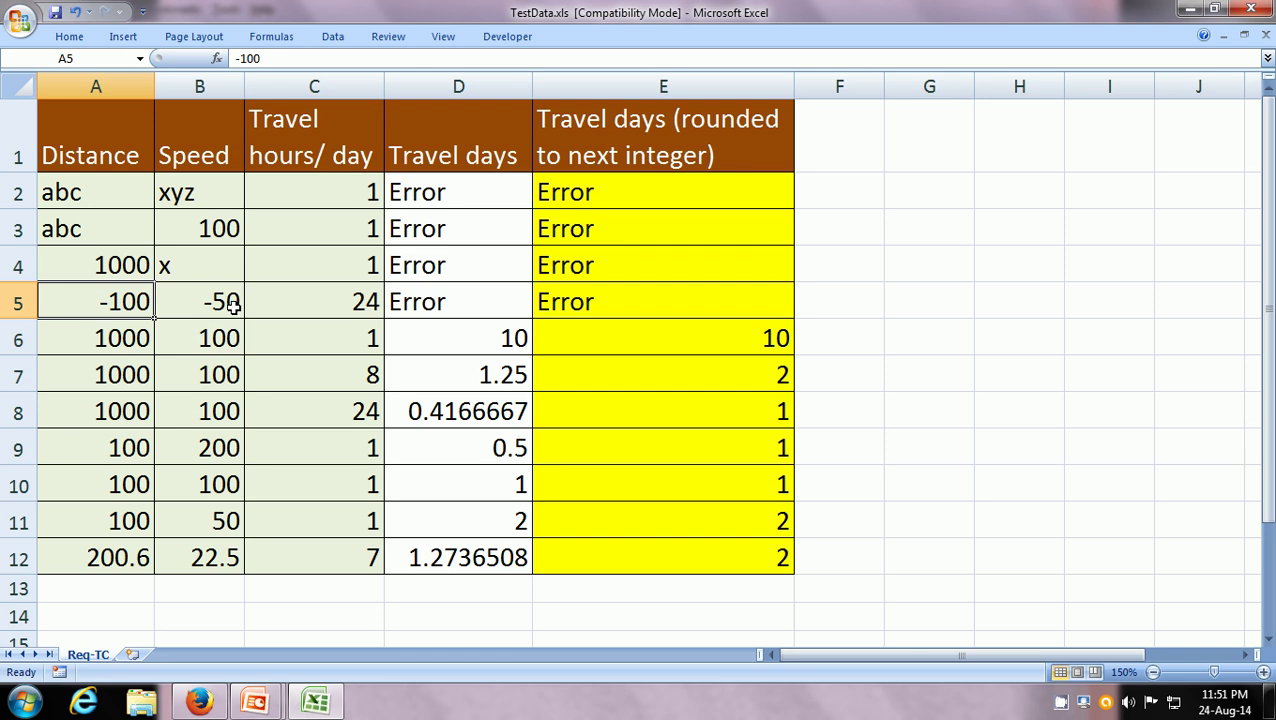
Switch to the Journey Planner and calculate travel days with distance -100 and average travel speed -50.
key(alt+Tab)
double_click(264, 343)
text(-100)
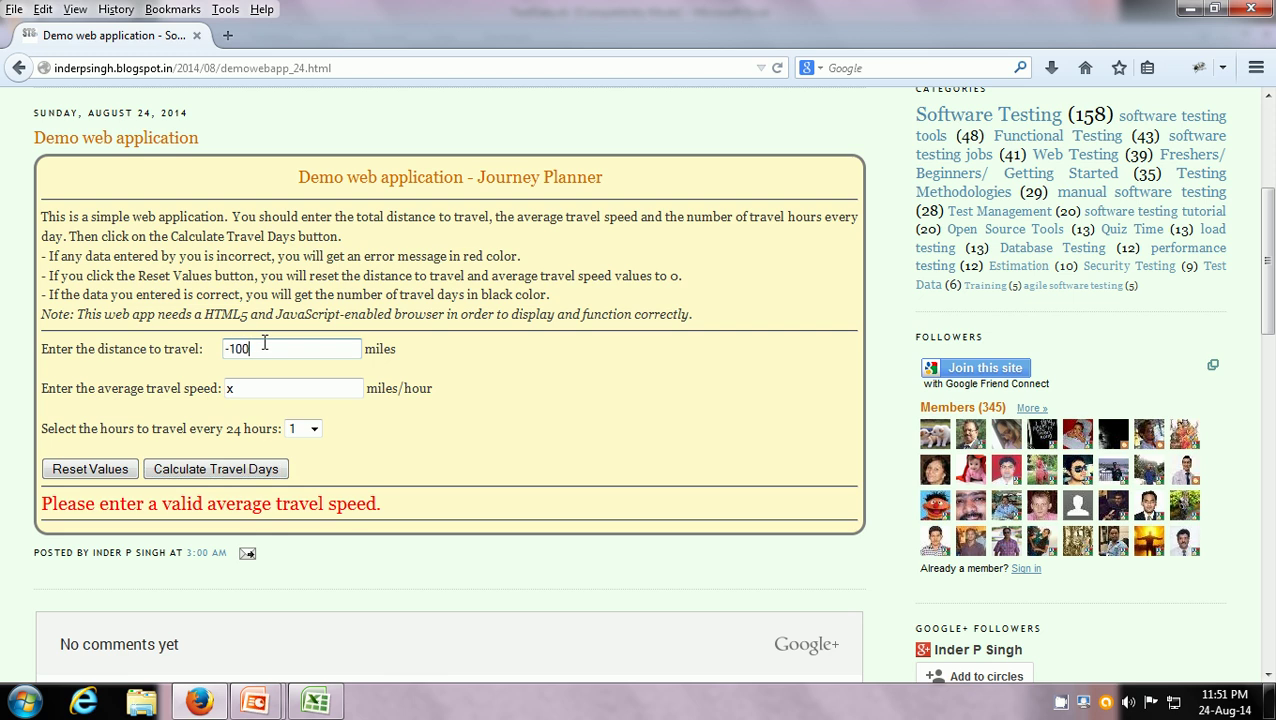
double_click(257, 390)
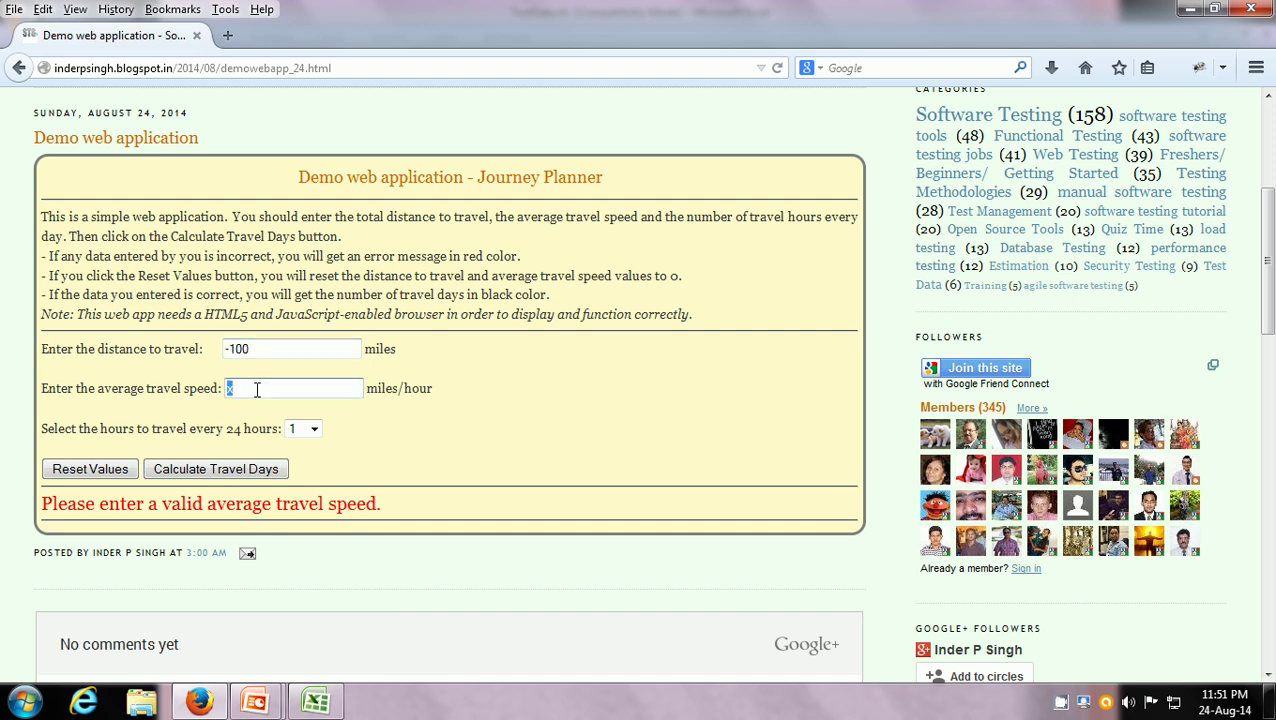
key(BackSpace)
text(-50)
click(175, 476)
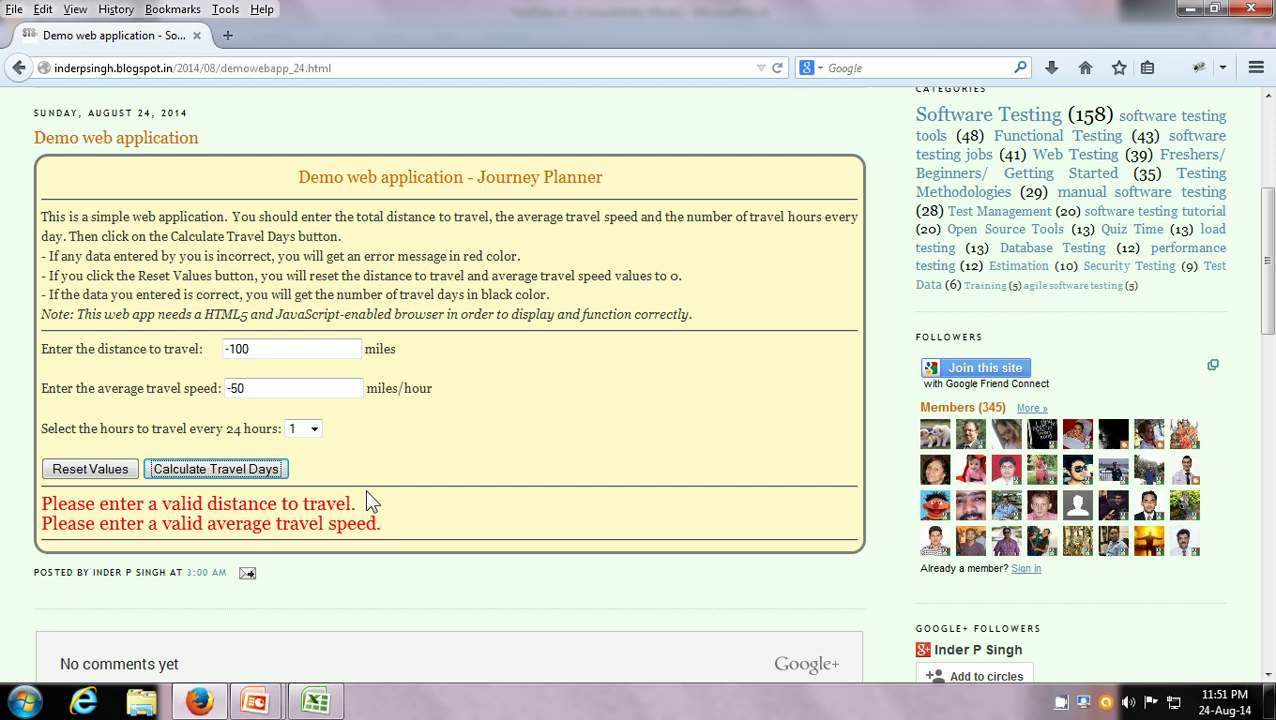
In TestData.xls, check the fourth test case's expected result and examine the row 6 inputs, travel days formula and rounding formula.
key(alt+Tab)
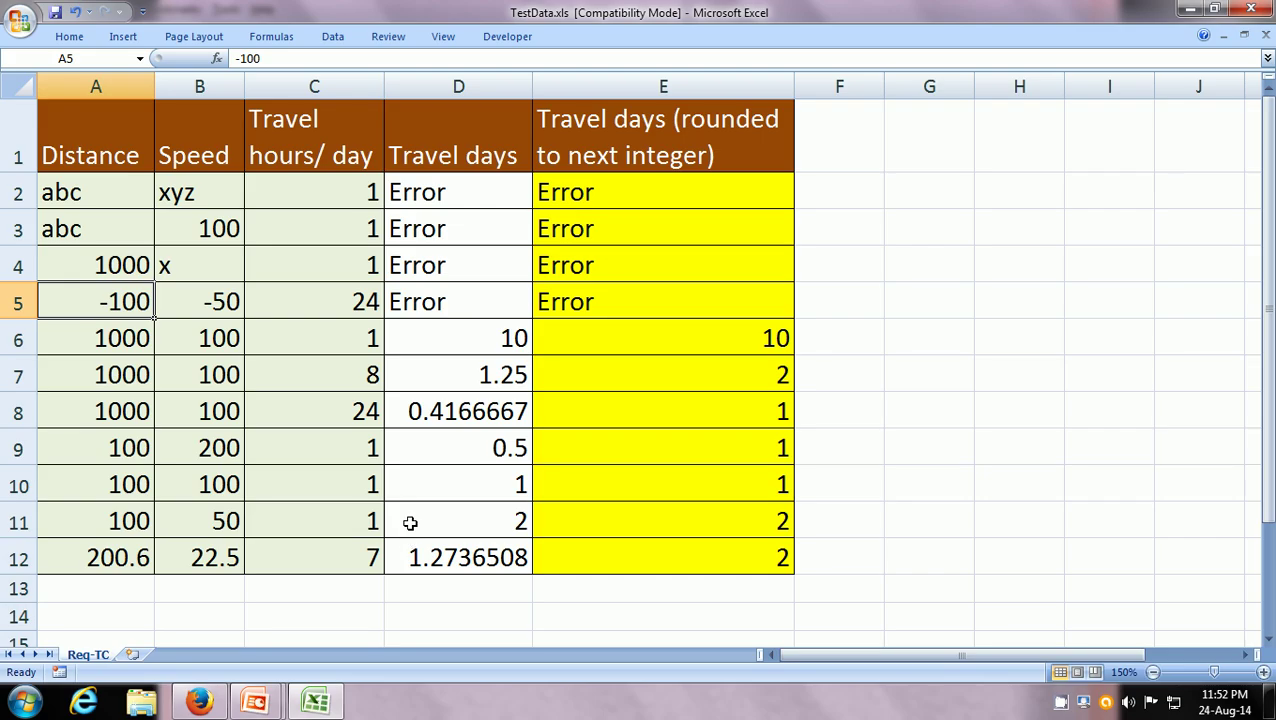
click(566, 297)
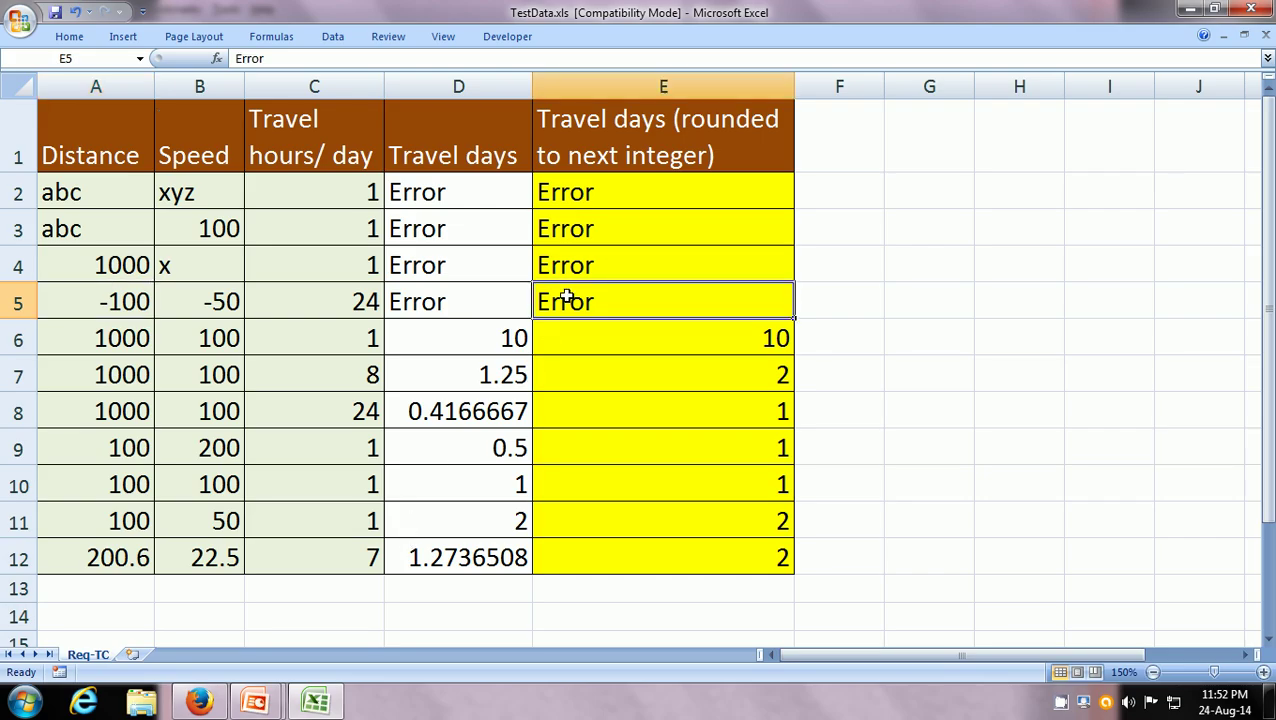
click(137, 338)
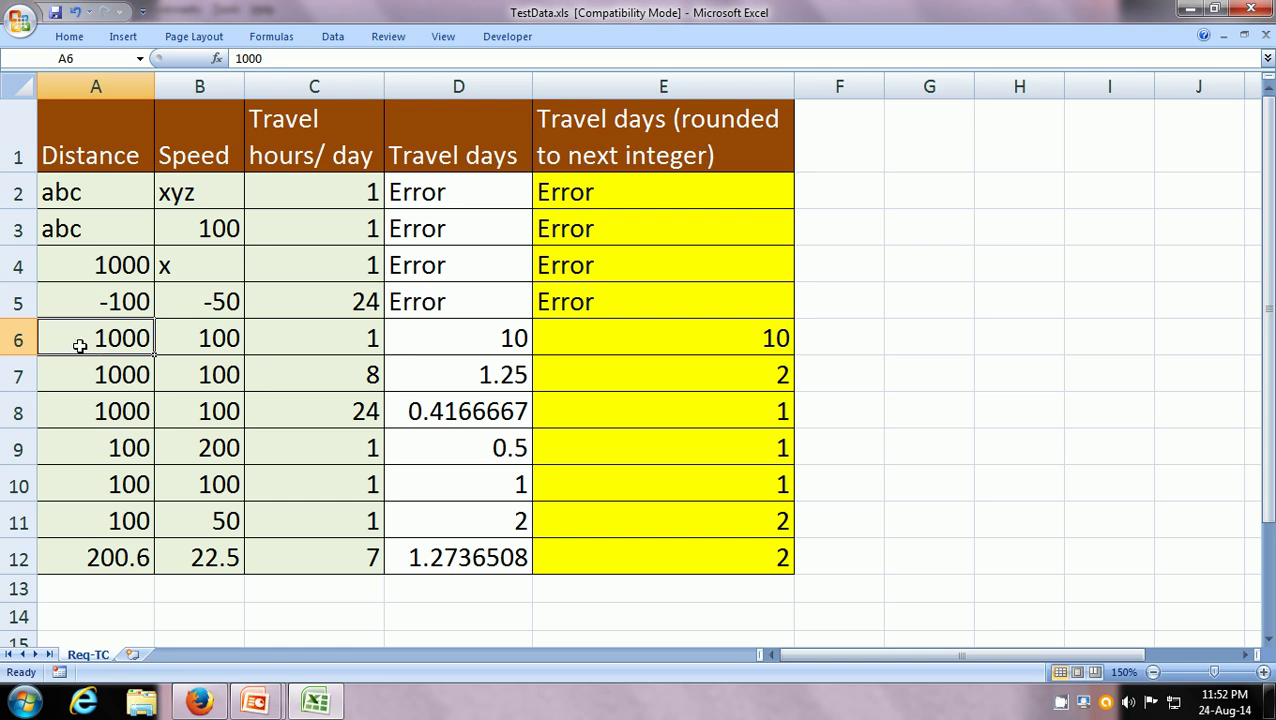
click(174, 348)
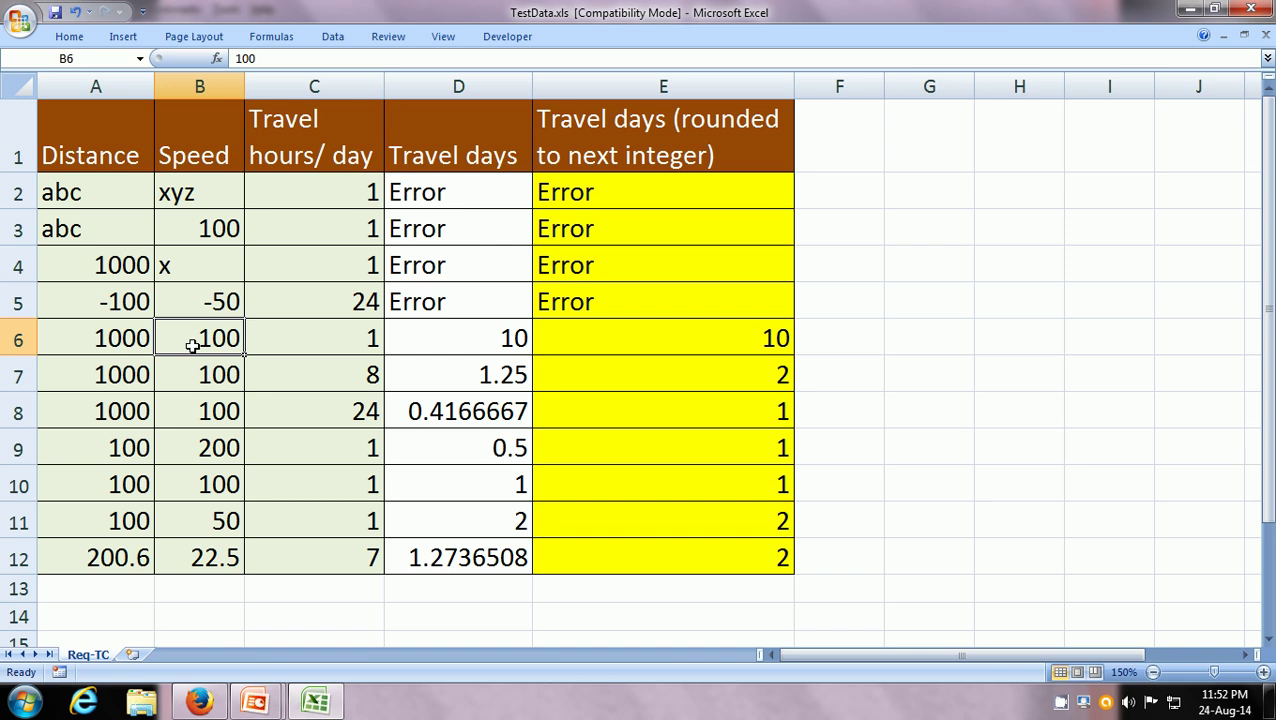
click(277, 334)
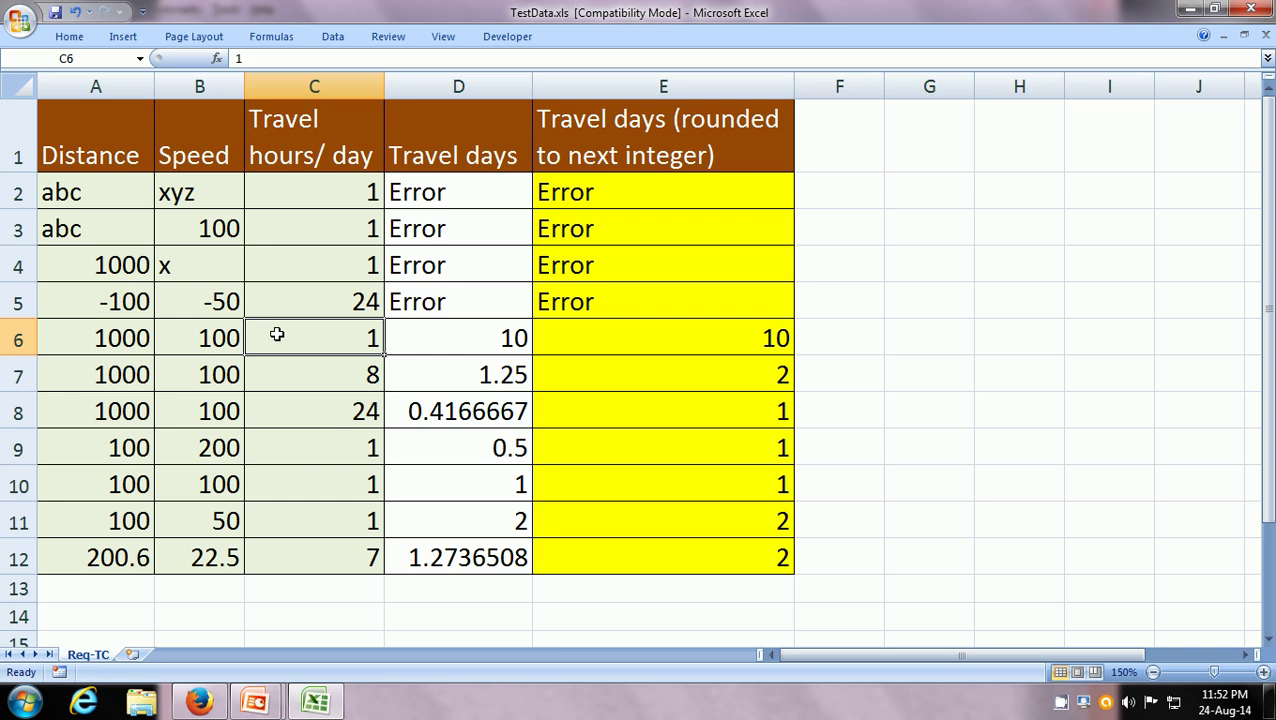
click(431, 335)
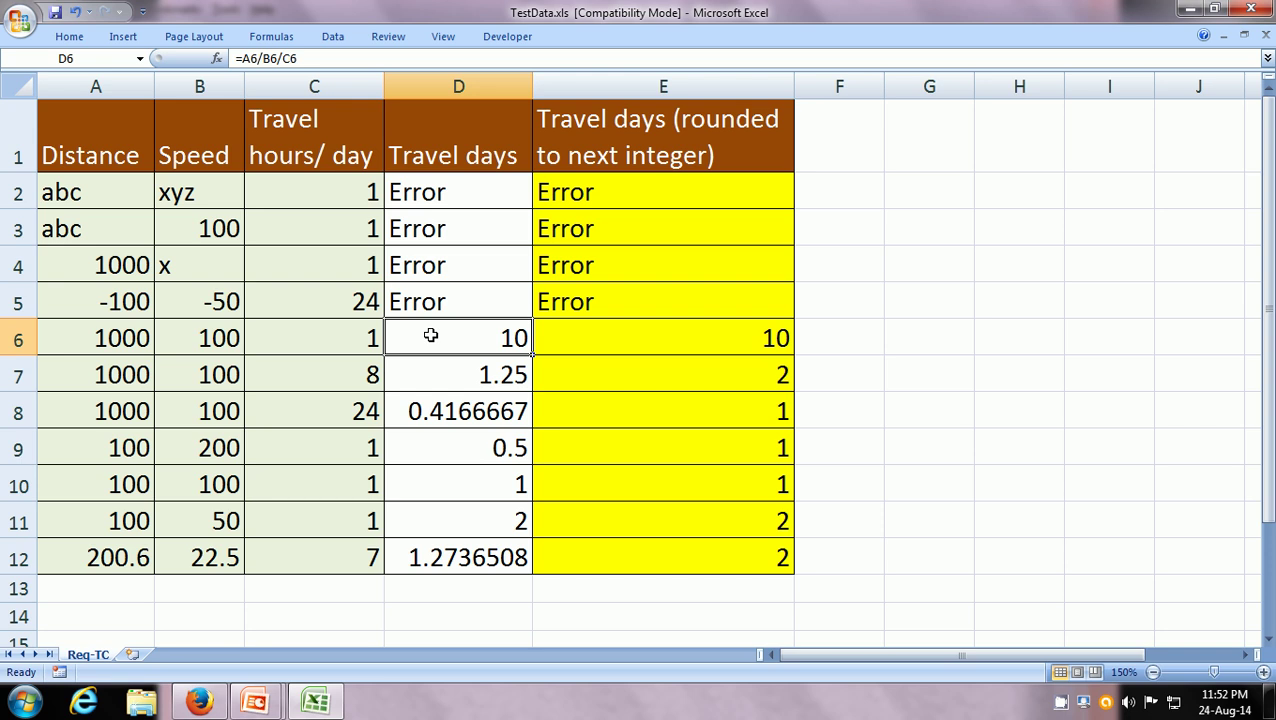
click(554, 338)
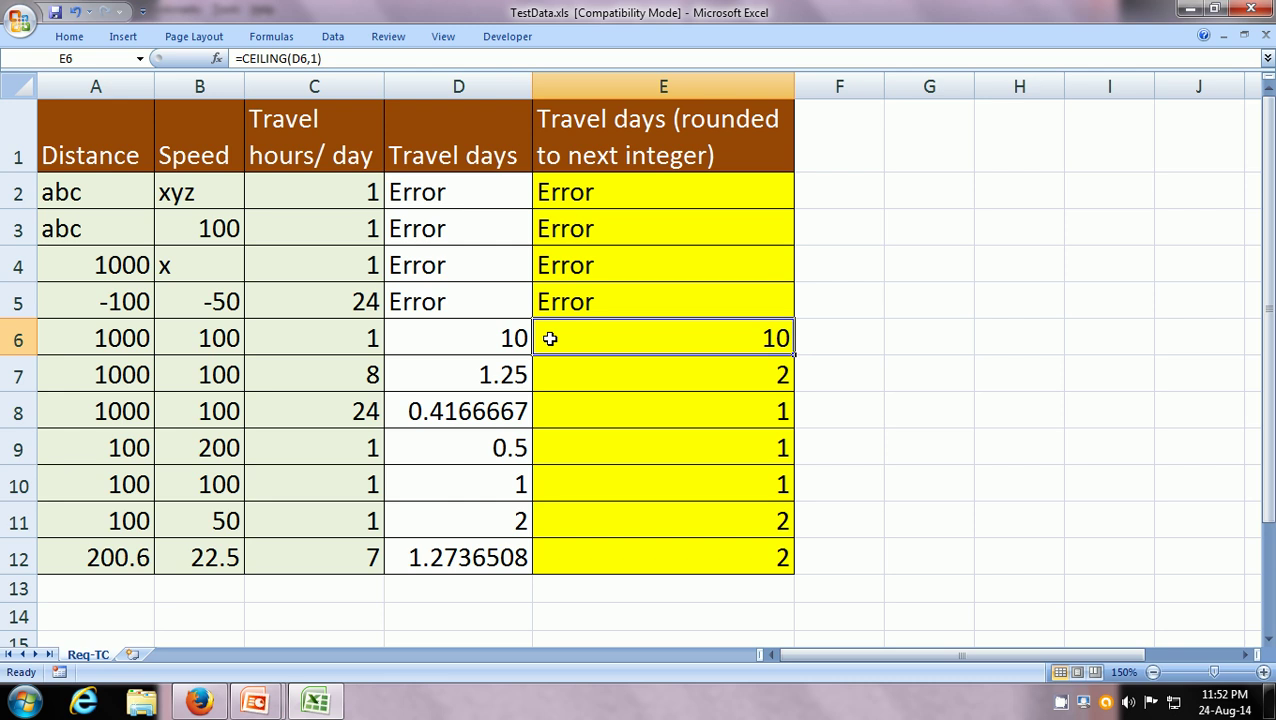
Switch to the Journey Planner and calculate travel days with distance 1000 miles and average travel speed 100 miles/hour.
key(alt+Tab)
triple_click(297, 348)
key(BackSpace)
text(1000)
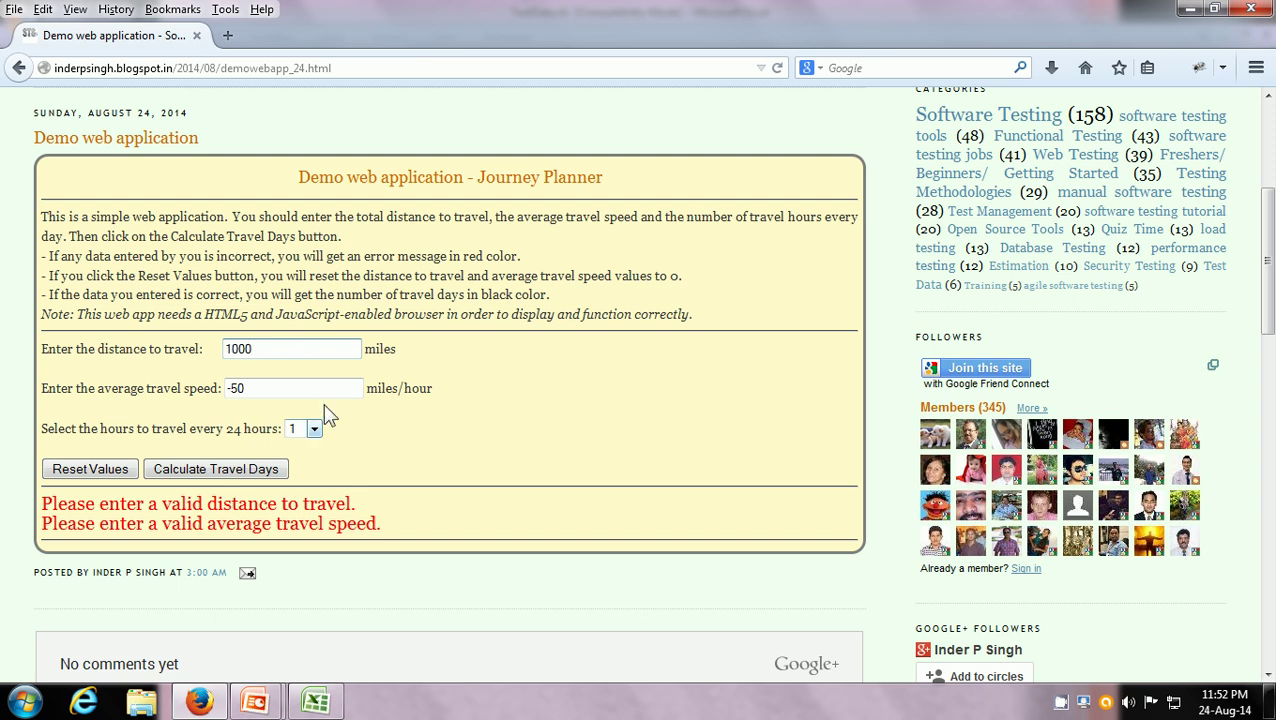
triple_click(325, 389)
key(BackSpace)
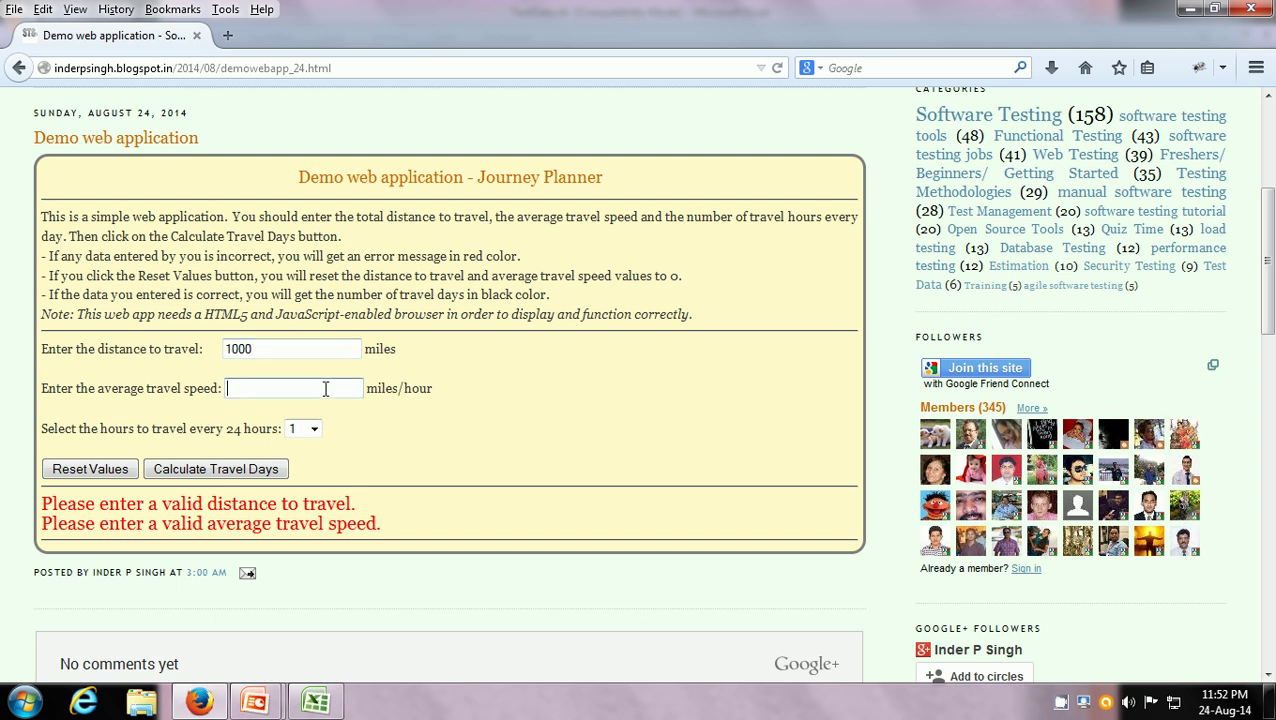
text(100)
click(176, 472)
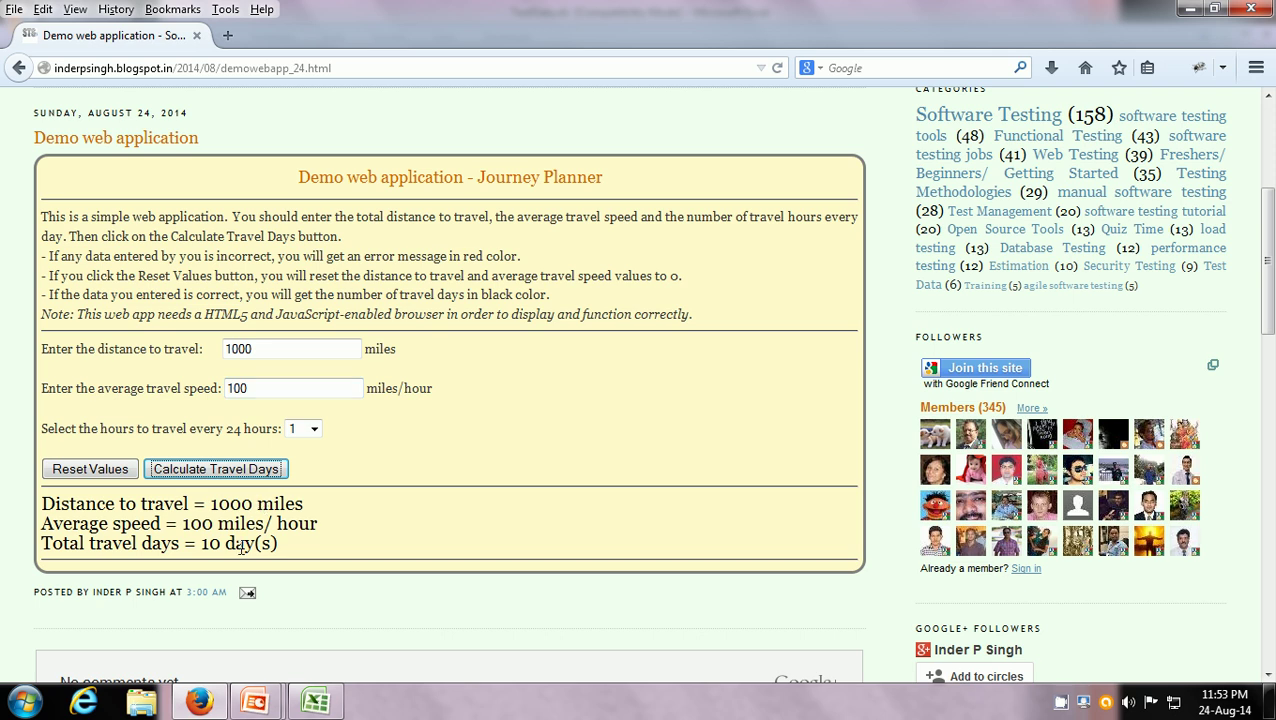
Switch to TestData.xls and examine the row 7 distance, speed, travel hours, travel days formula and rounding formula.
key(alt+Tab)
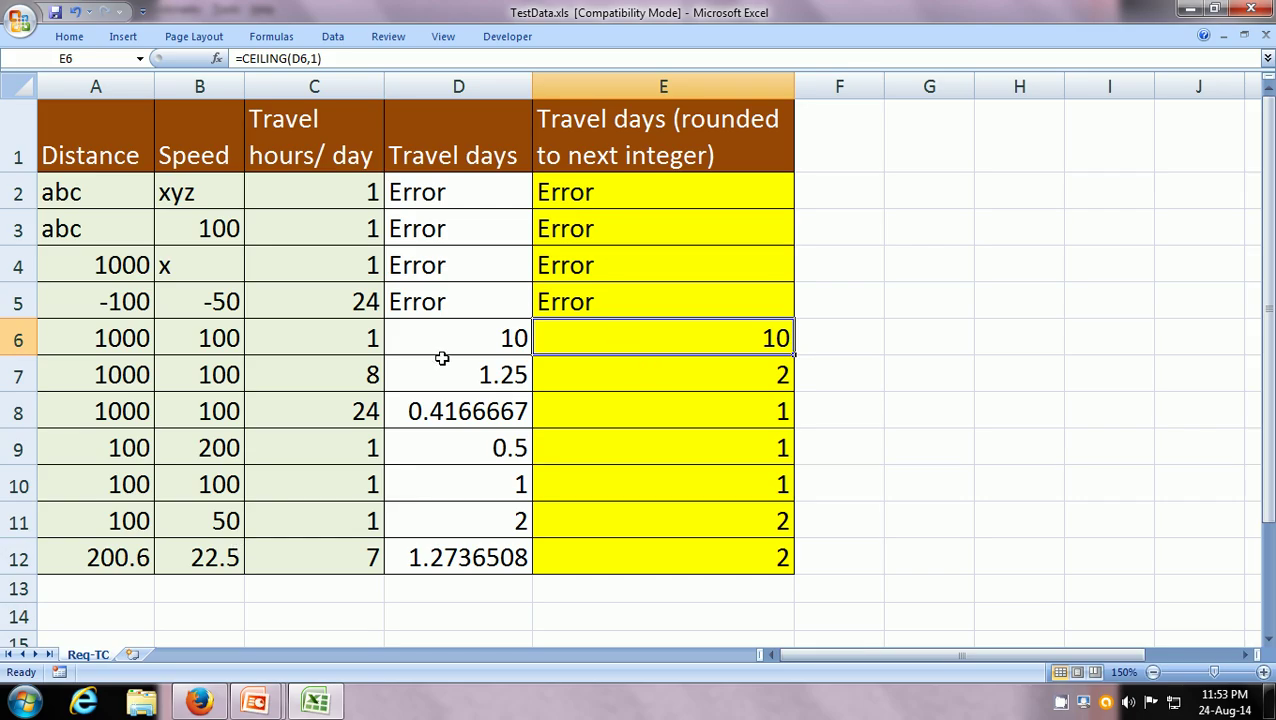
click(120, 374)
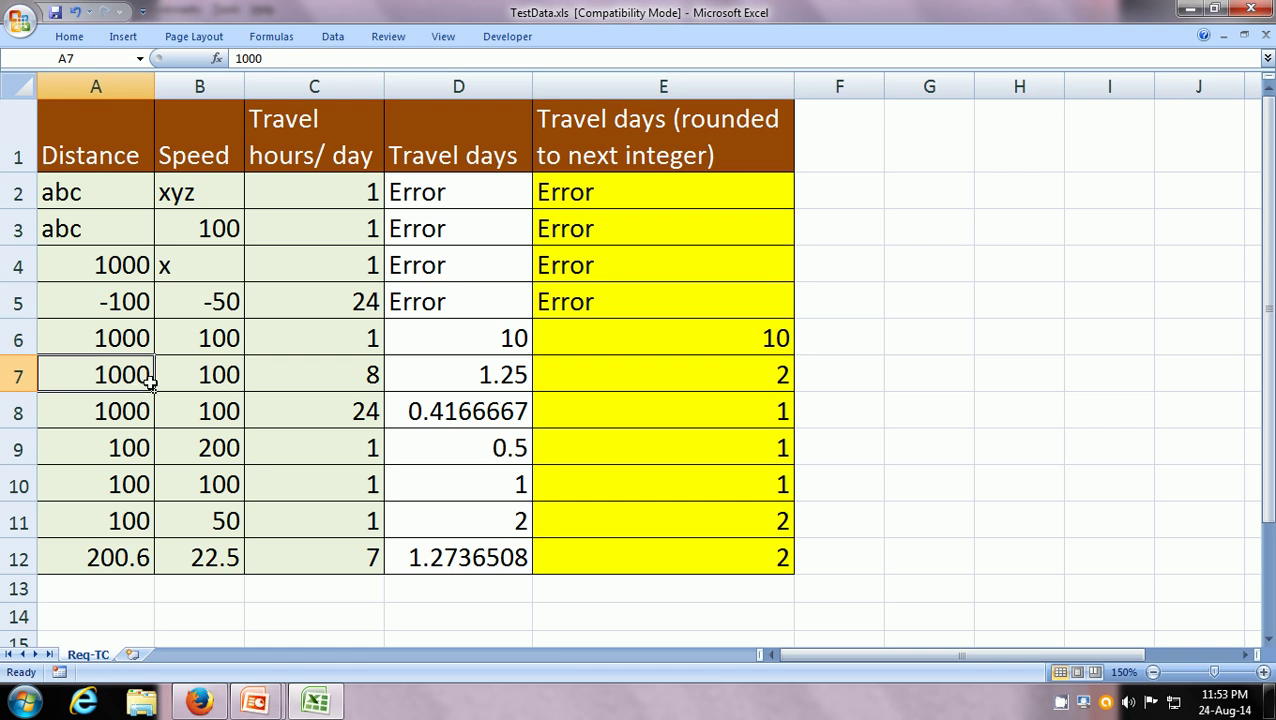
click(208, 382)
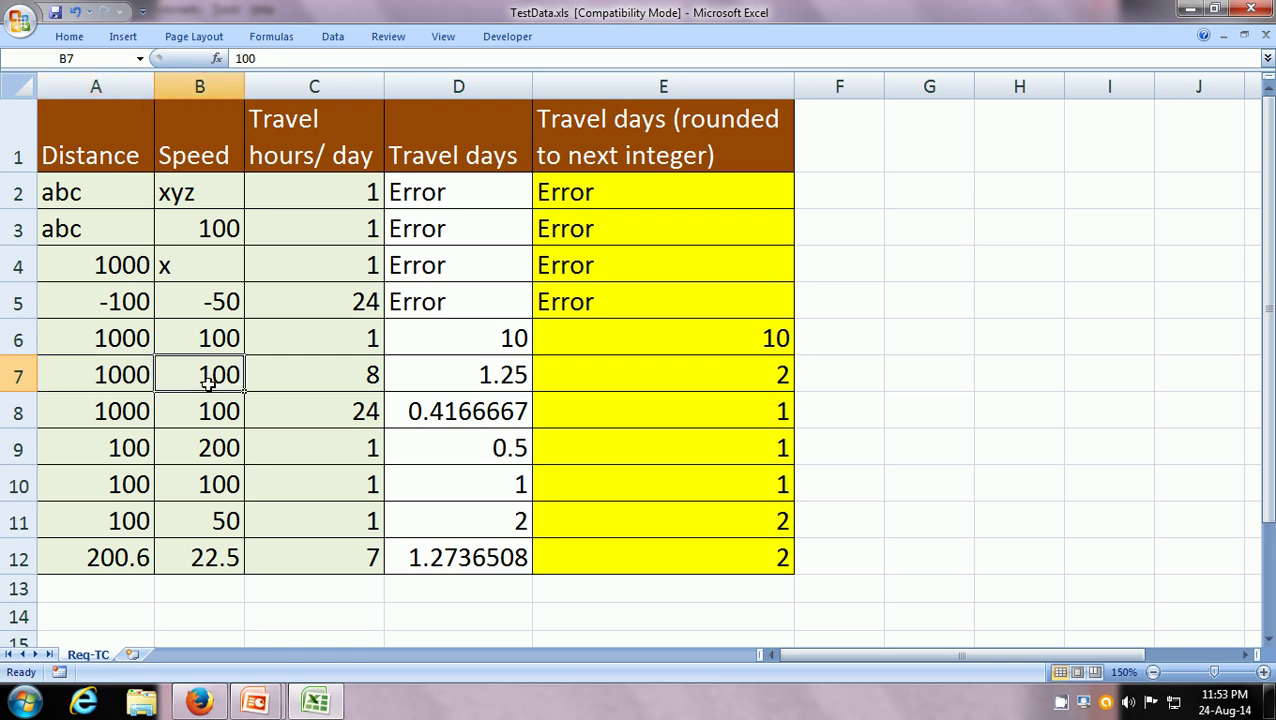
click(330, 384)
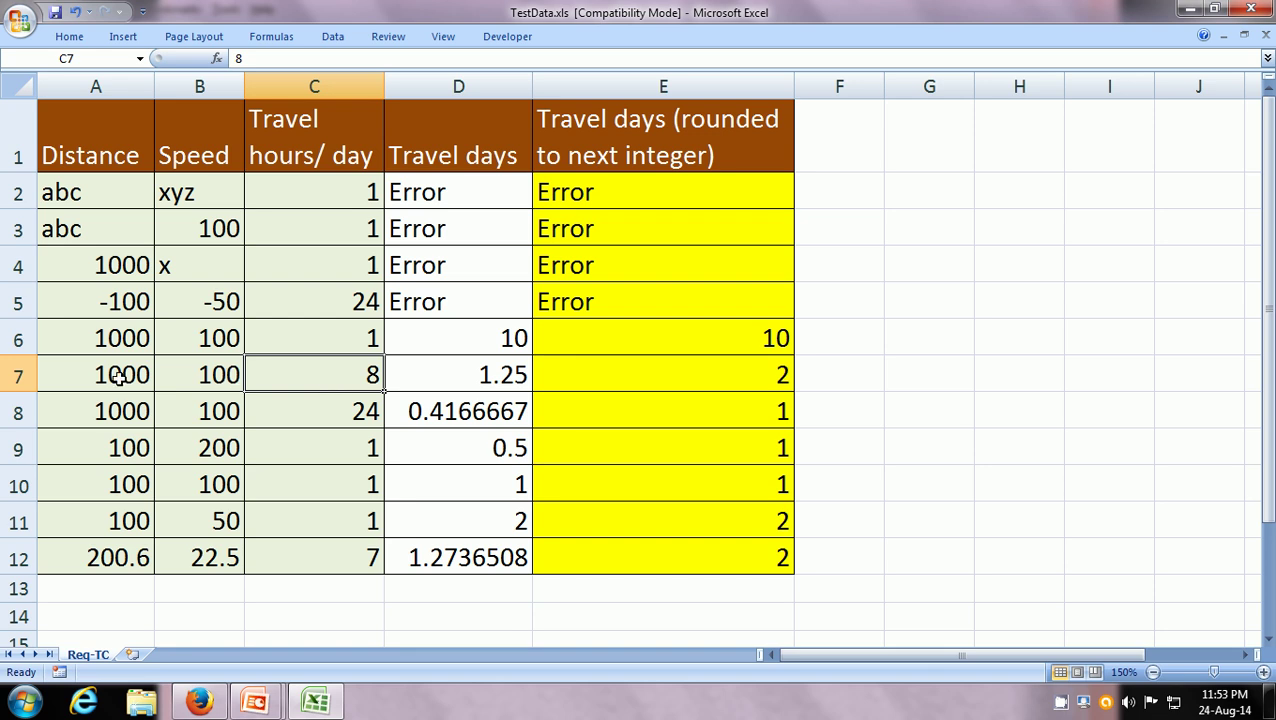
click(82, 384)
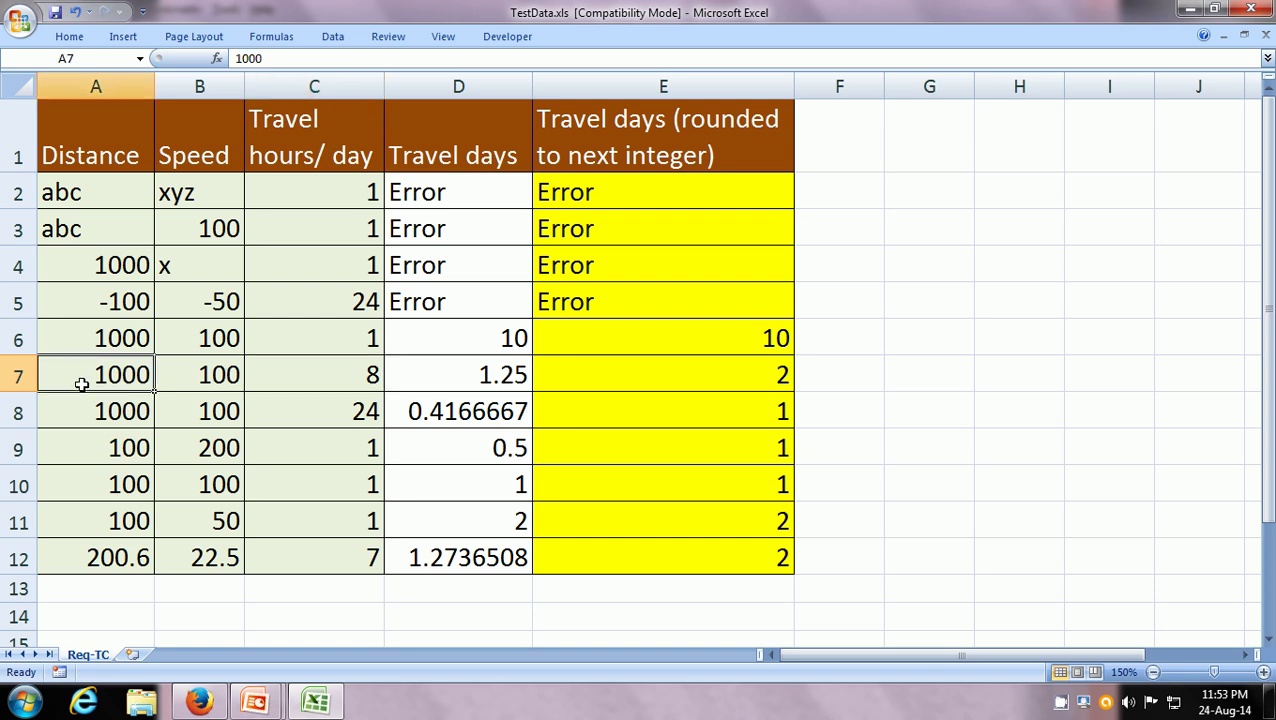
click(197, 379)
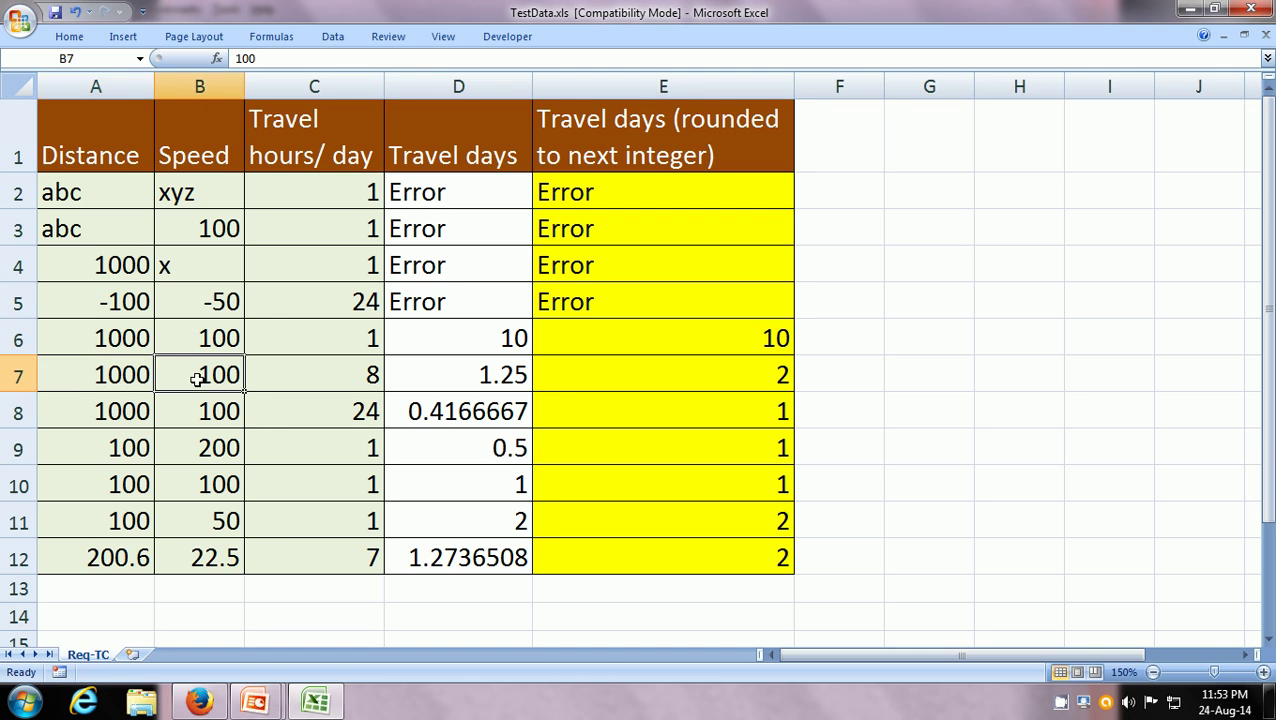
click(306, 384)
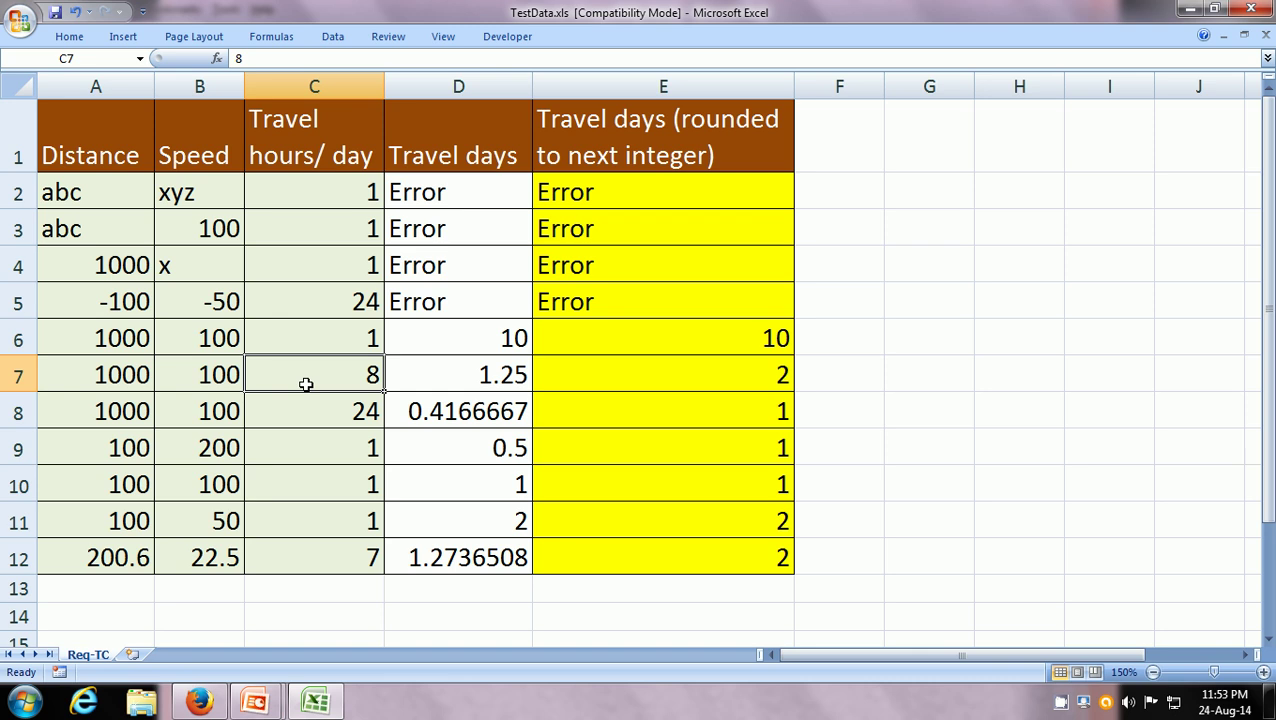
click(436, 370)
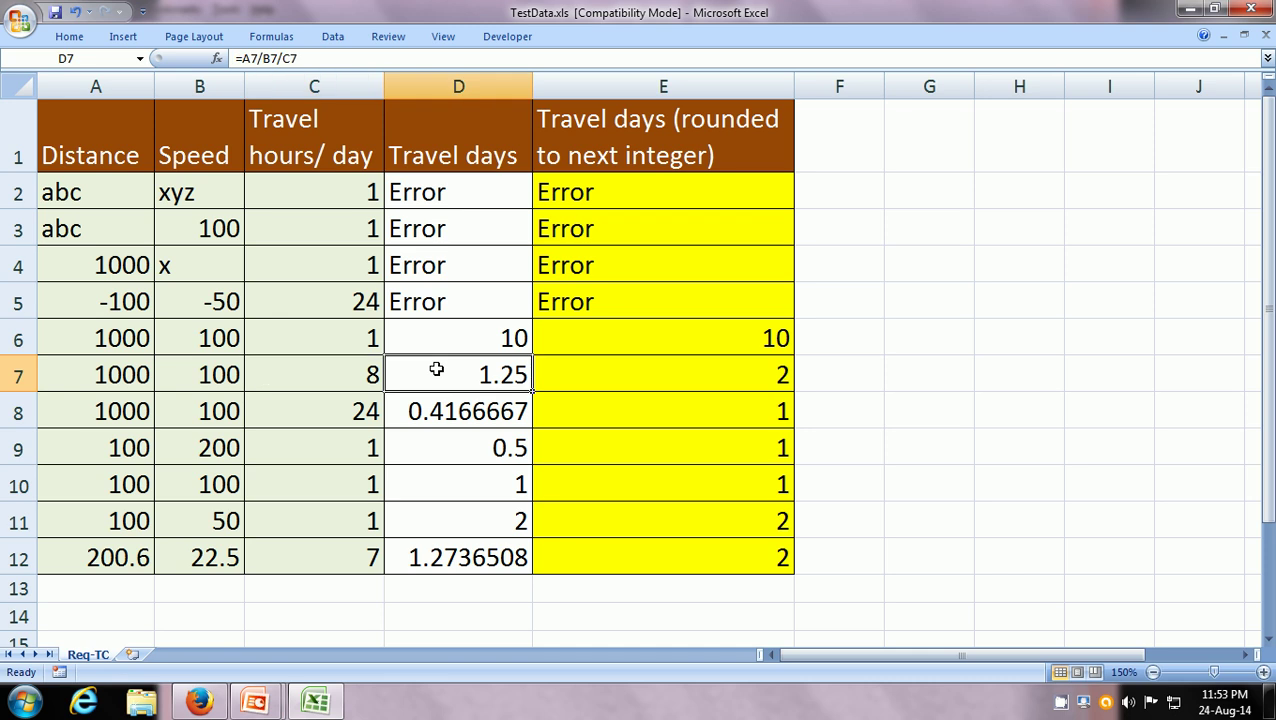
click(588, 374)
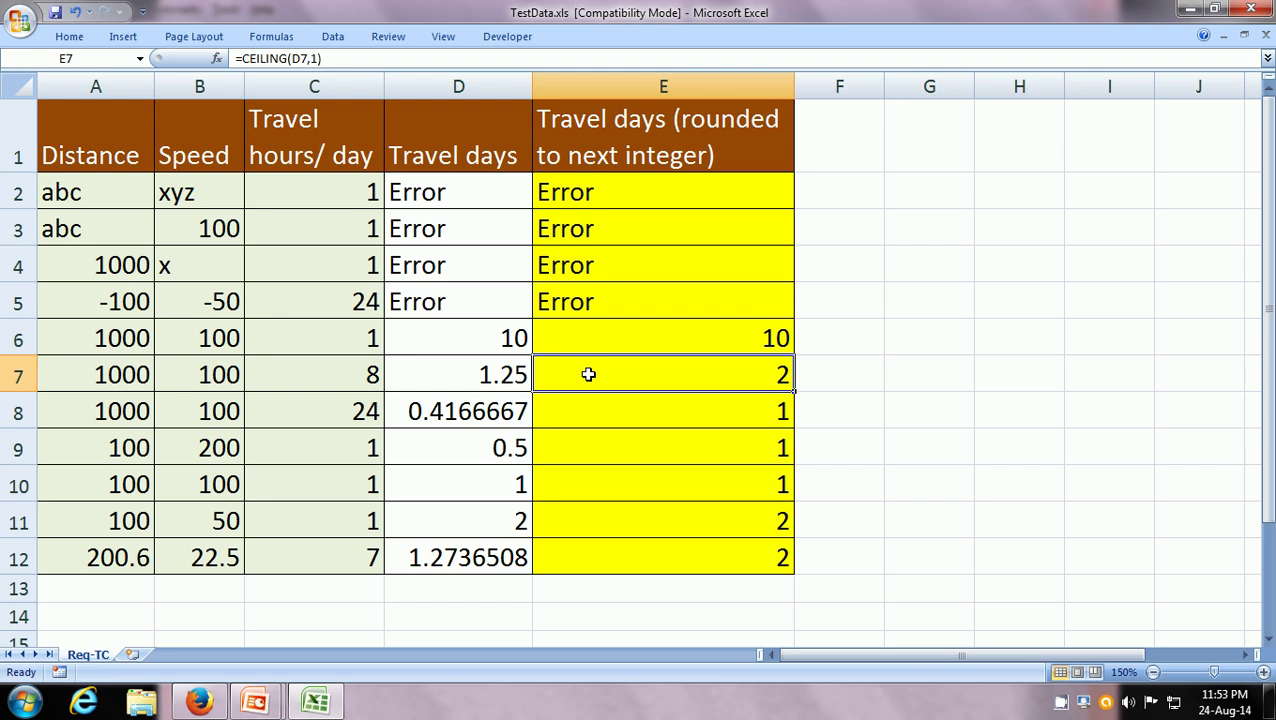
Switch to the Journey Planner and calculate travel days for 1000 miles at 100 miles/hour with 8 travel hours every 24 hours.
key(alt+Tab)
click(280, 354)
click(292, 388)
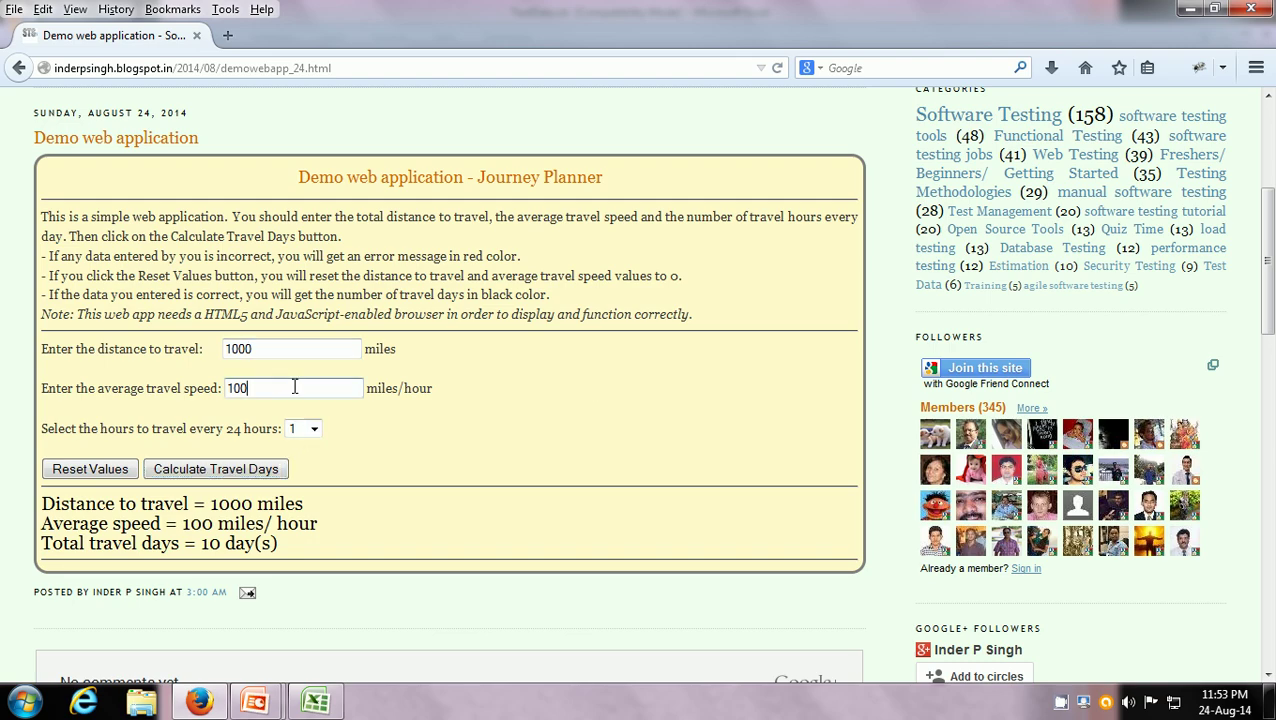
click(311, 428)
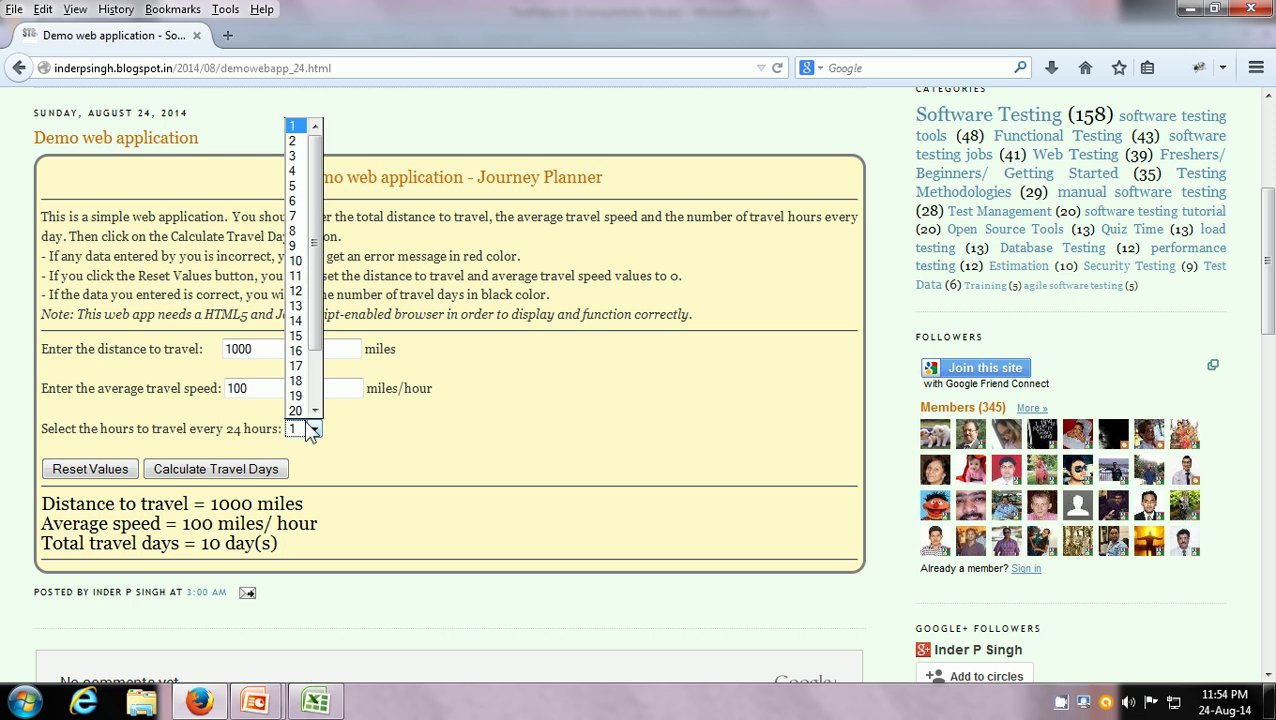
click(295, 221)
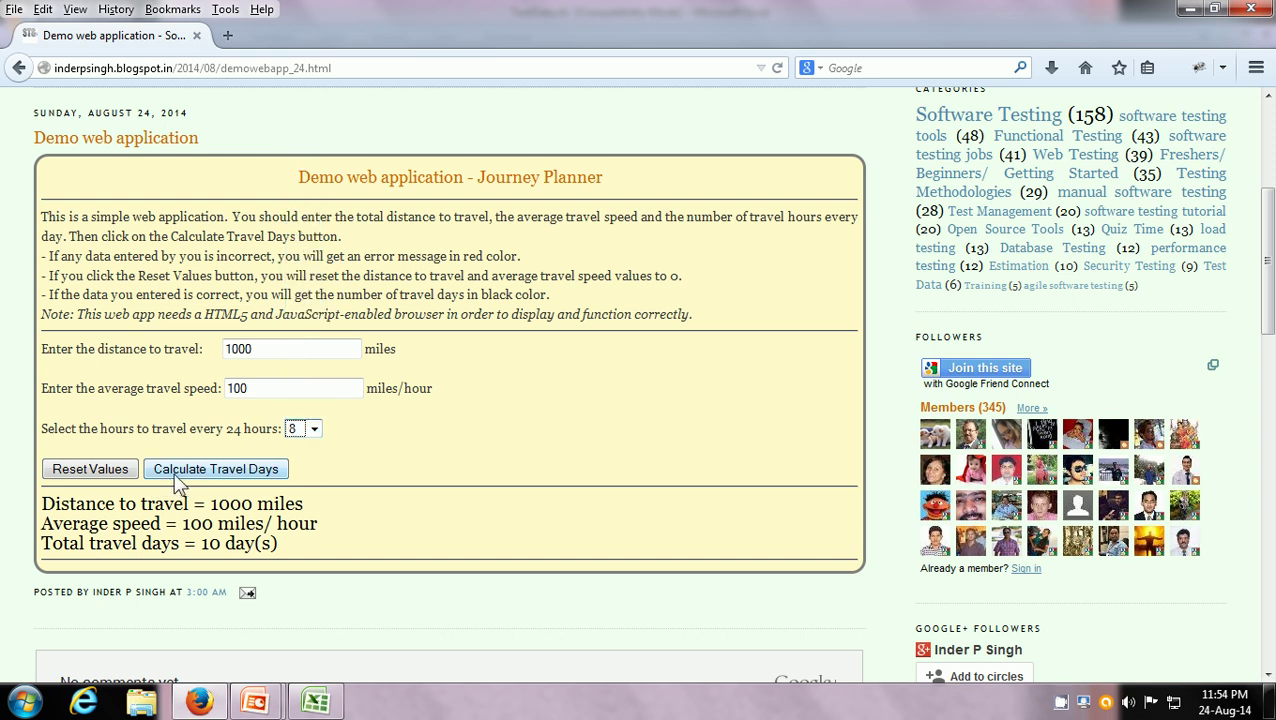
click(178, 478)
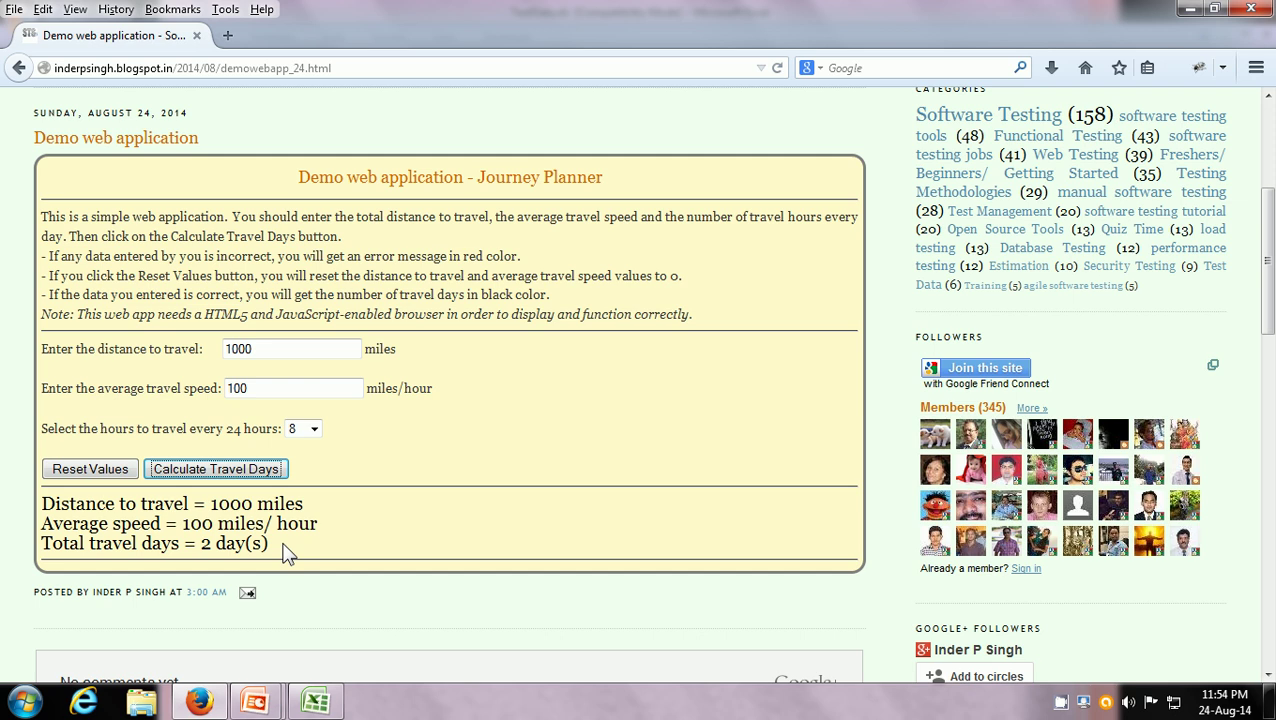
Switch to TestData.xls and check the row 8 distance, speed and travel hours per day.
key(alt+Tab)
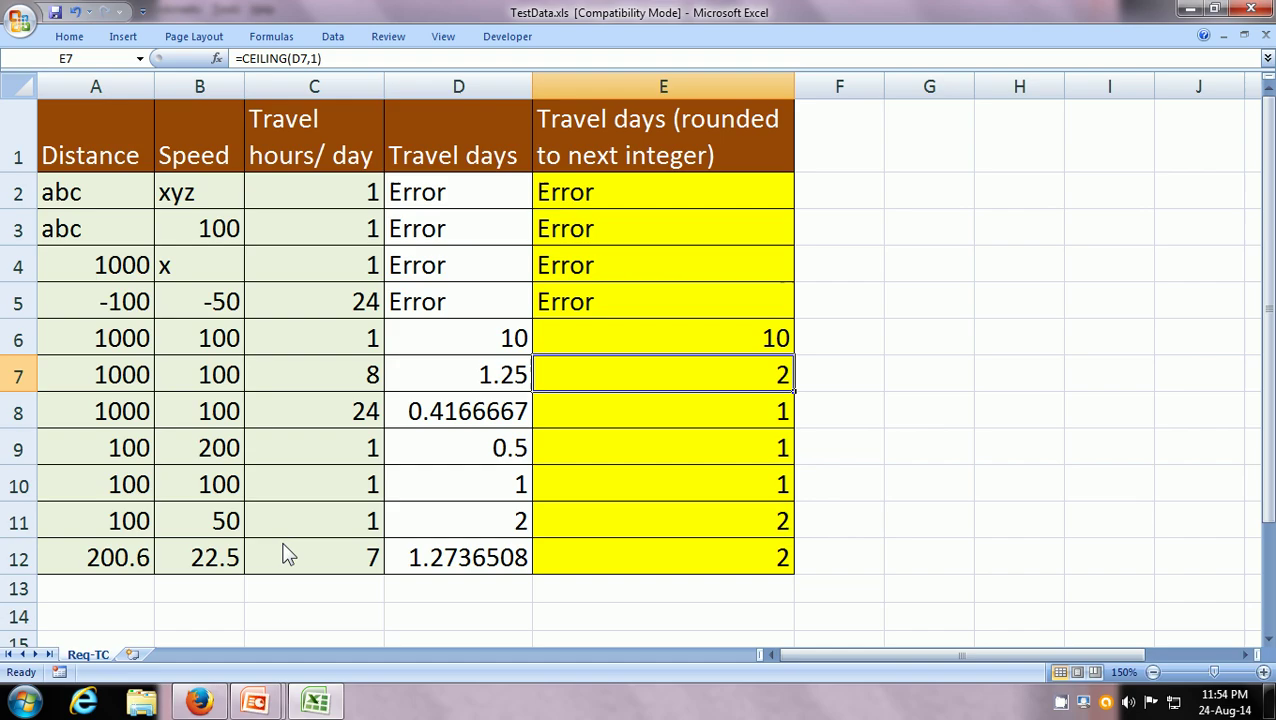
click(127, 412)
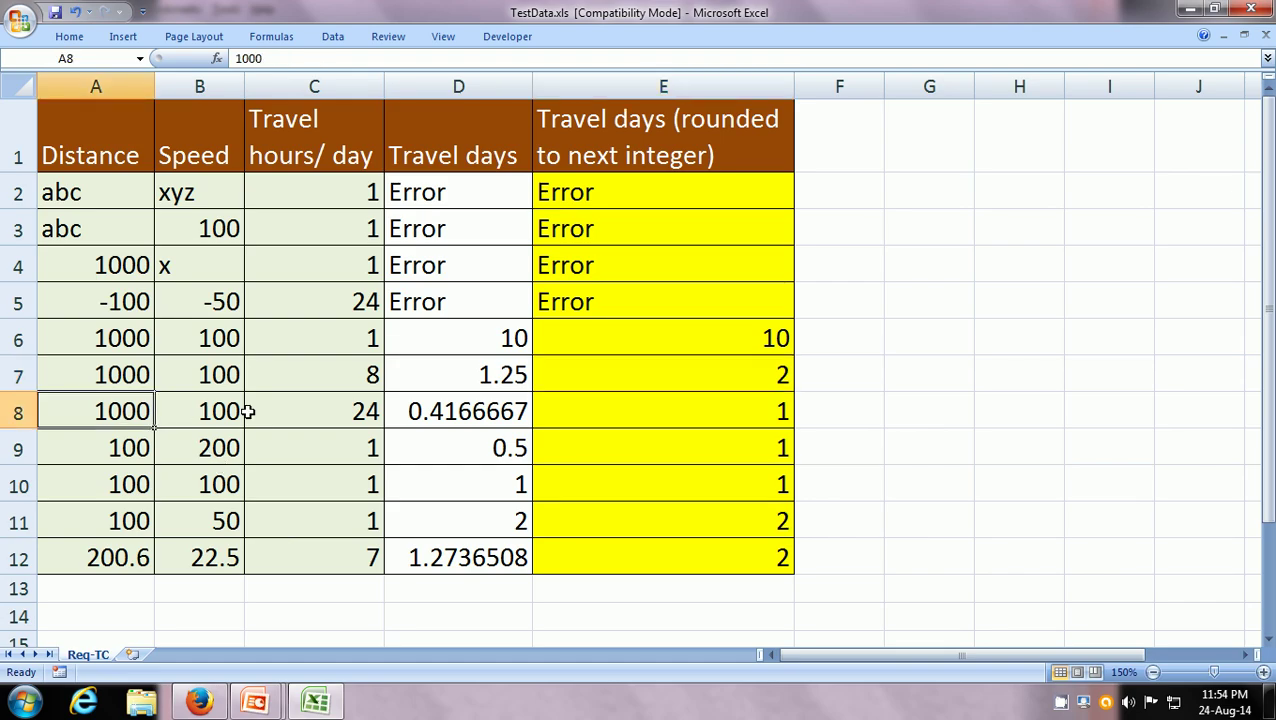
click(198, 412)
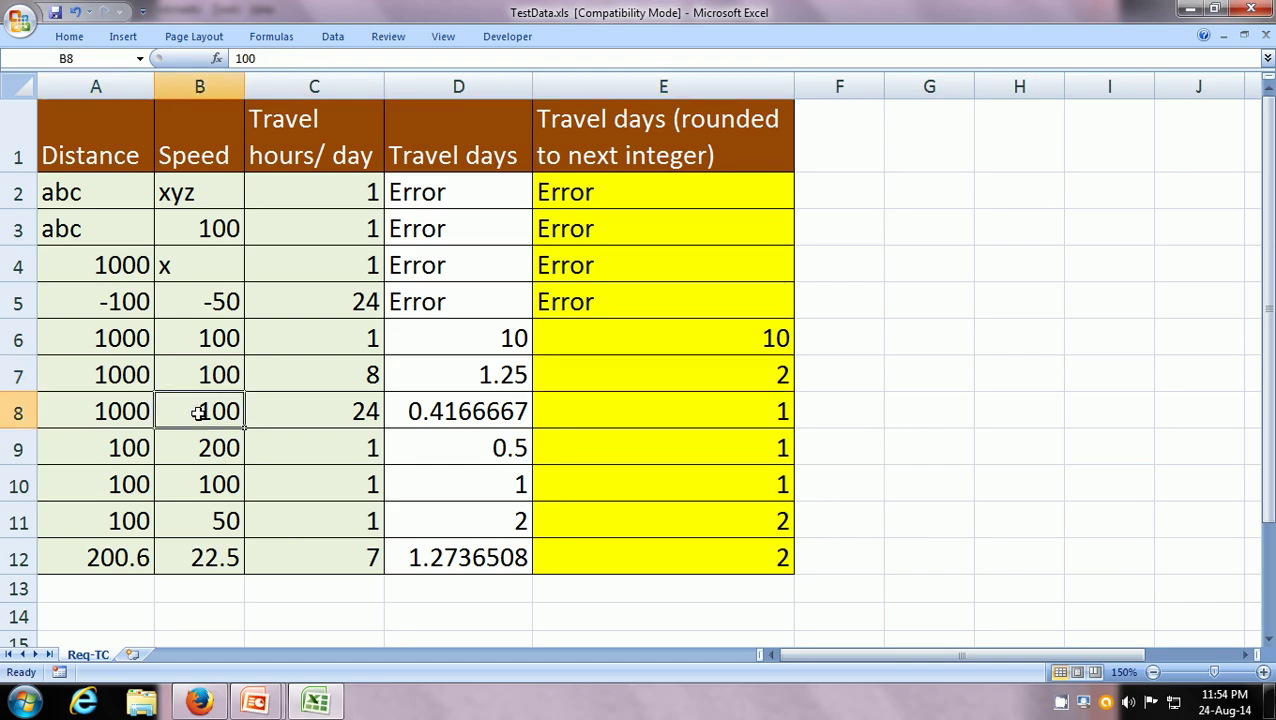
click(307, 418)
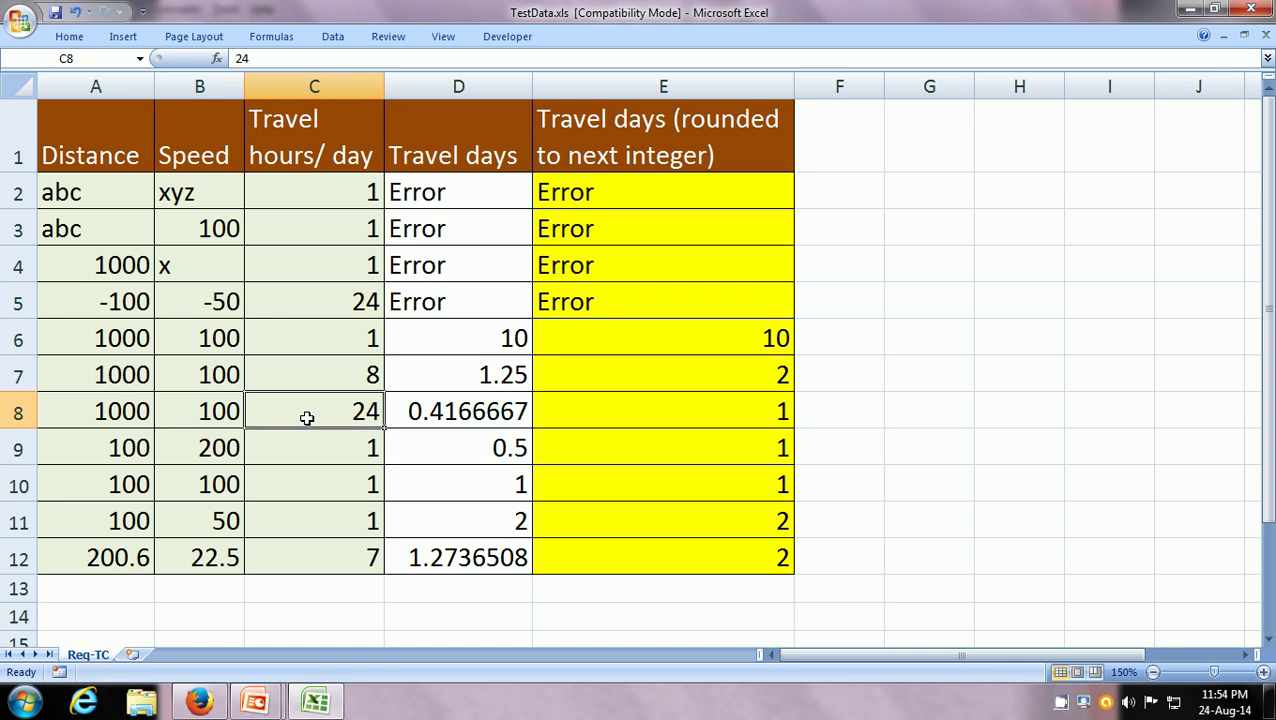
Switch to the Journey Planner, set the travel hours to 24 and calculate the travel days.
key(alt+Tab)
click(314, 428)
scroll(322, 414, down, 2)
click(300, 411)
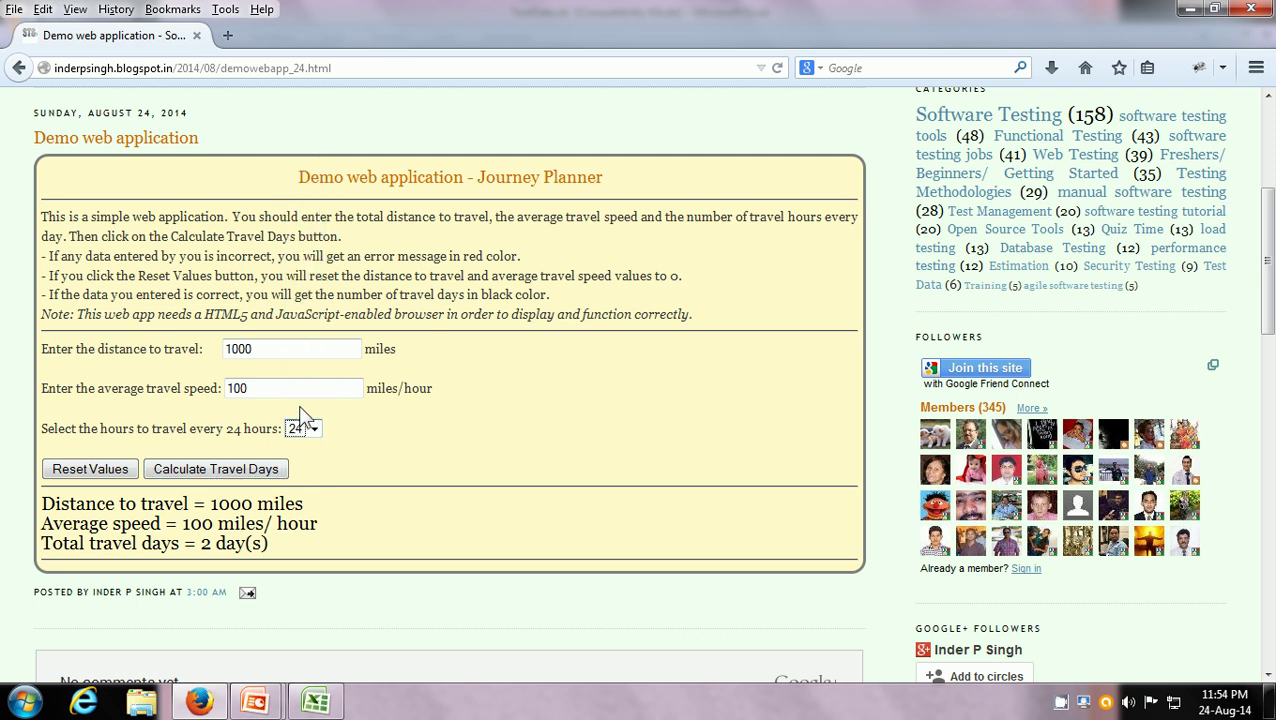
click(189, 472)
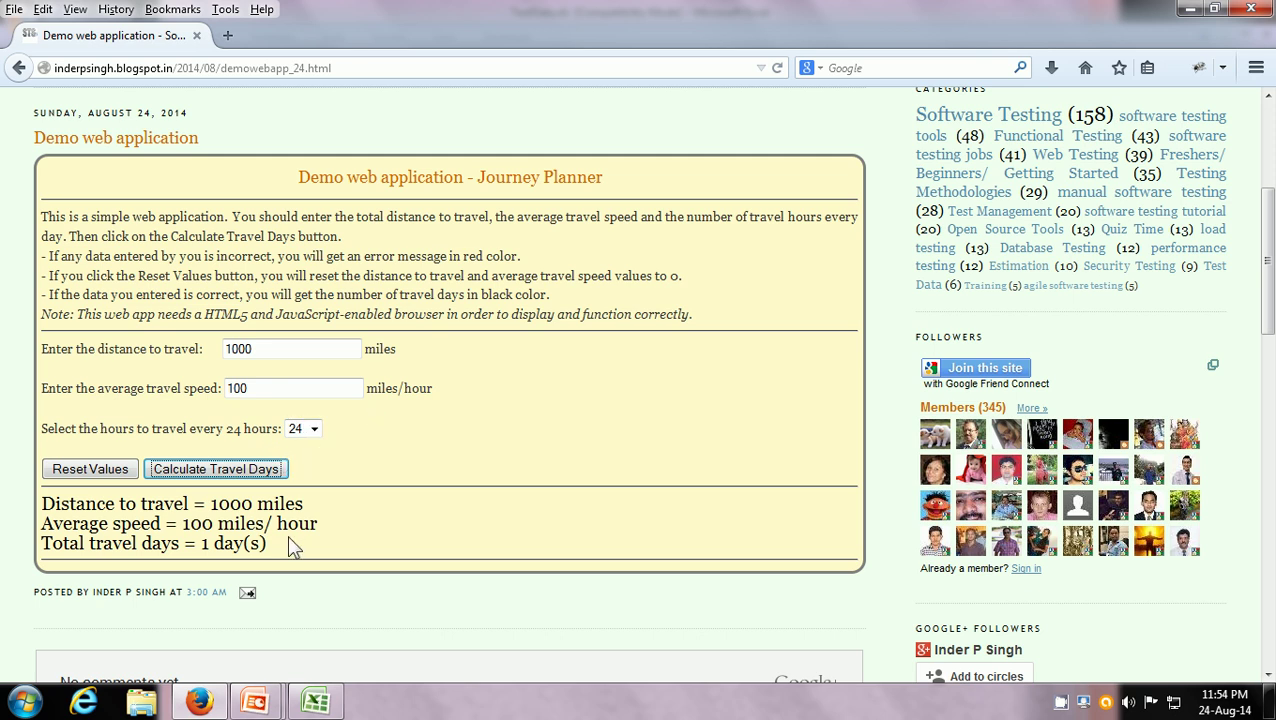
Check TestData.xls and enter the row 9 inputs in the Journey Planner: distance 100 miles, speed 200 miles/hour and 1 travel hour.
key(alt+Tab)
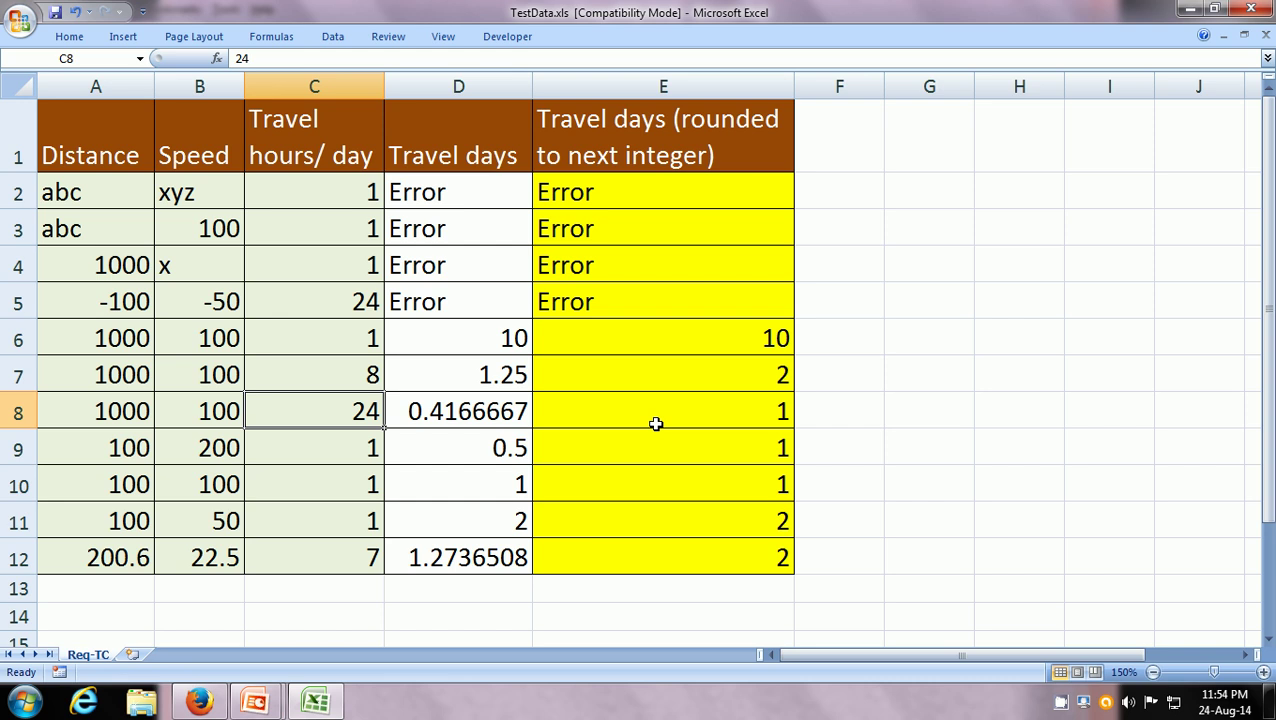
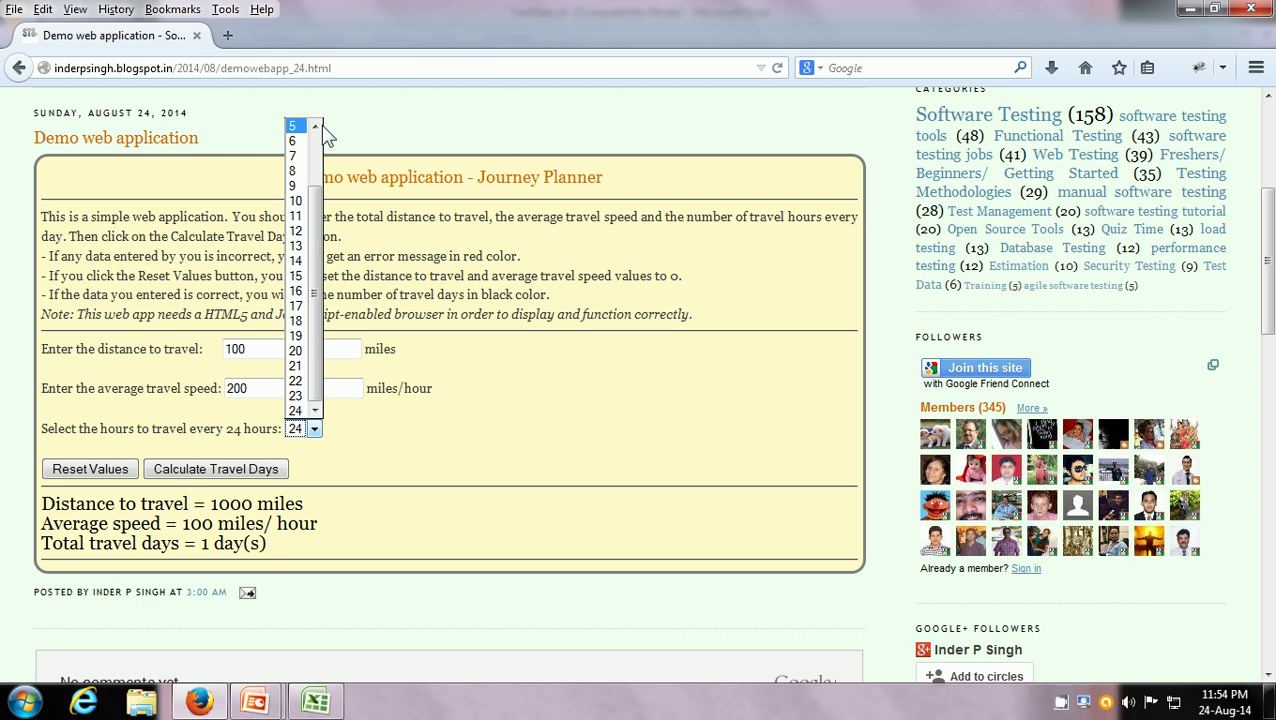
scroll(316, 149, up, 2)
click(305, 125)
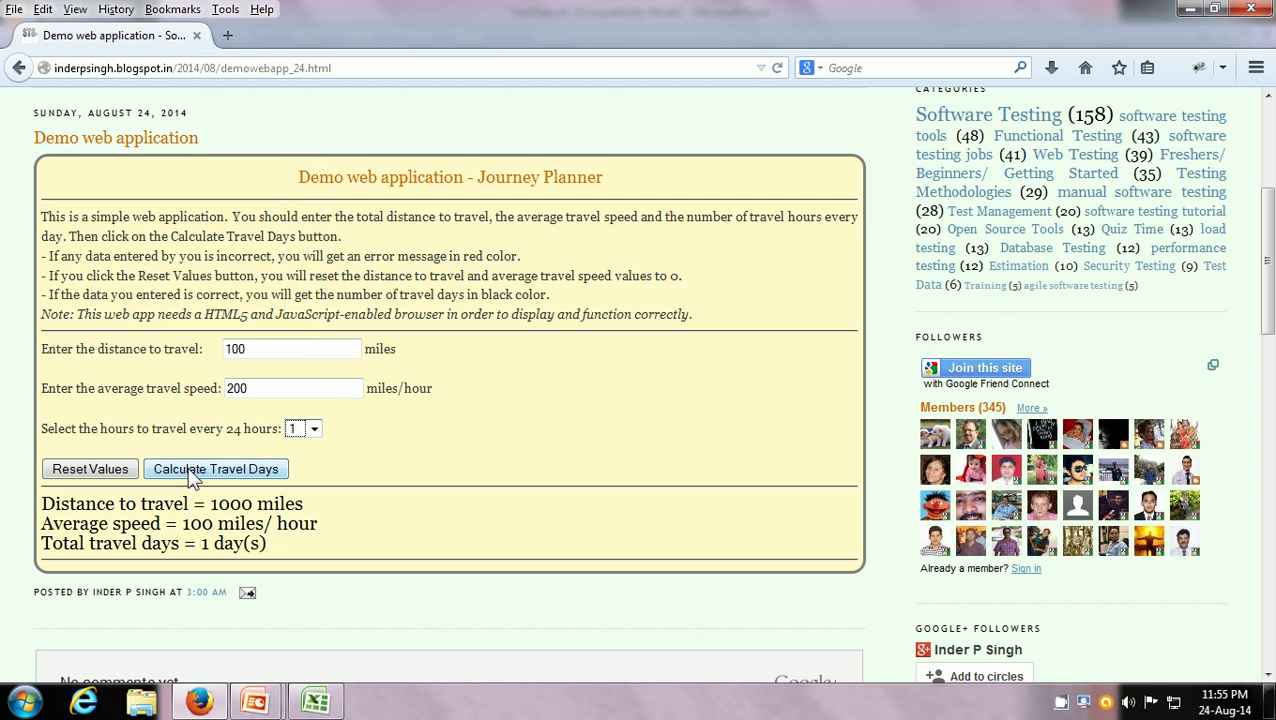
Check the row 9 travel days and rounding formulas in TestData.xls, and calculate that test case's travel days in the Journey Planner.
key(alt+Tab)
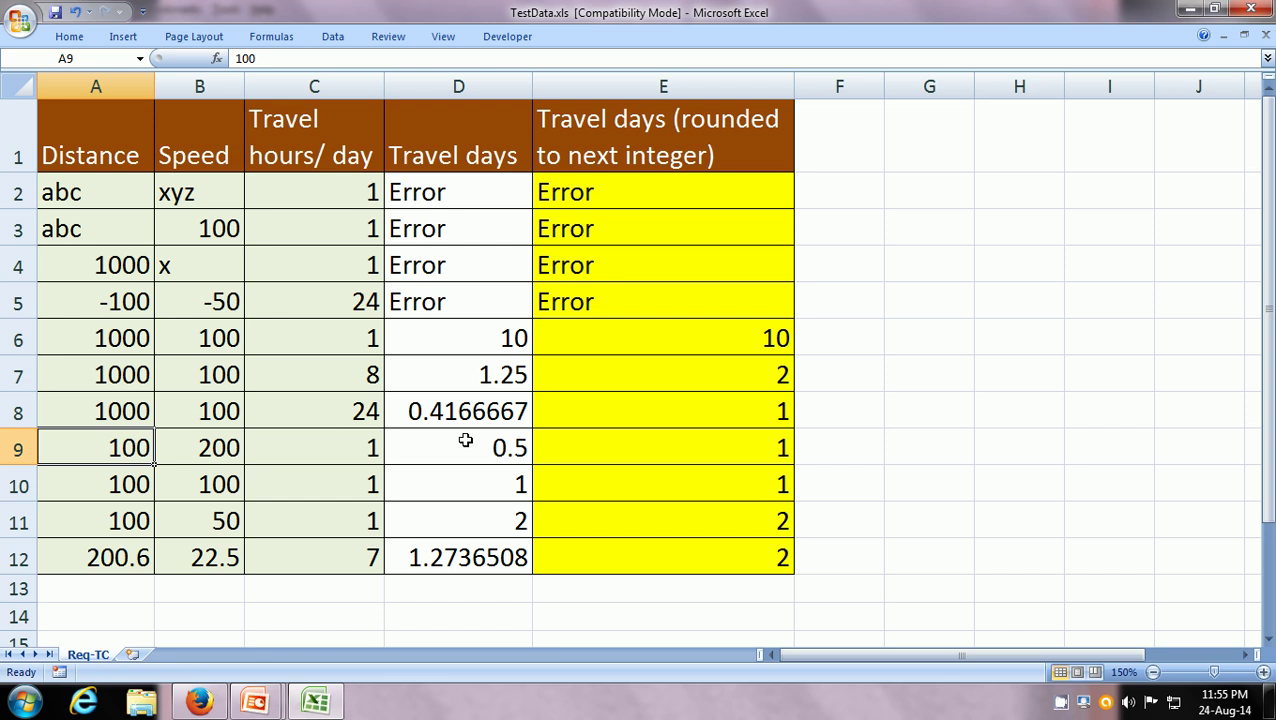
click(466, 455)
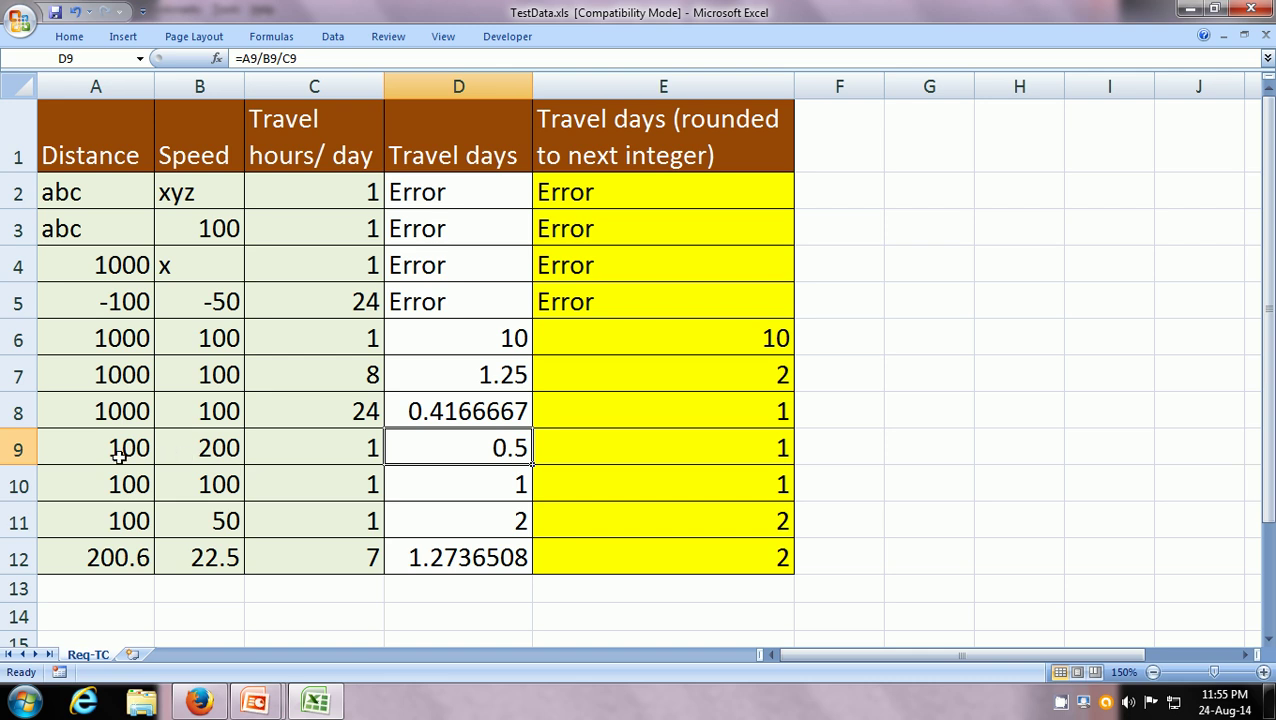
click(621, 445)
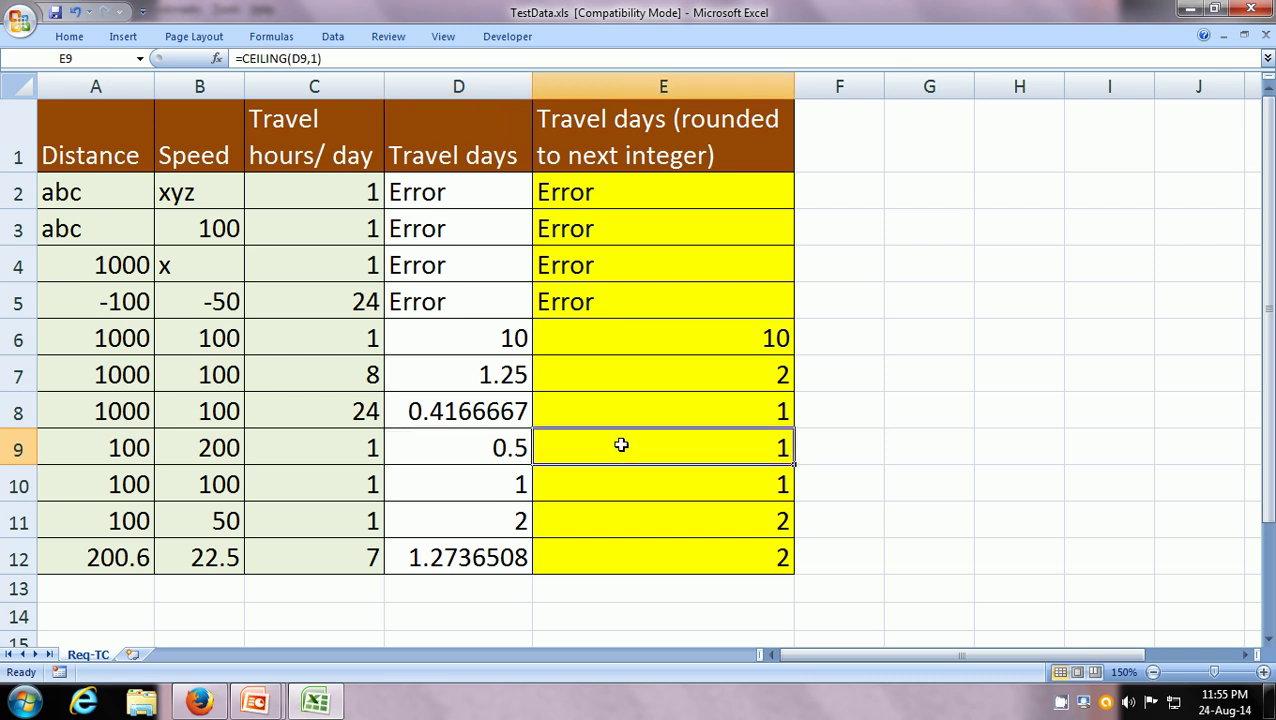
key(alt+Tab)
click(178, 470)
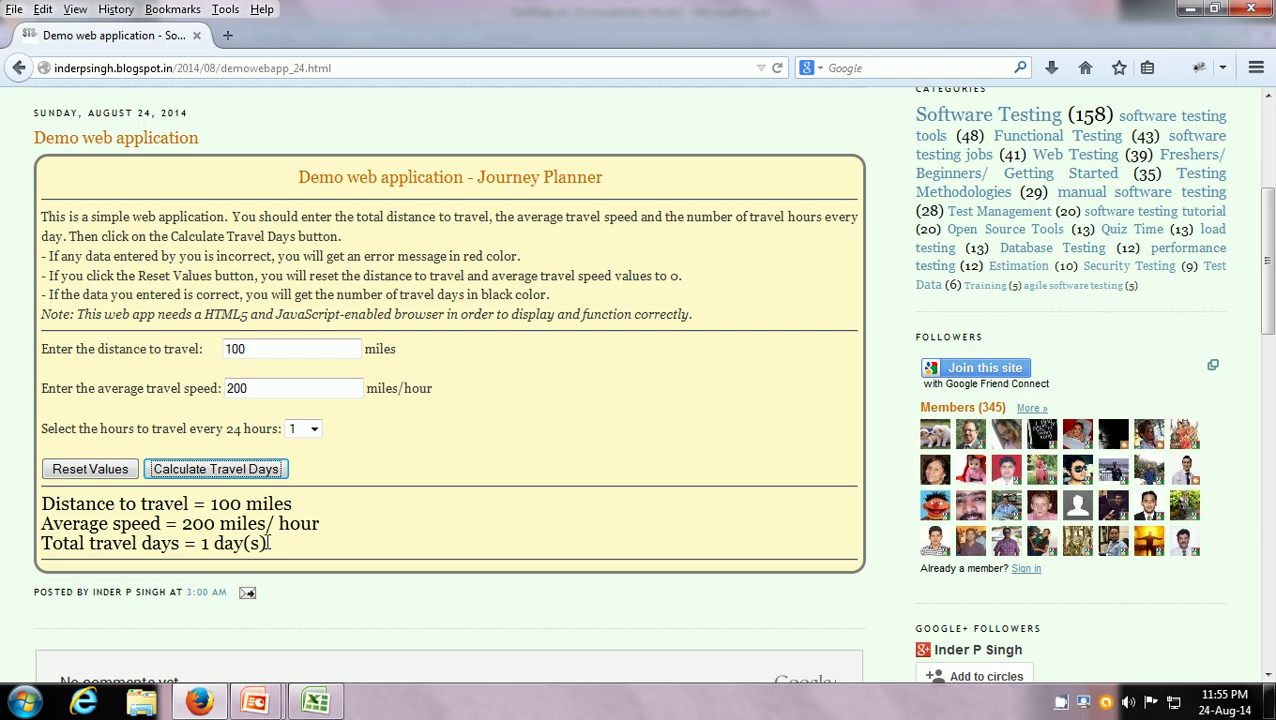
Look up the row 12 distance in TestData.xls and set the Journey Planner's distance to travel to 200.6 miles.
key(alt+Tab)
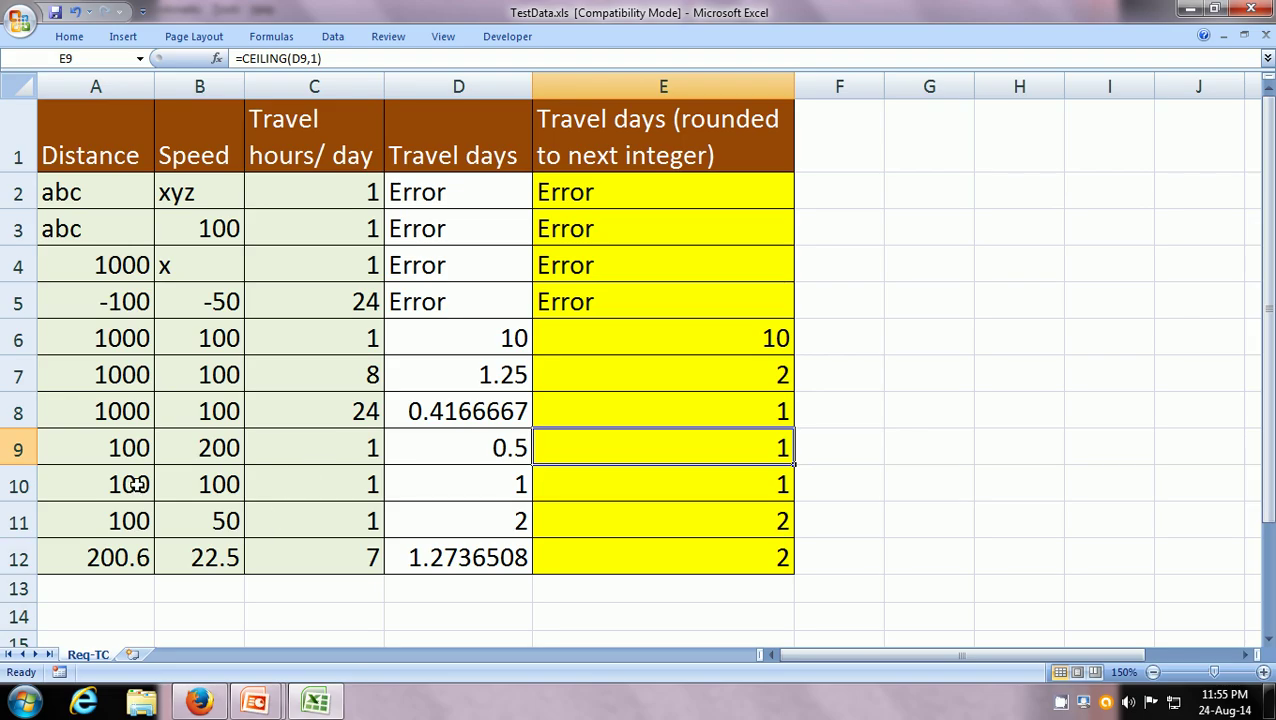
click(121, 550)
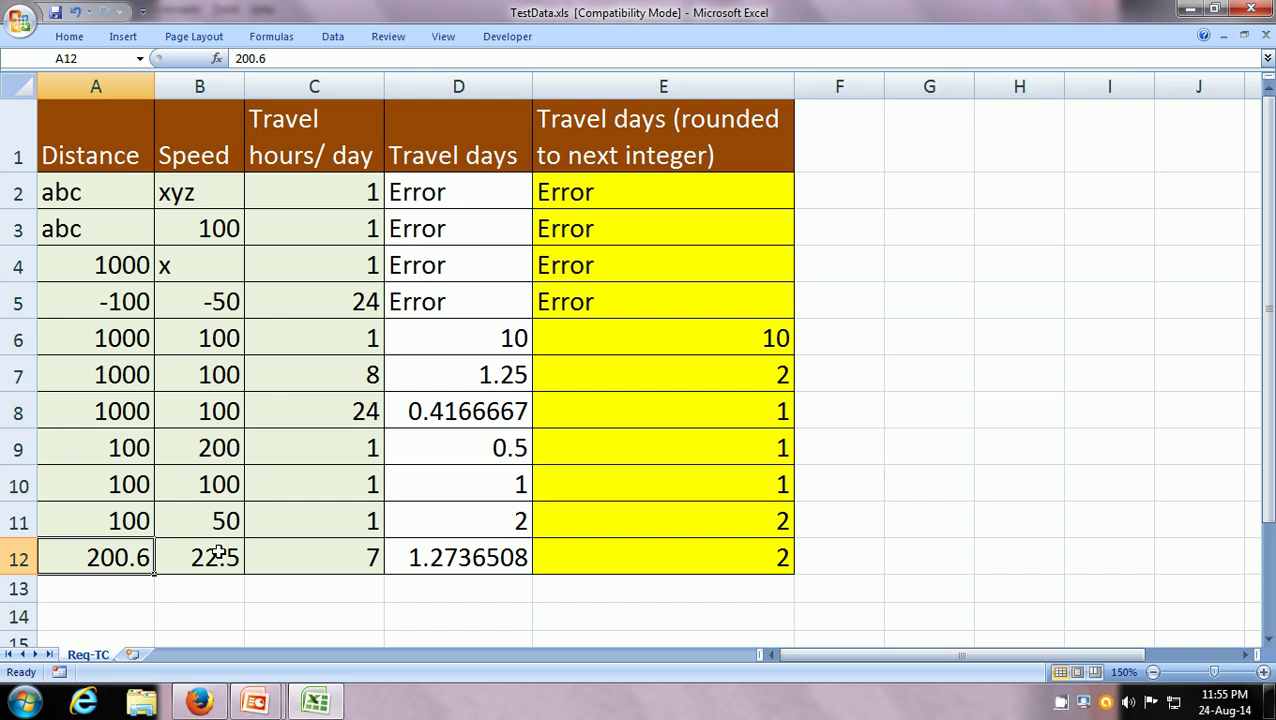
key(alt+Tab)
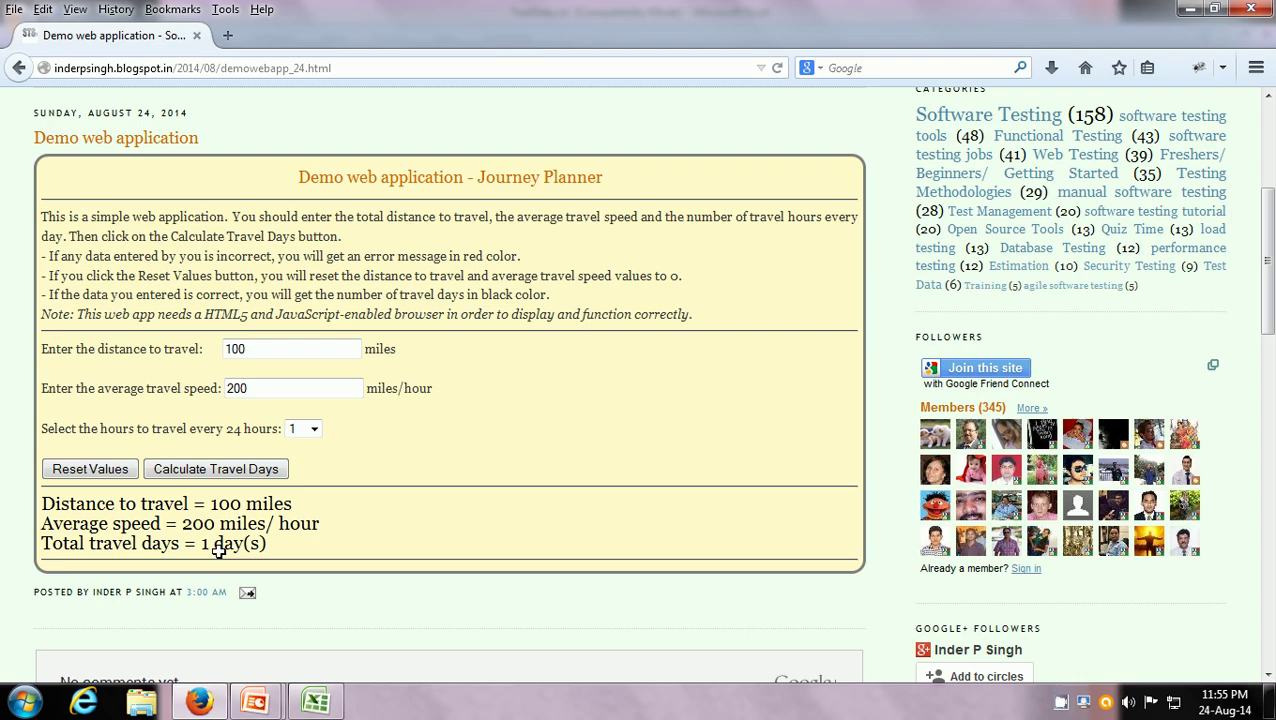
double_click(270, 348)
text(200.6)
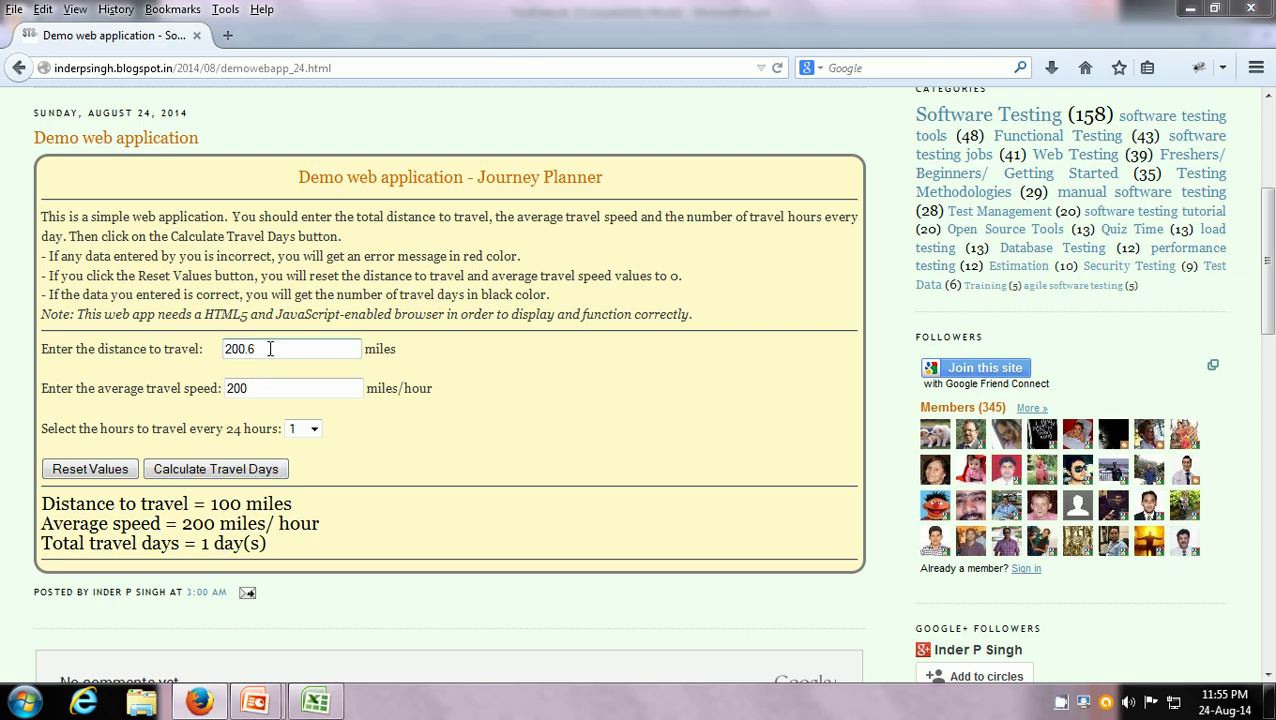
Look up the row 12 speed in TestData.xls and set the Journey Planner's average travel speed to 22.5 miles/hour.
key(alt+Tab)
click(206, 555)
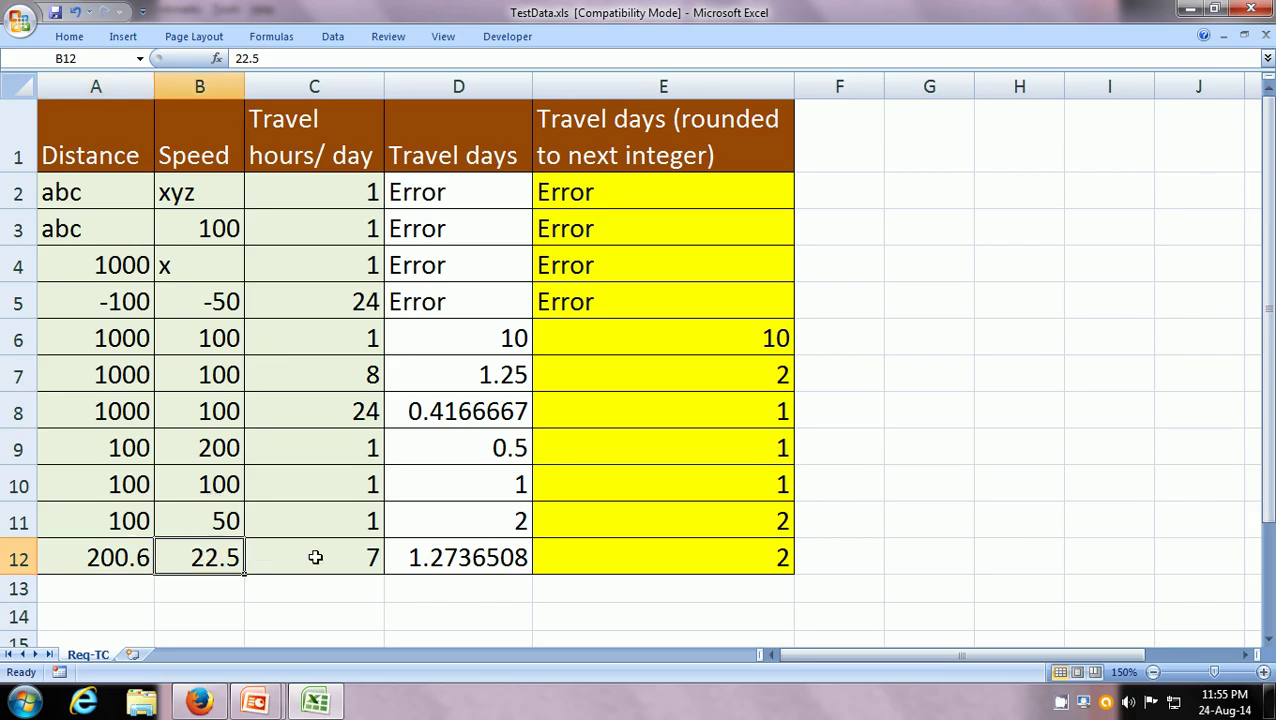
key(alt+Tab)
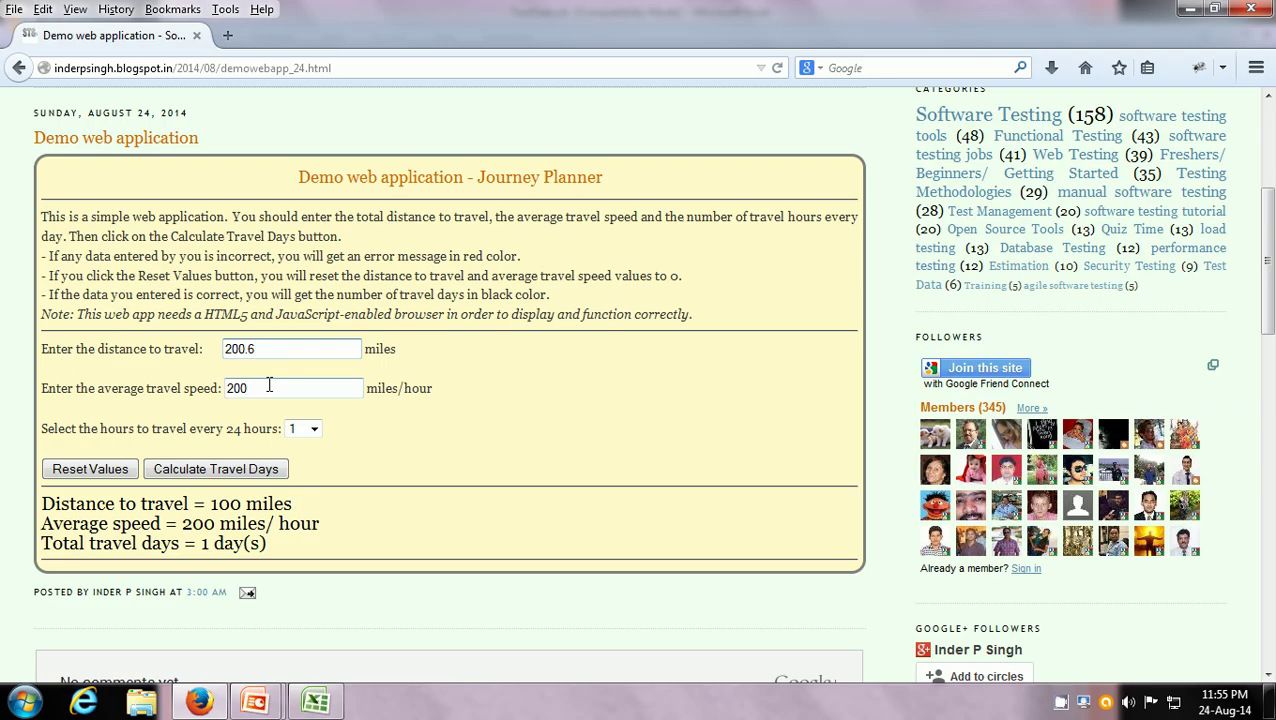
double_click(269, 386)
text(22.5)
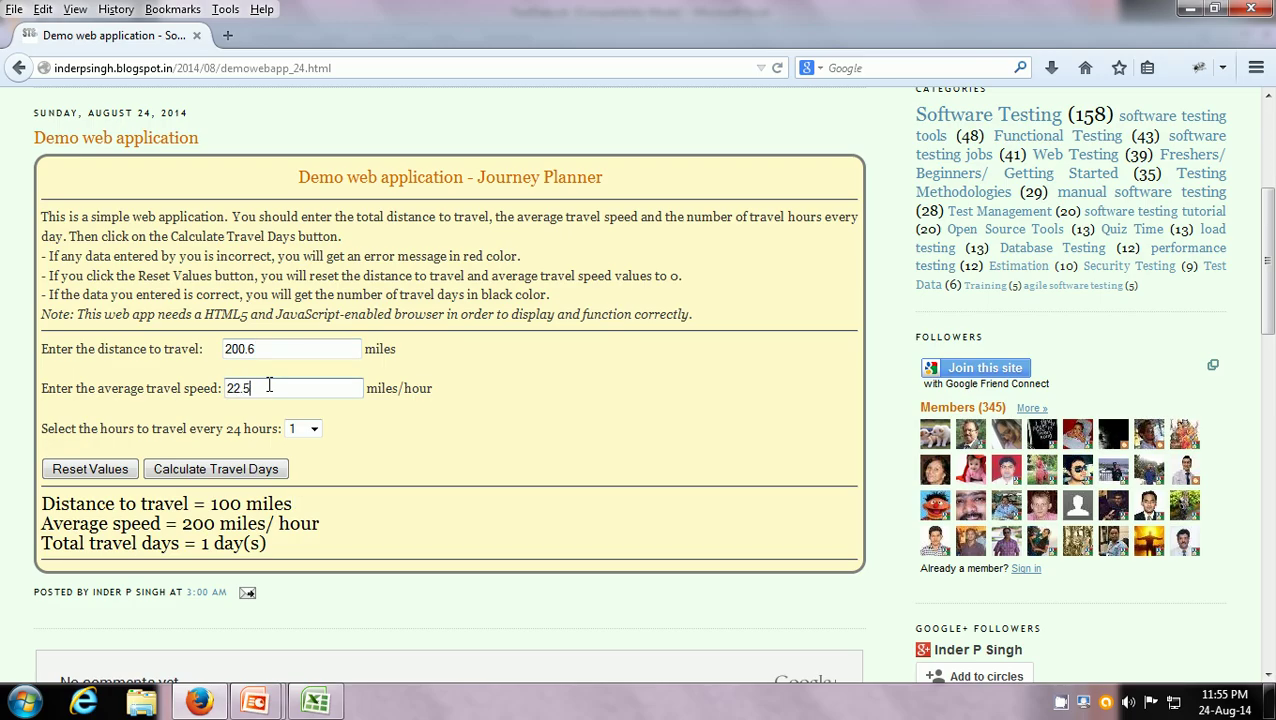
Look up the row 12 travel hours in TestData.xls and set the Journey Planner's daily travel hours to 7.
key(alt+Tab)
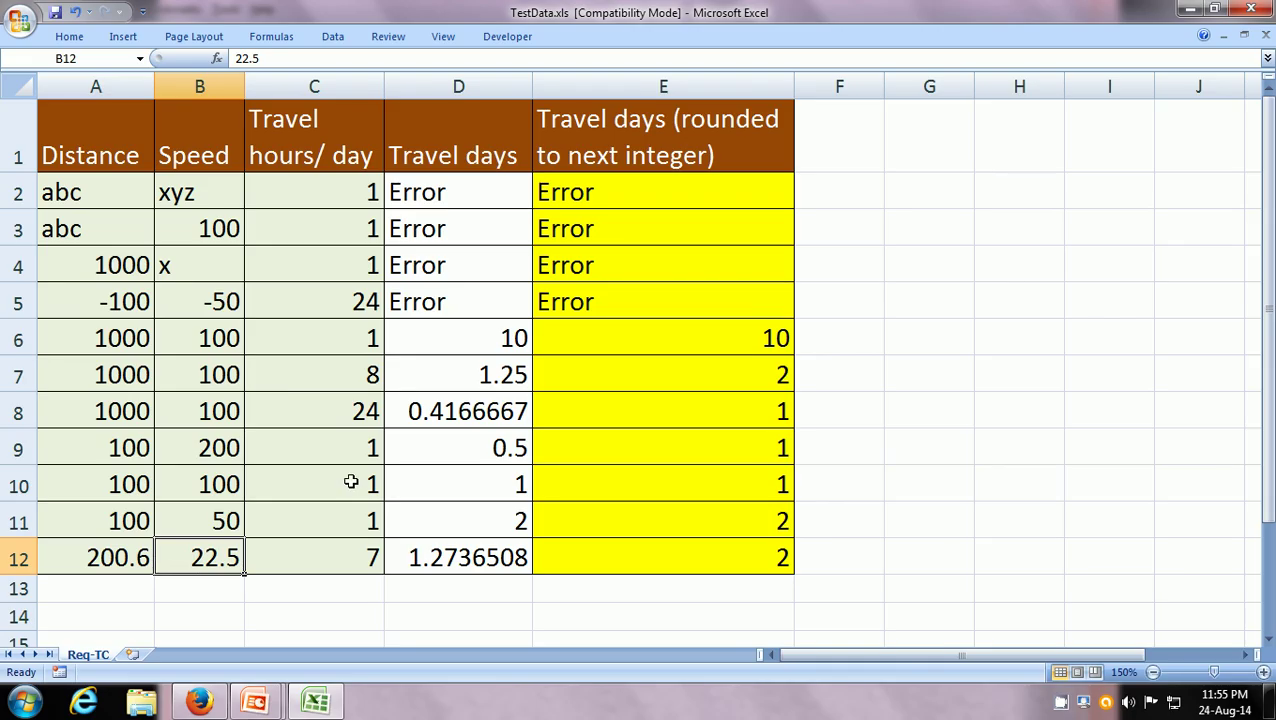
click(358, 550)
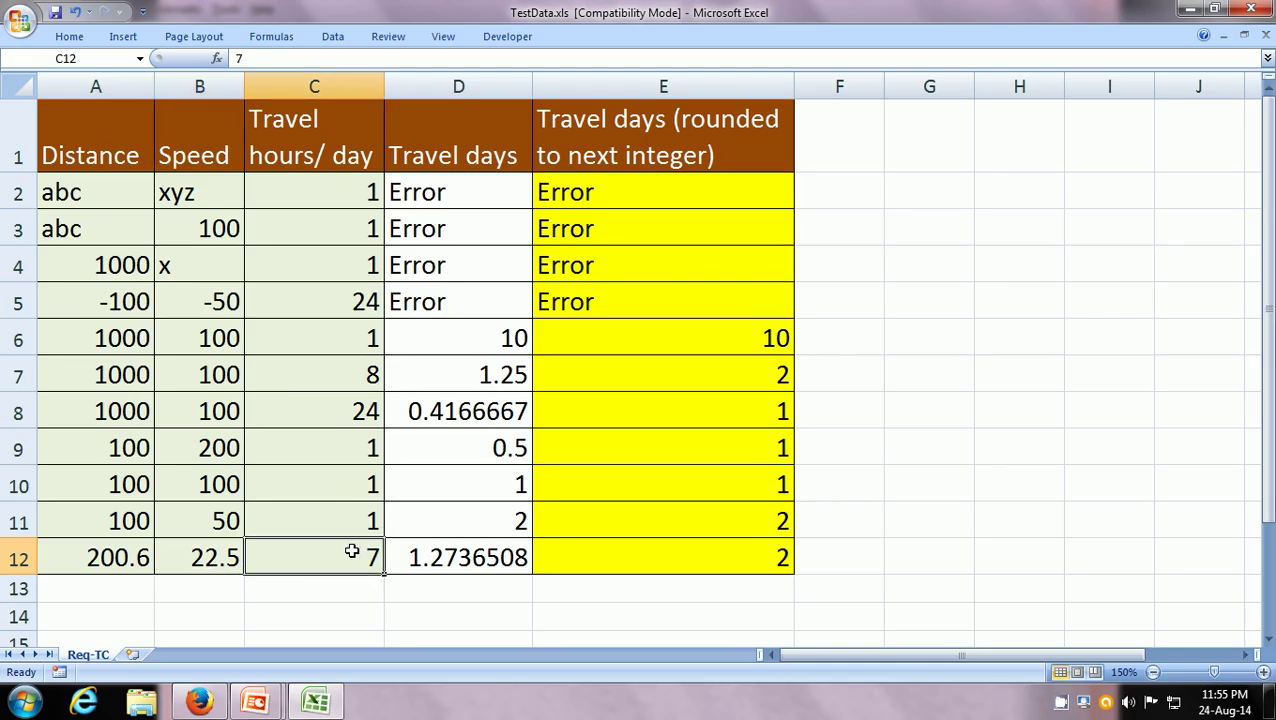
key(alt+Tab)
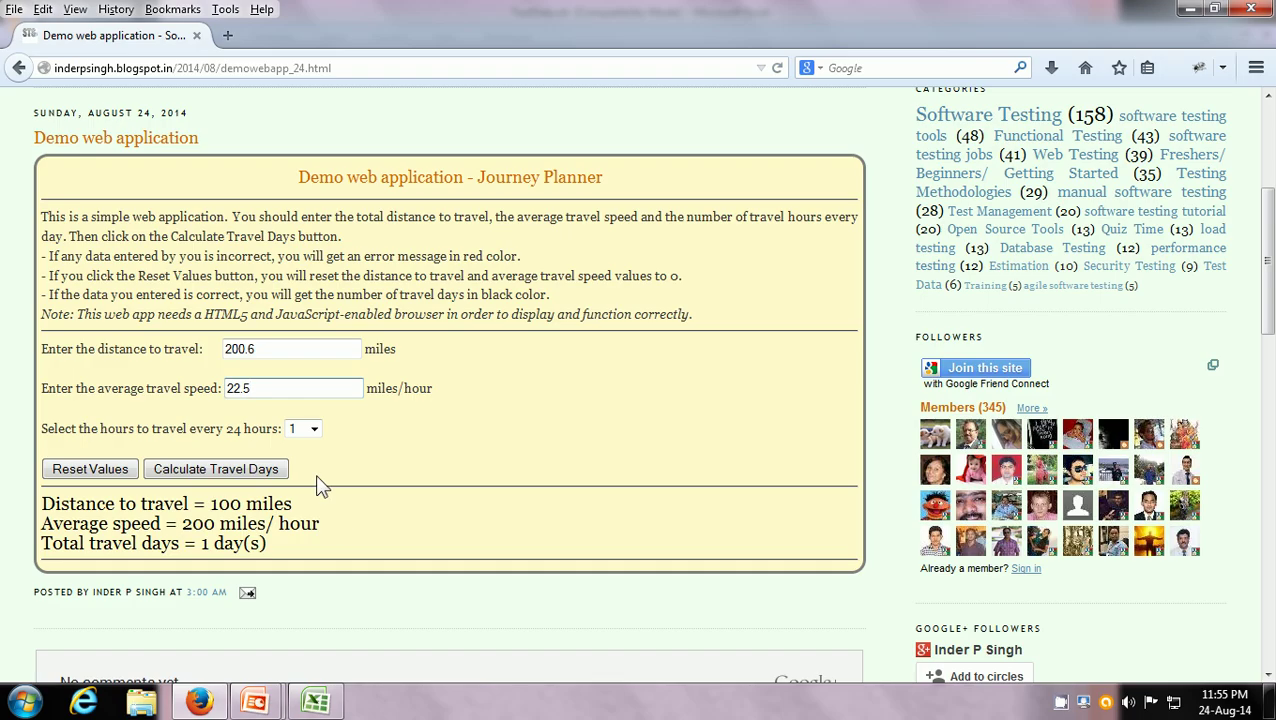
click(313, 429)
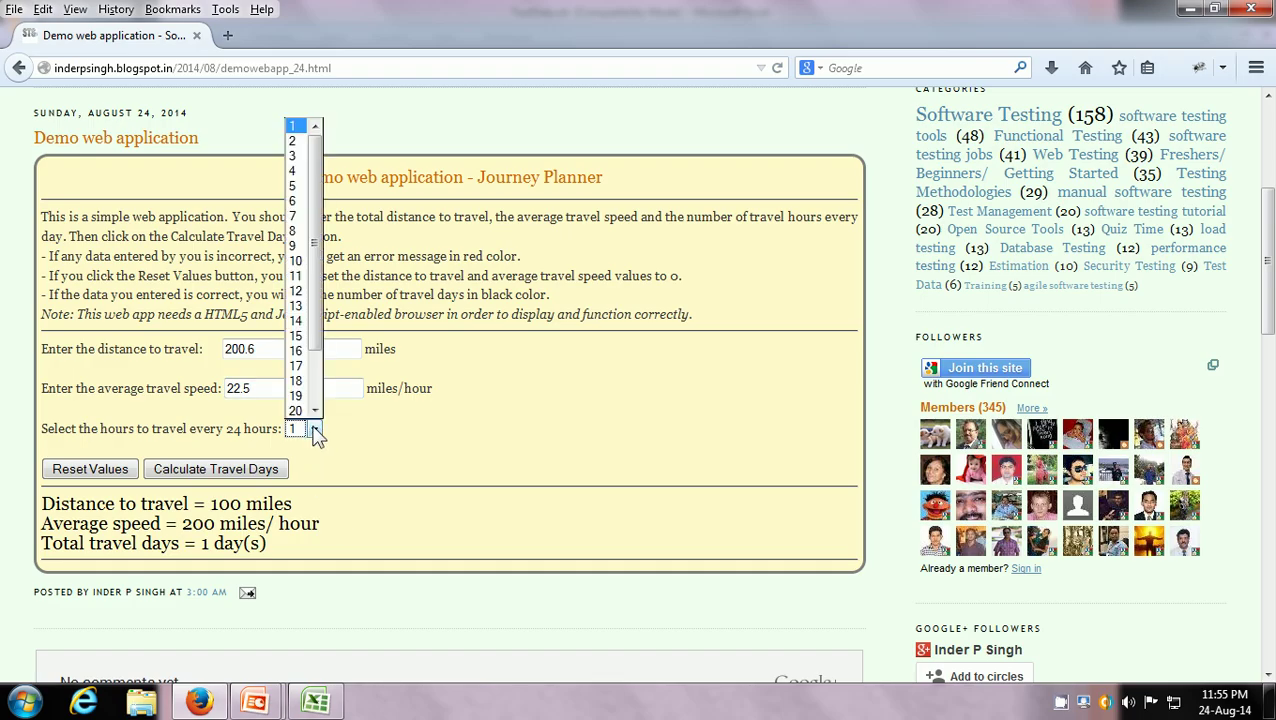
click(297, 218)
Check the row 12 travel days and rounding formulas in TestData.xls, and calculate that test case's travel days in the Journey Planner.
key(alt+Tab)
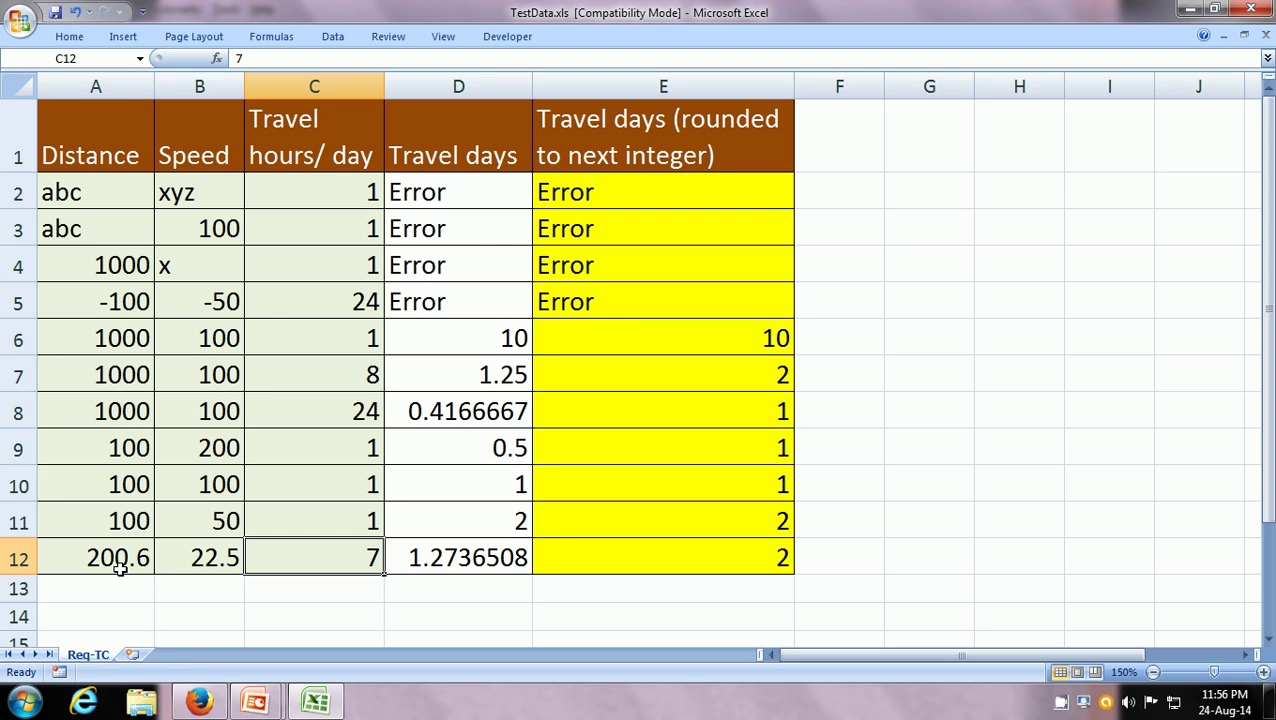
click(441, 561)
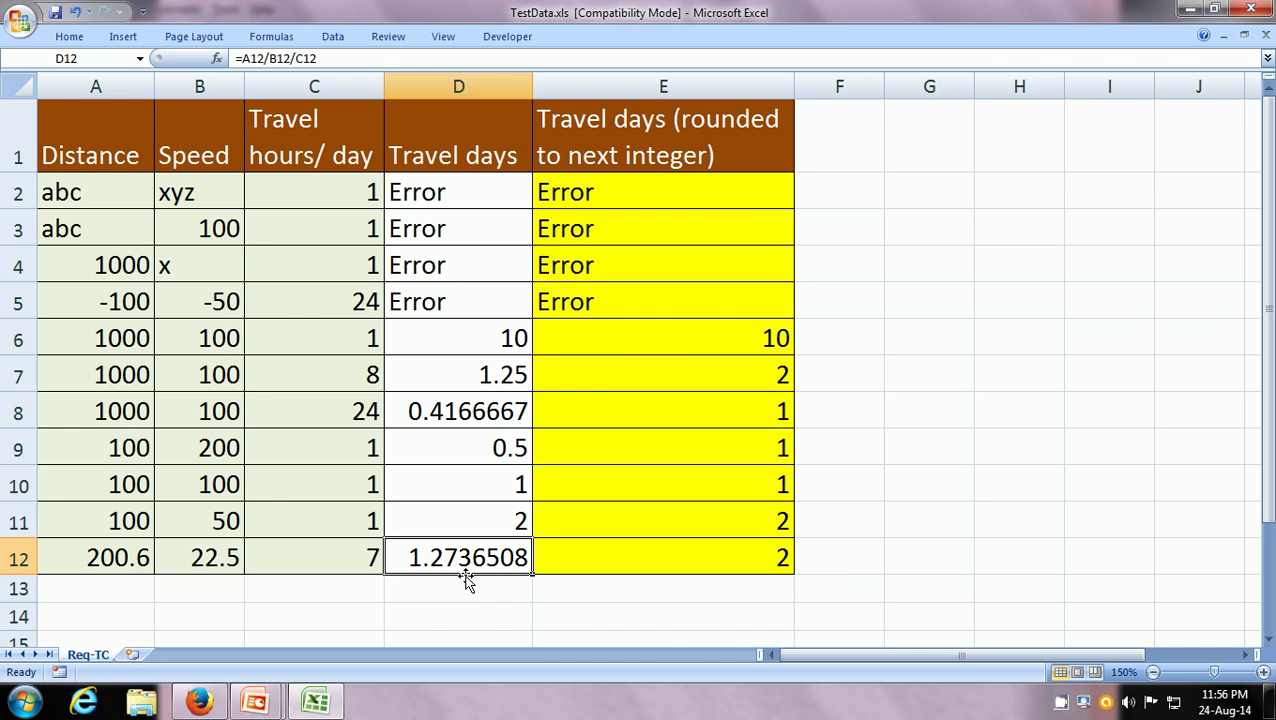
click(589, 558)
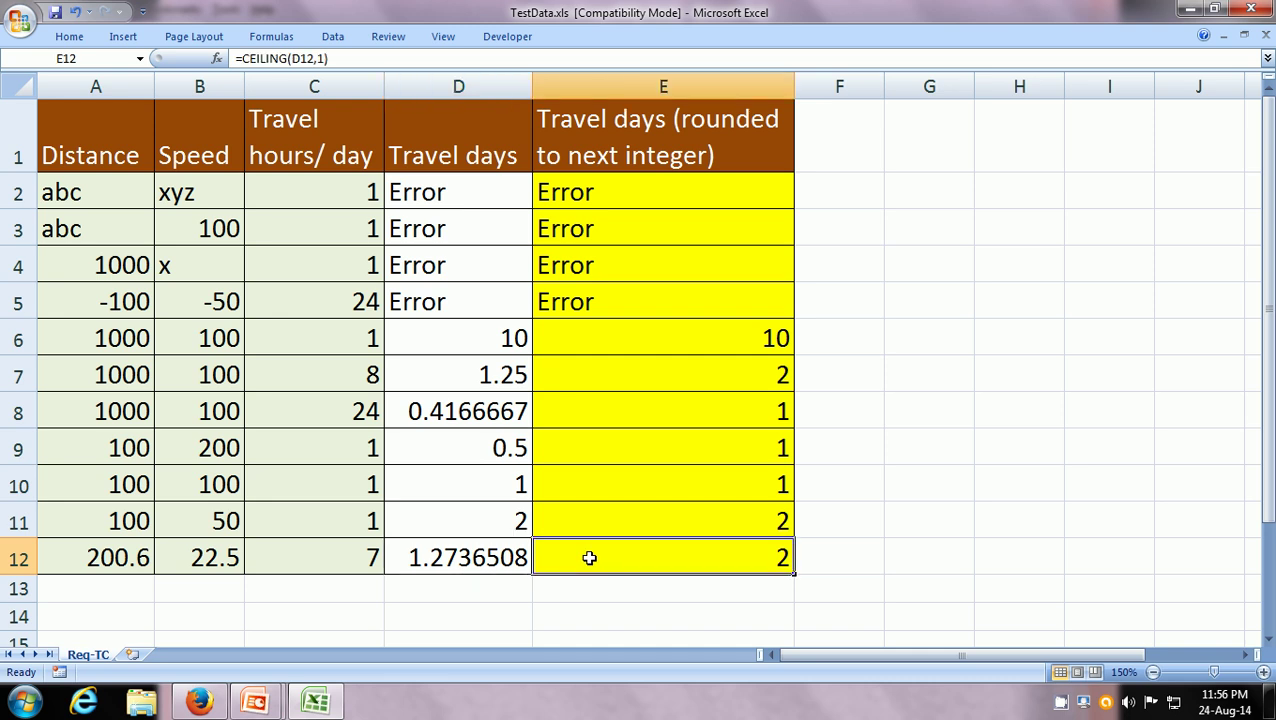
key(alt+Tab)
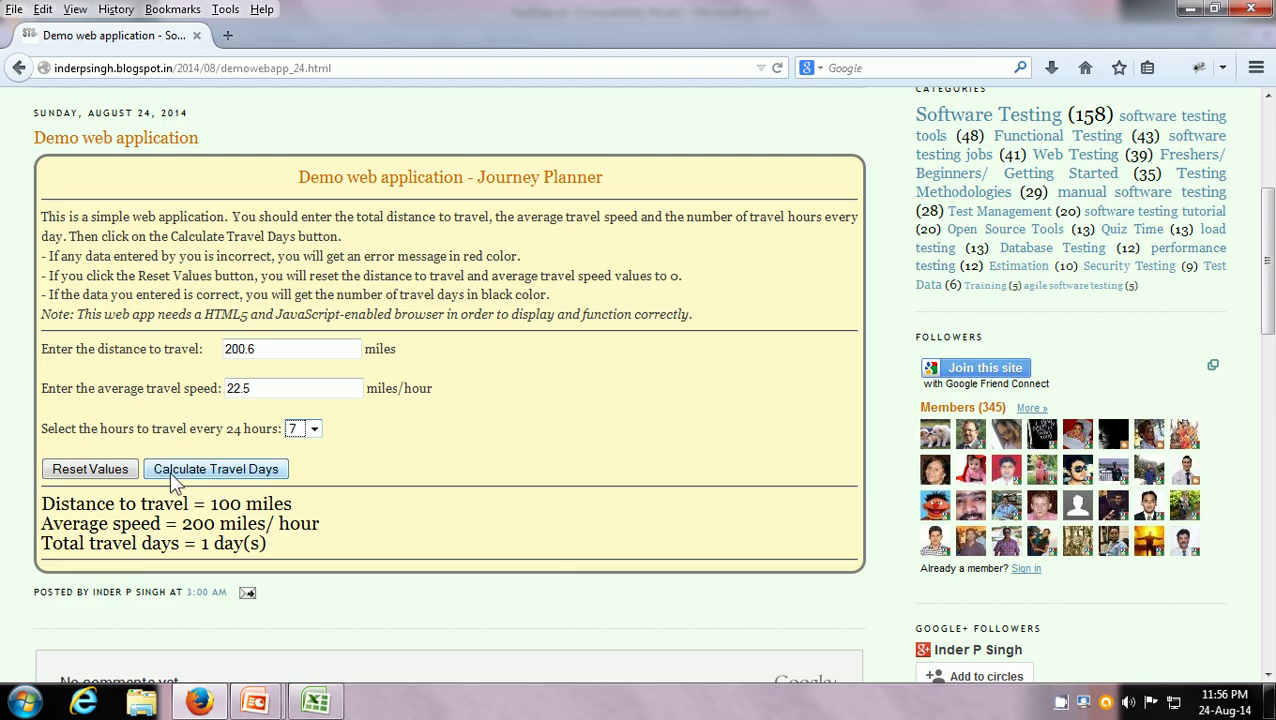
click(172, 478)
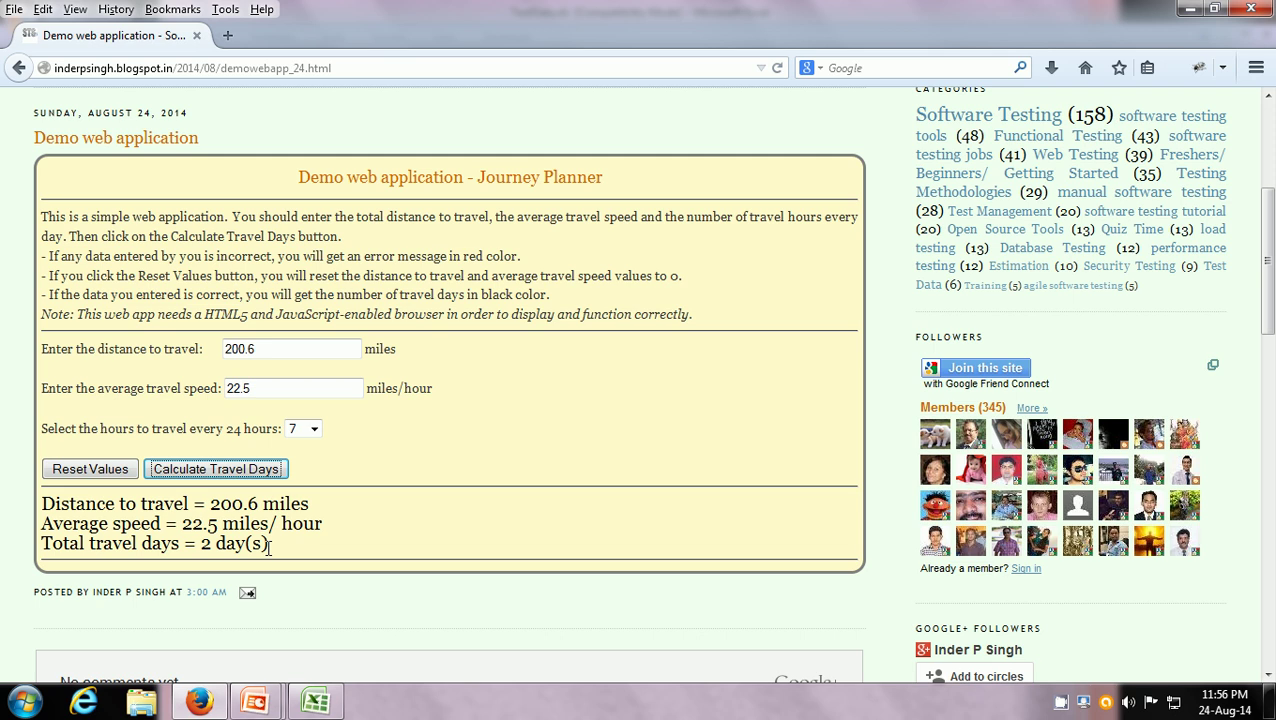
Reveal the help question on the presentation's Test the Functionality slide, and highlight the Journey Planner's help text for review.
key(alt+Tab)
key(alt+Tab)
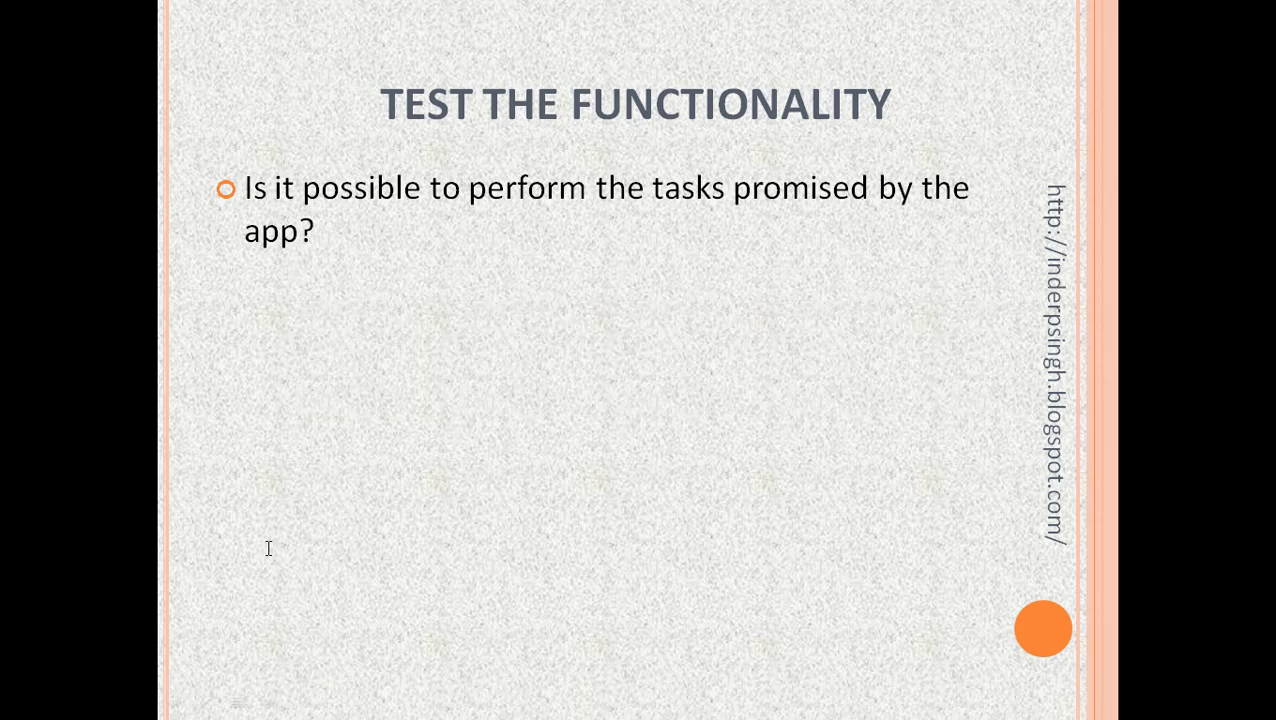
key(Right)
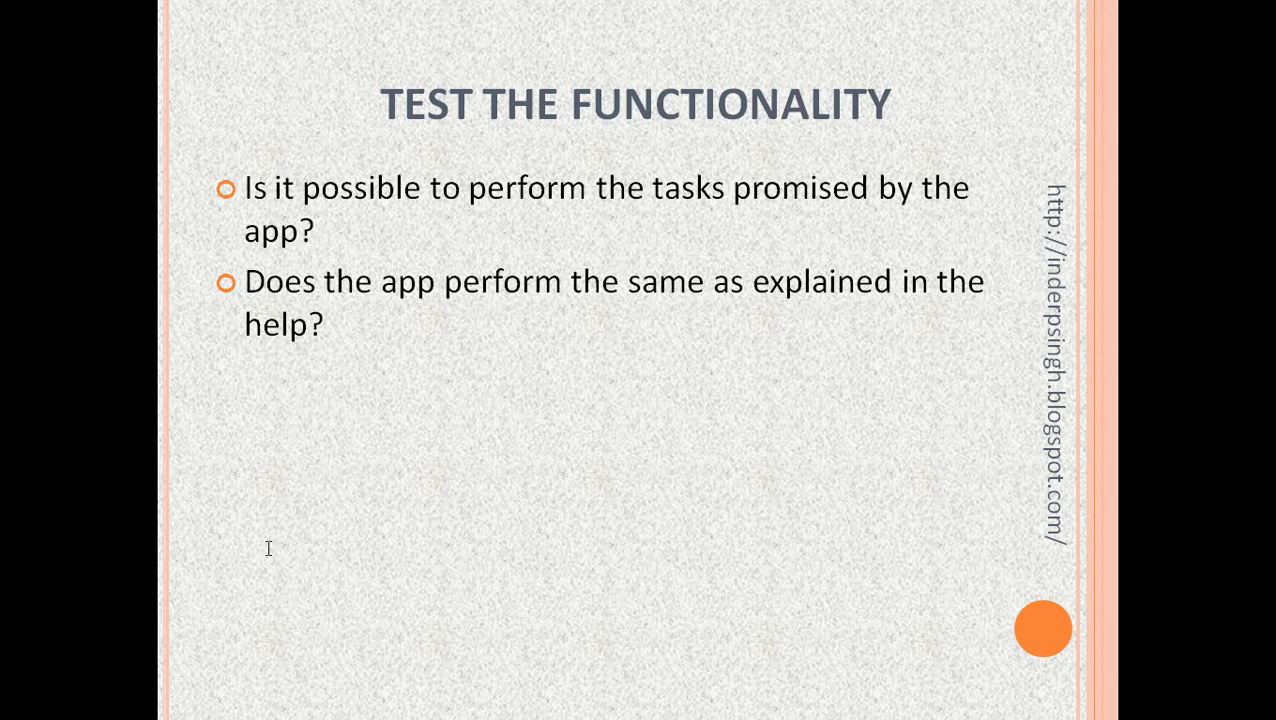
key(alt+Tab)
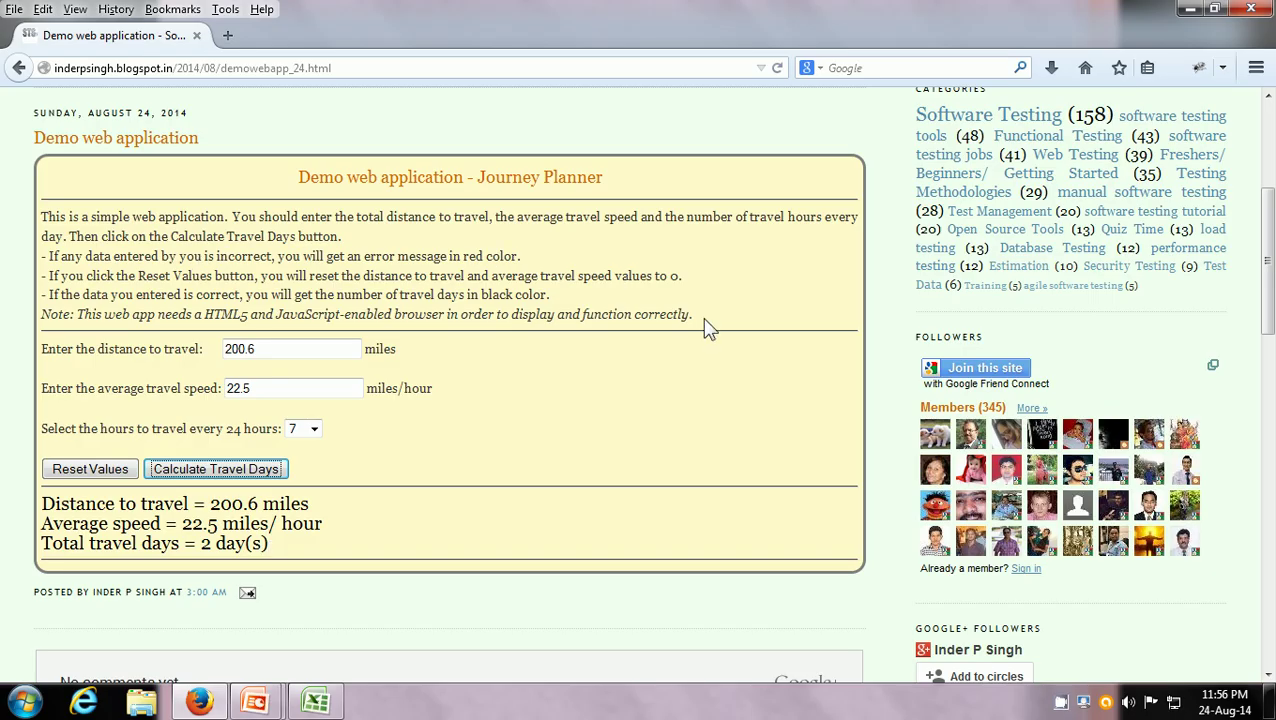
drag(704, 328, 46, 216)
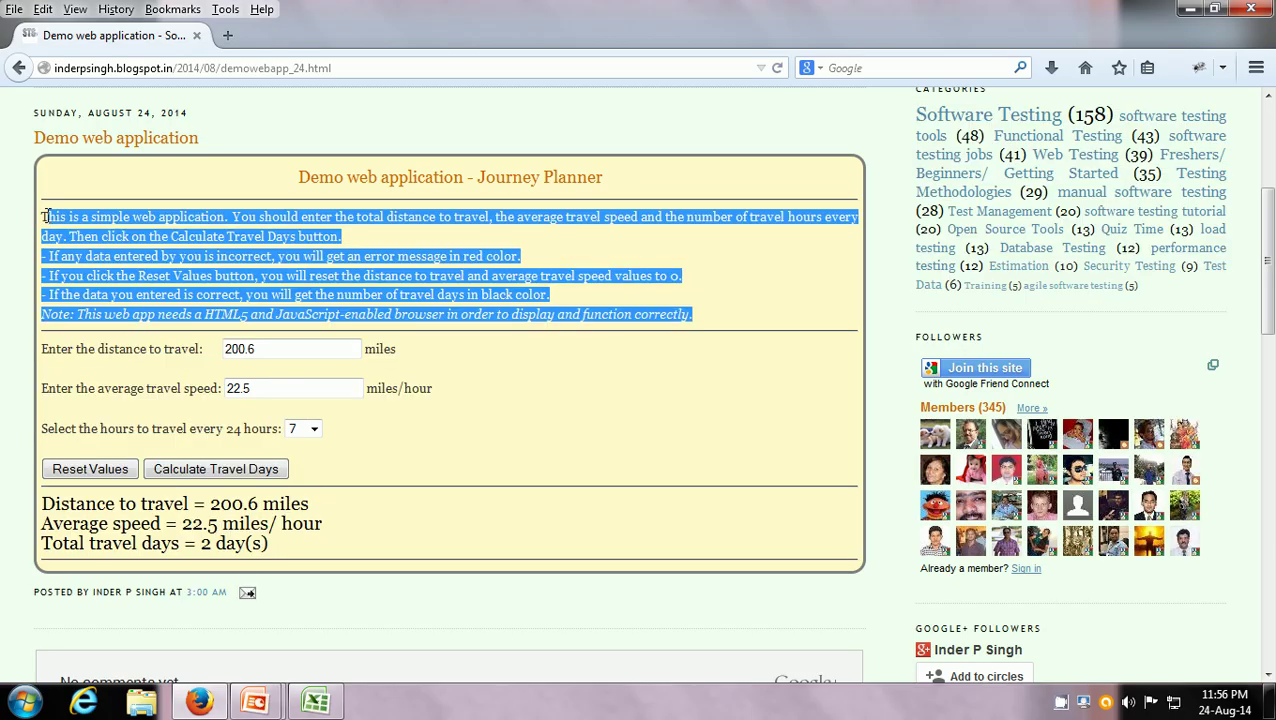
click(94, 237)
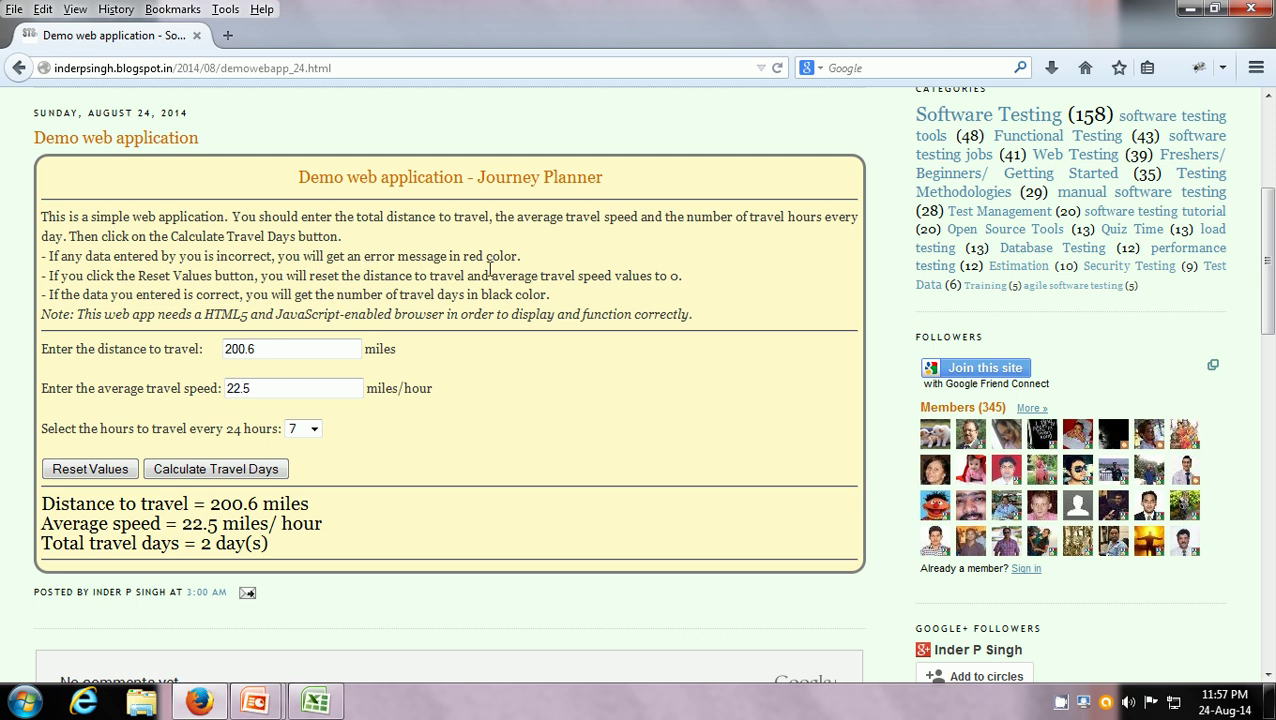
Test the Journey Planner's error handling by calculating with the distance abc, and reset the form values.
drag(284, 349, 144, 352)
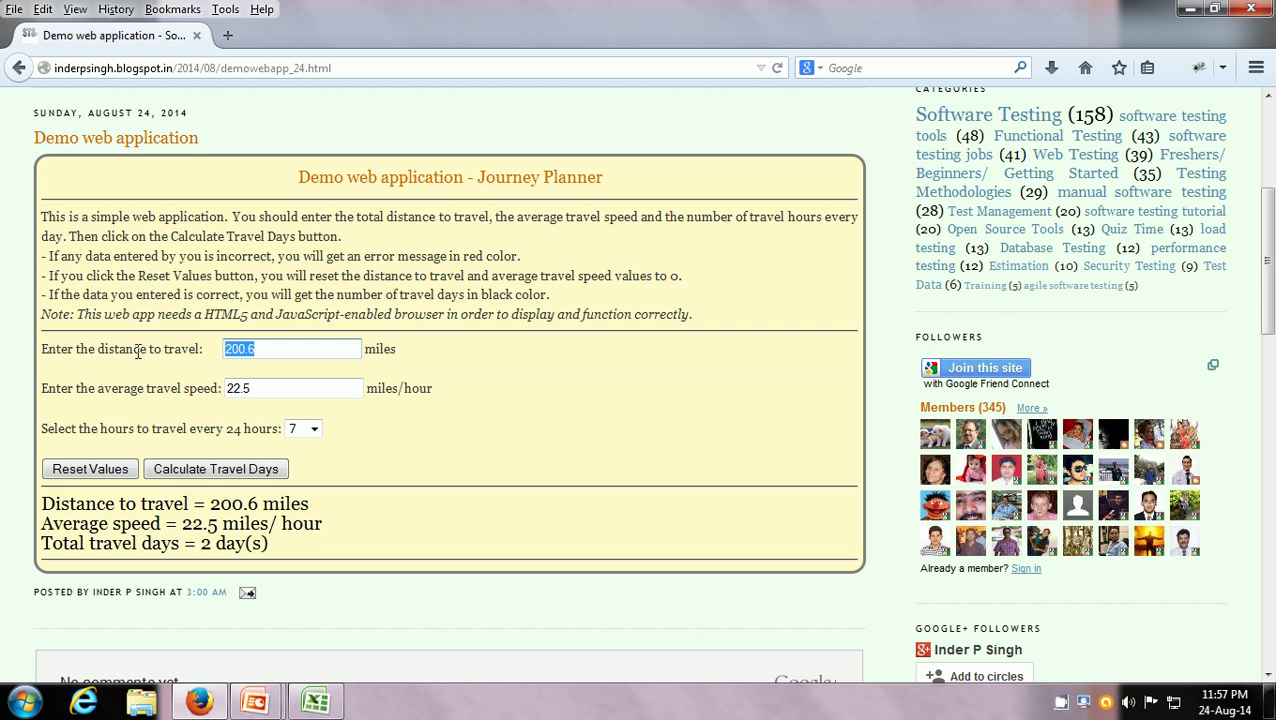
text(abc)
click(176, 469)
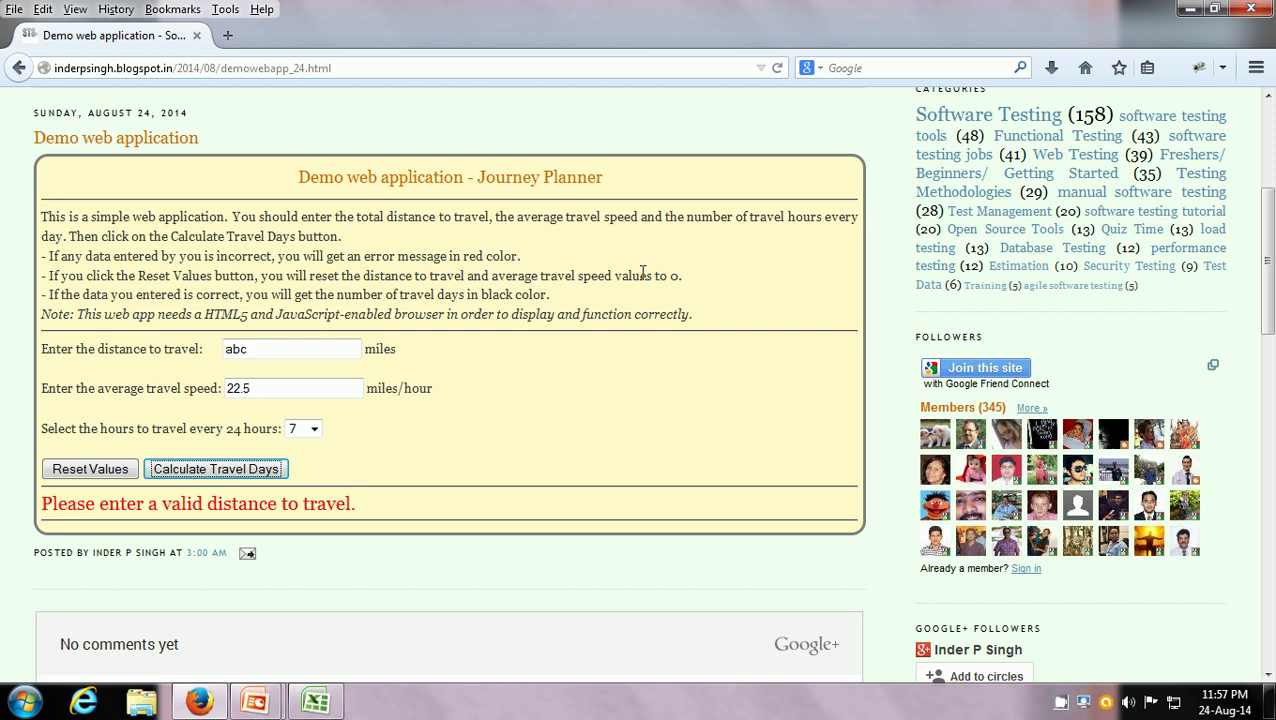
click(71, 478)
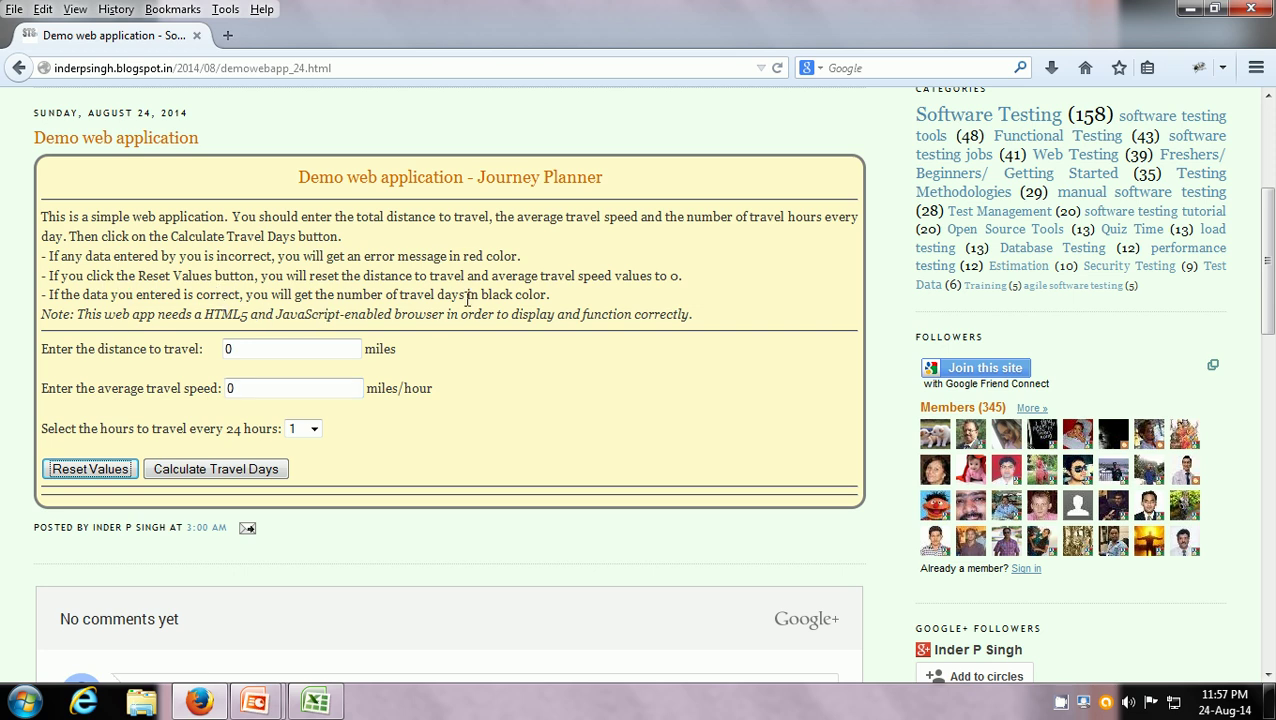
Calculate the Journey Planner's travel days for a distance of 1000 miles, a speed of 50 miles/hour and 8 travel hours.
double_click(259, 354)
text(100)
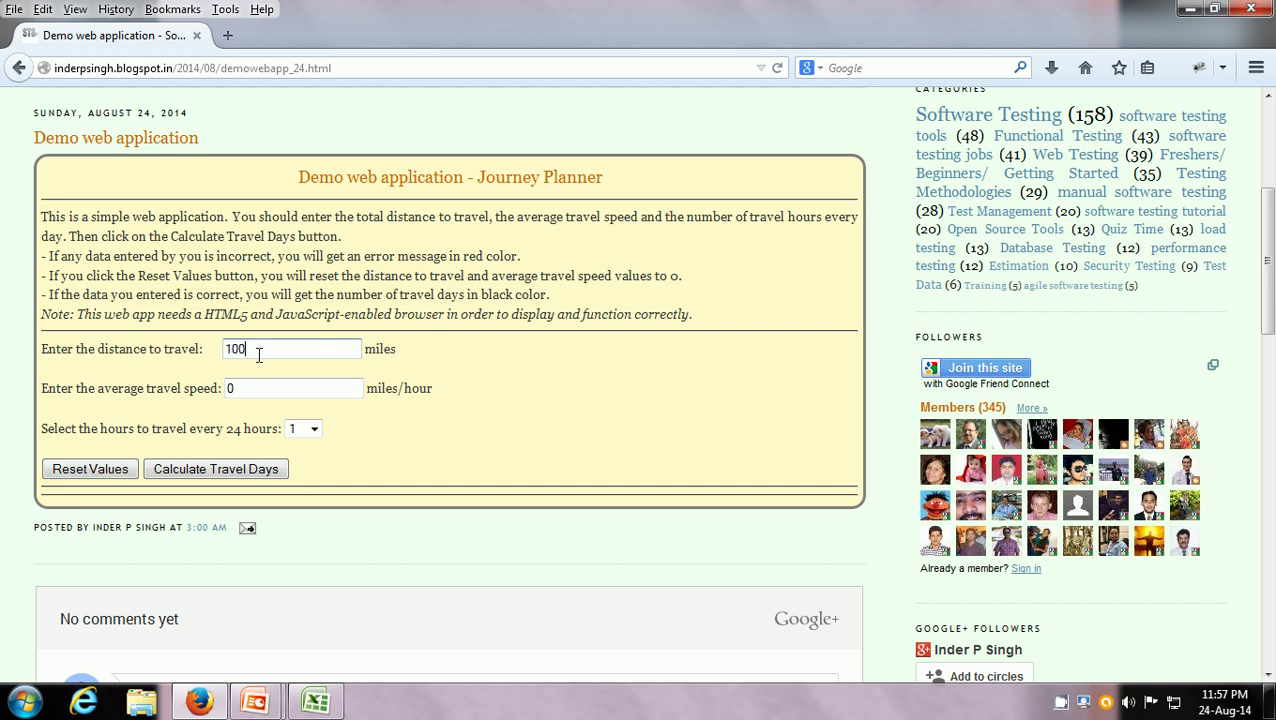
text(0)
double_click(246, 391)
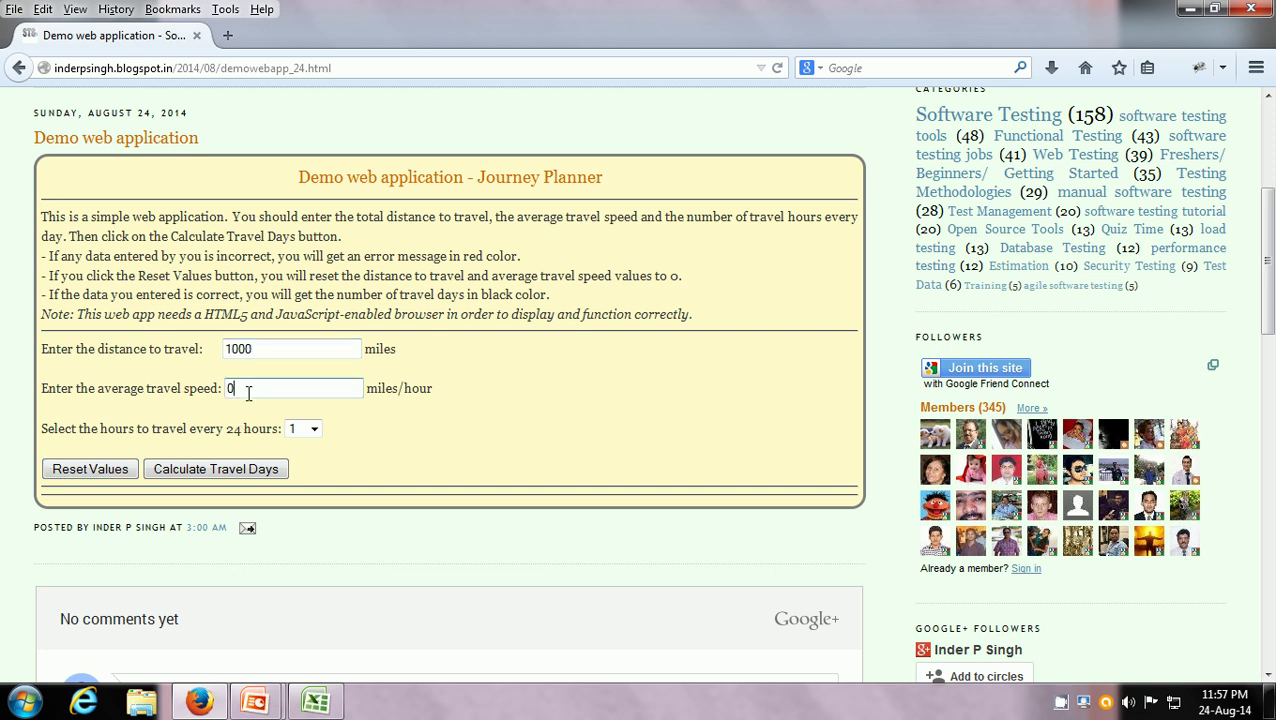
text(50)
click(314, 430)
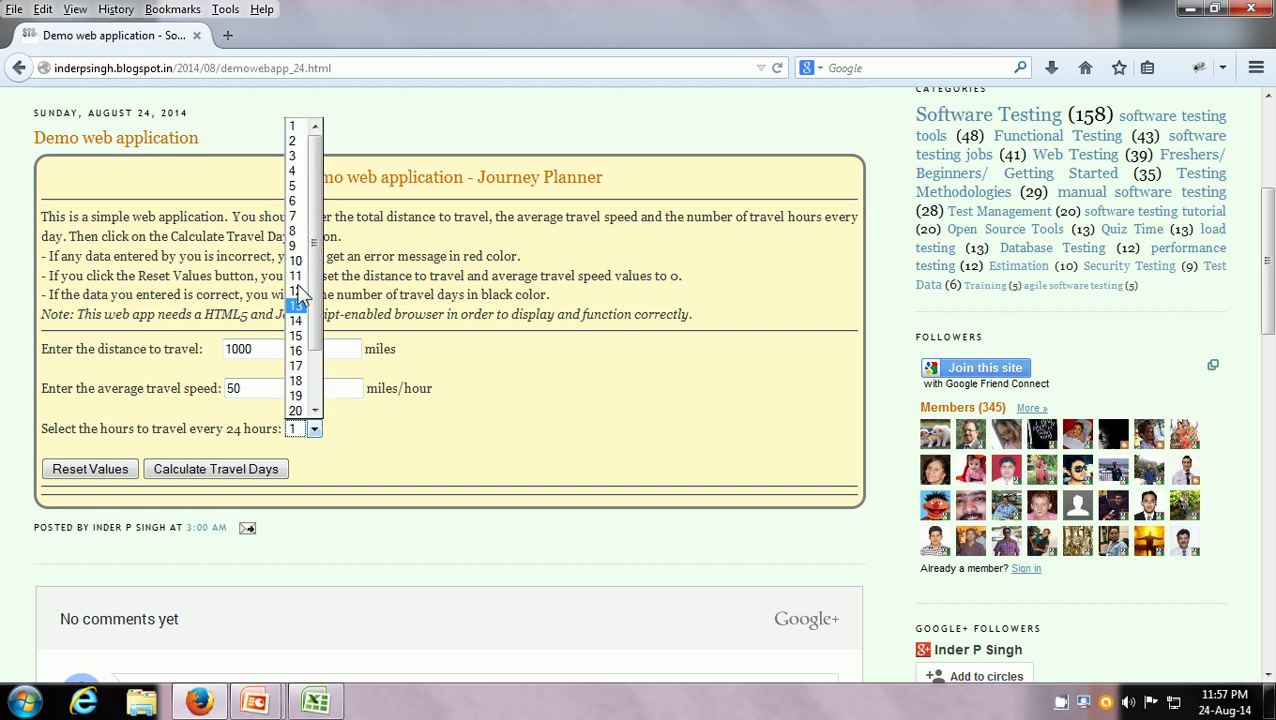
click(298, 232)
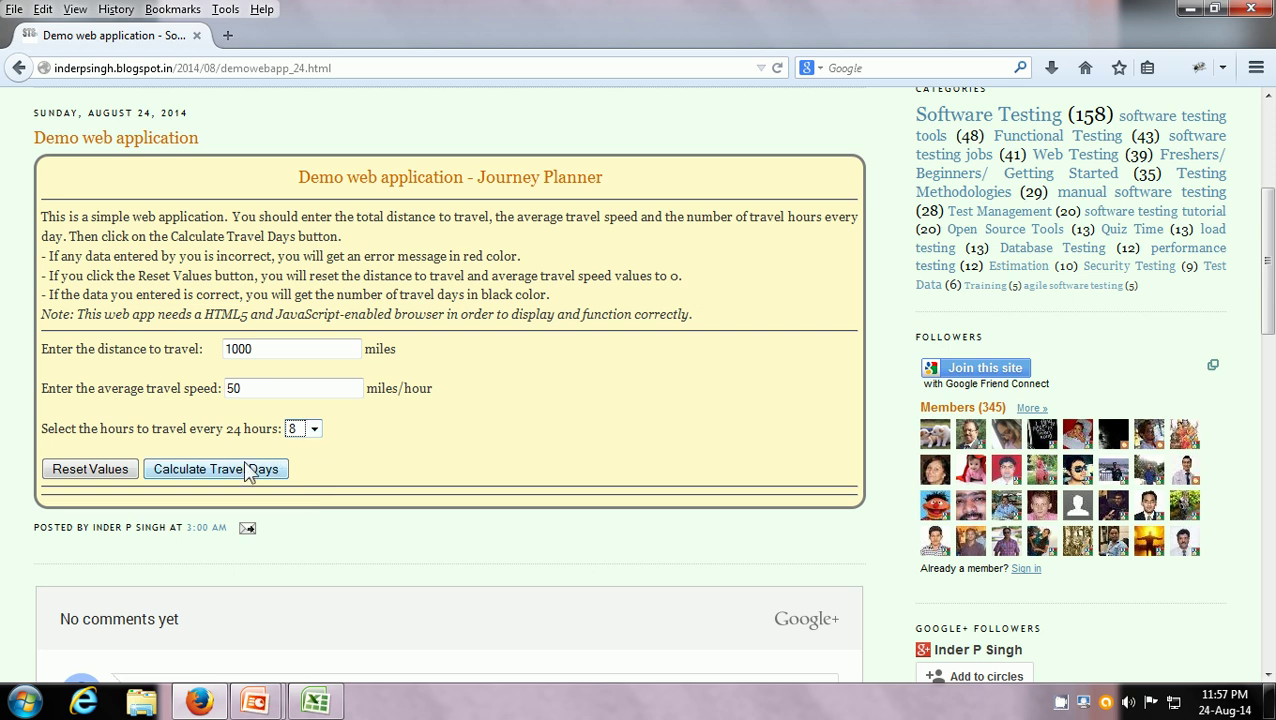
click(176, 481)
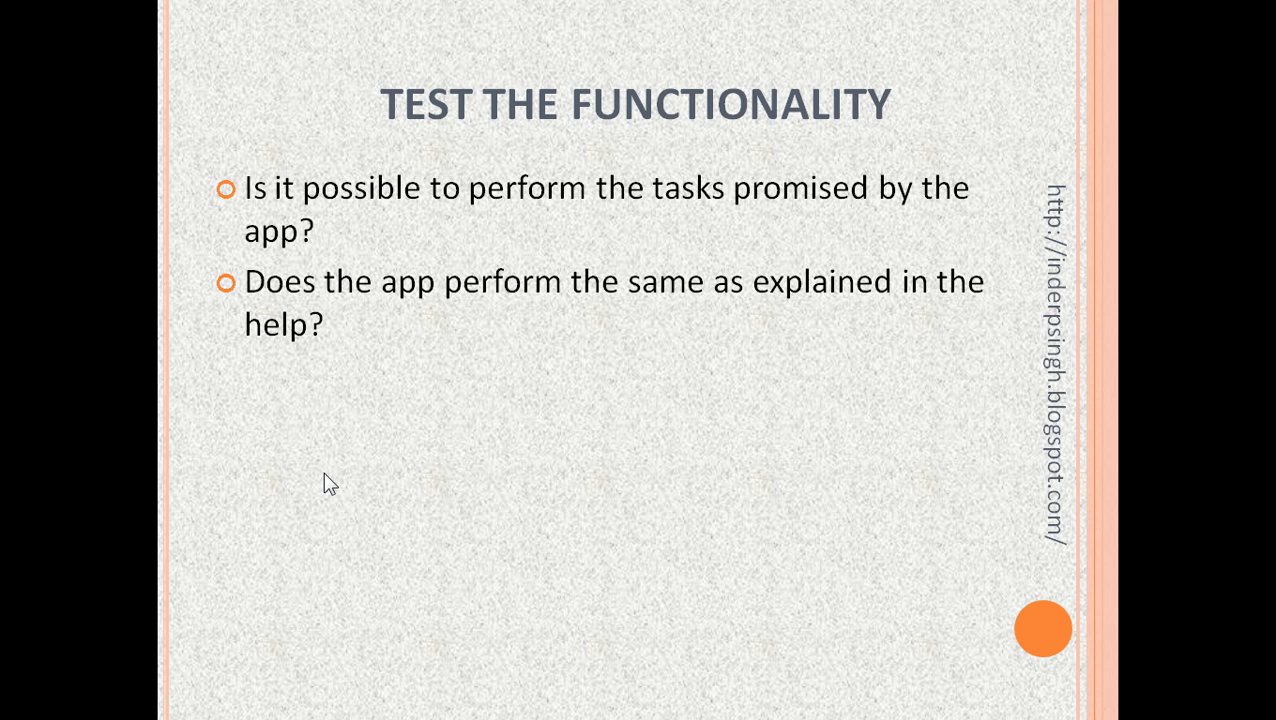
Advance the presentation to the Test the User Interface slide's look-and-feel question, and examine the Journey Planner's distance and speed fields for consistency.
key(Right)
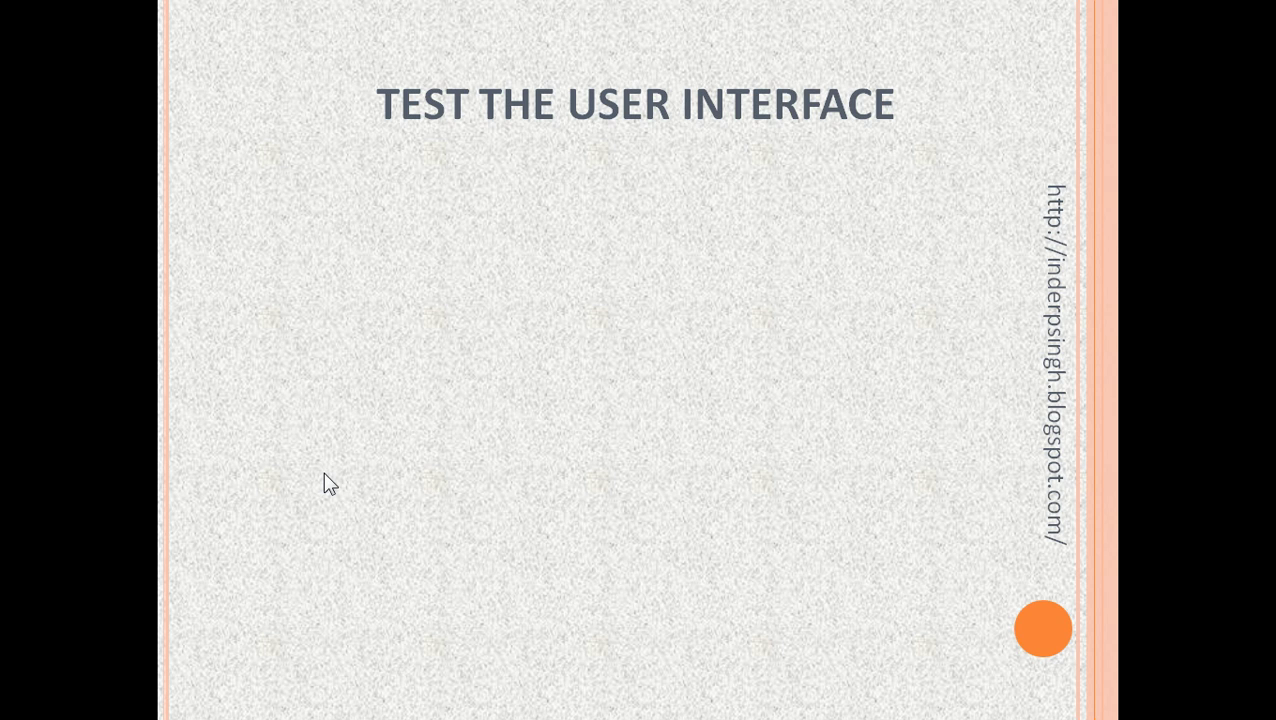
key(Right)
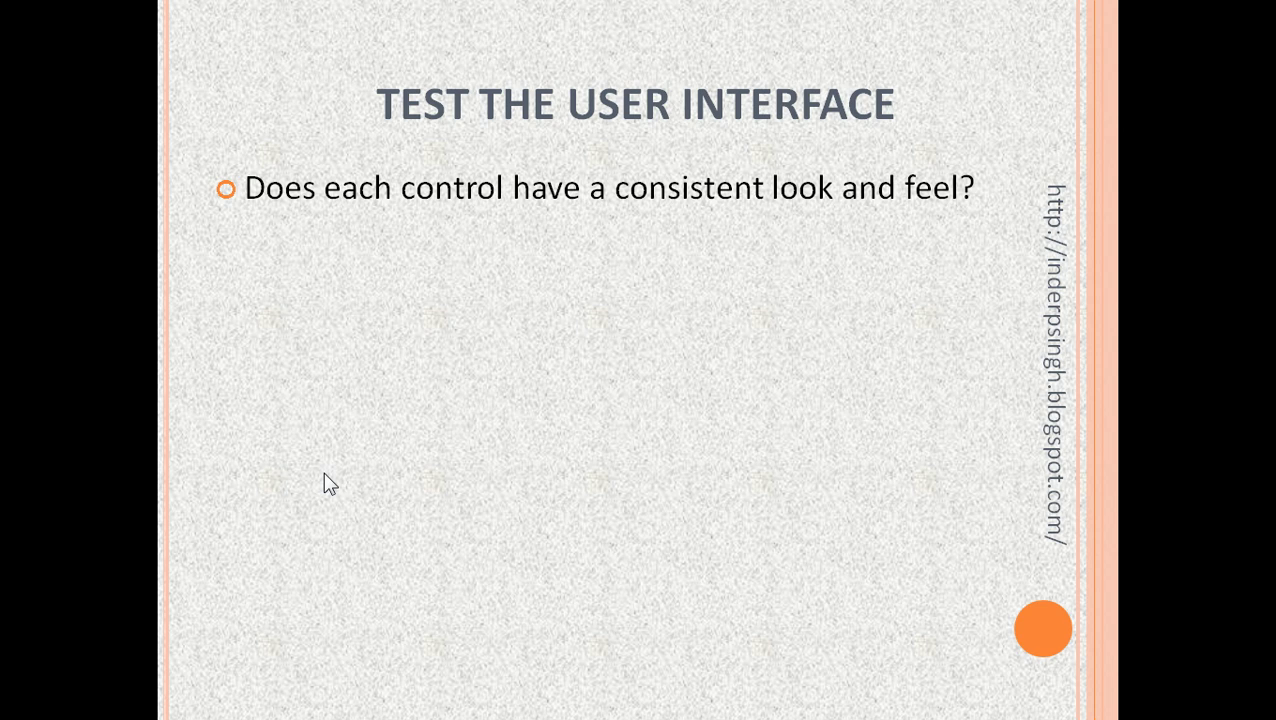
key(alt+Tab)
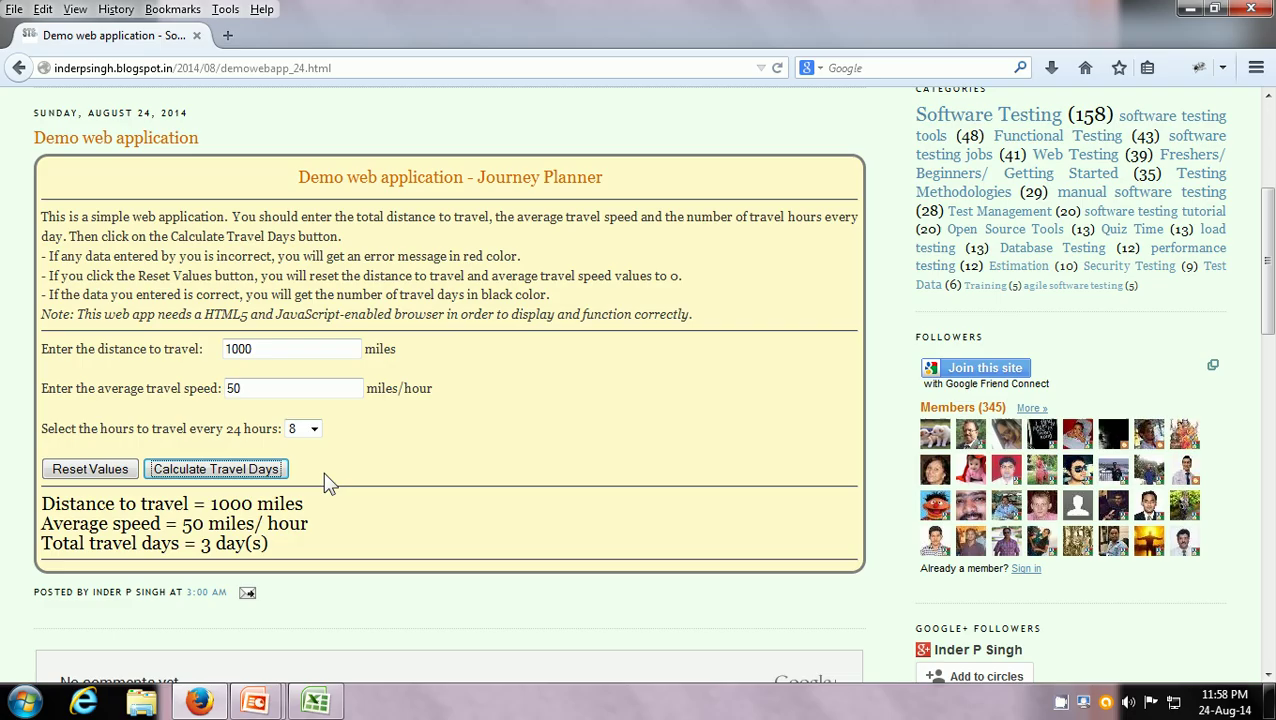
click(258, 349)
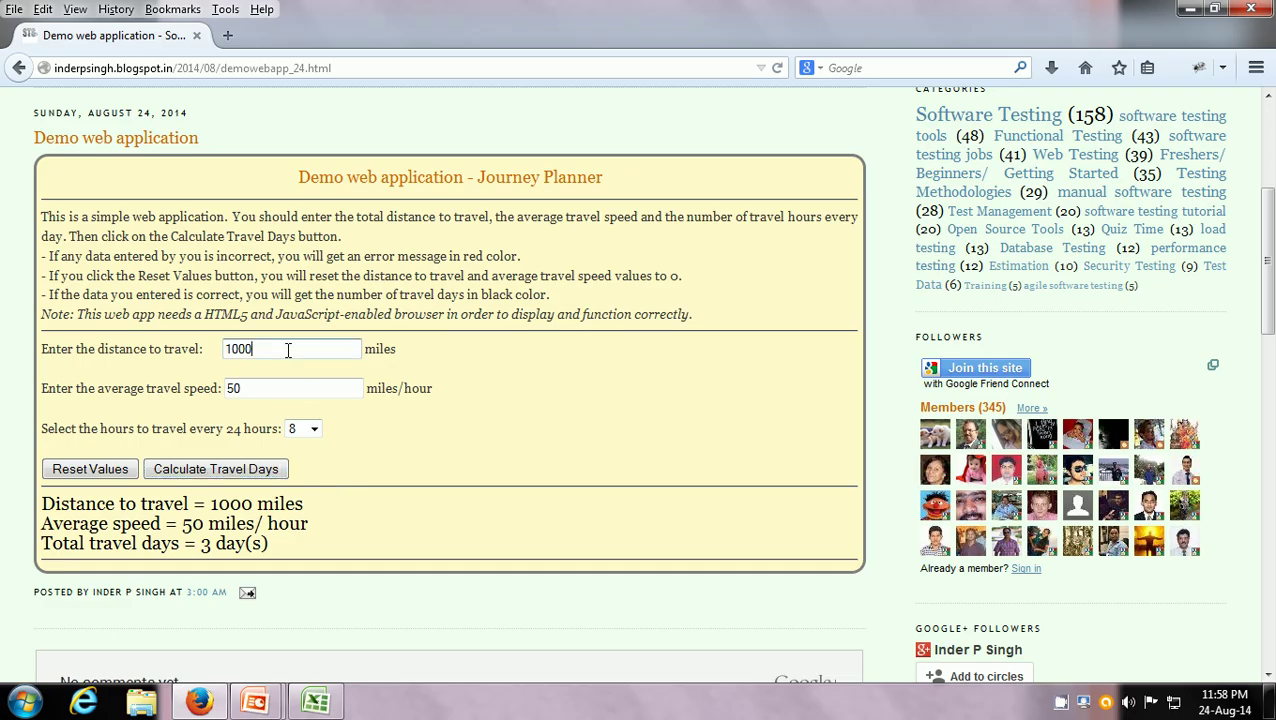
click(248, 388)
click(314, 395)
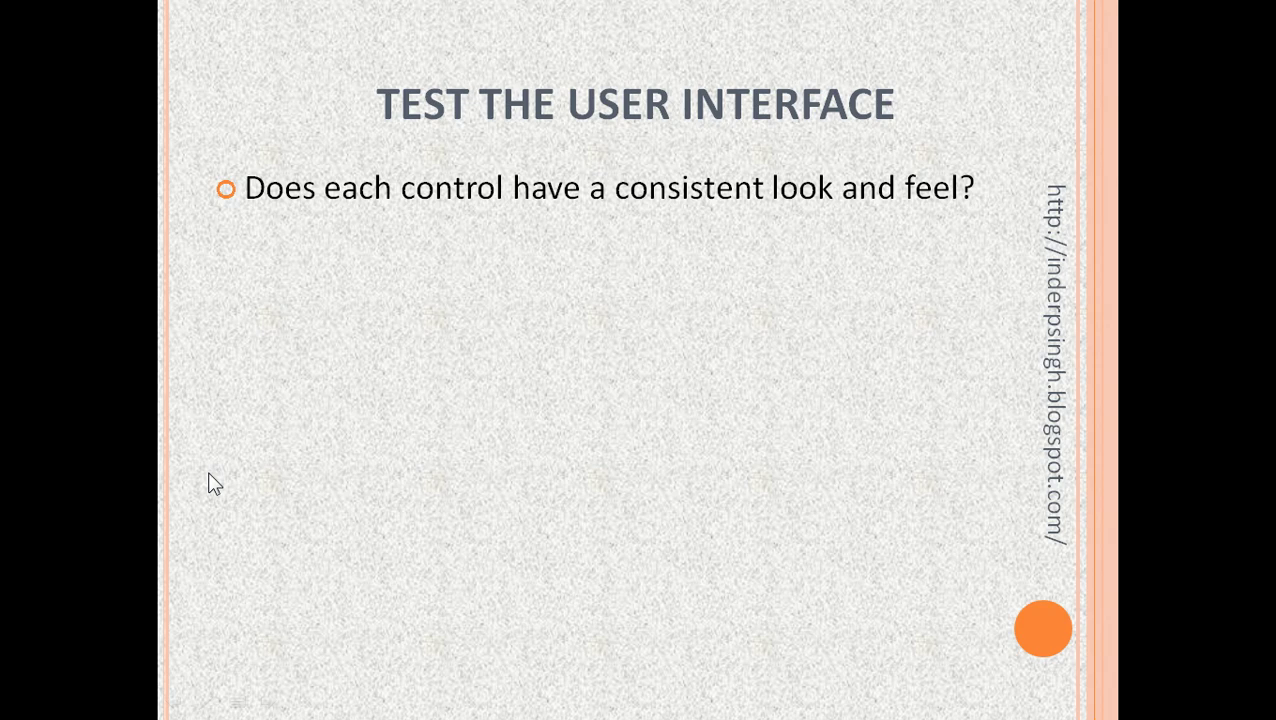
Reveal the spelling question on the slide, and copy all of the Journey Planner's text from its title to the results.
key(Right)
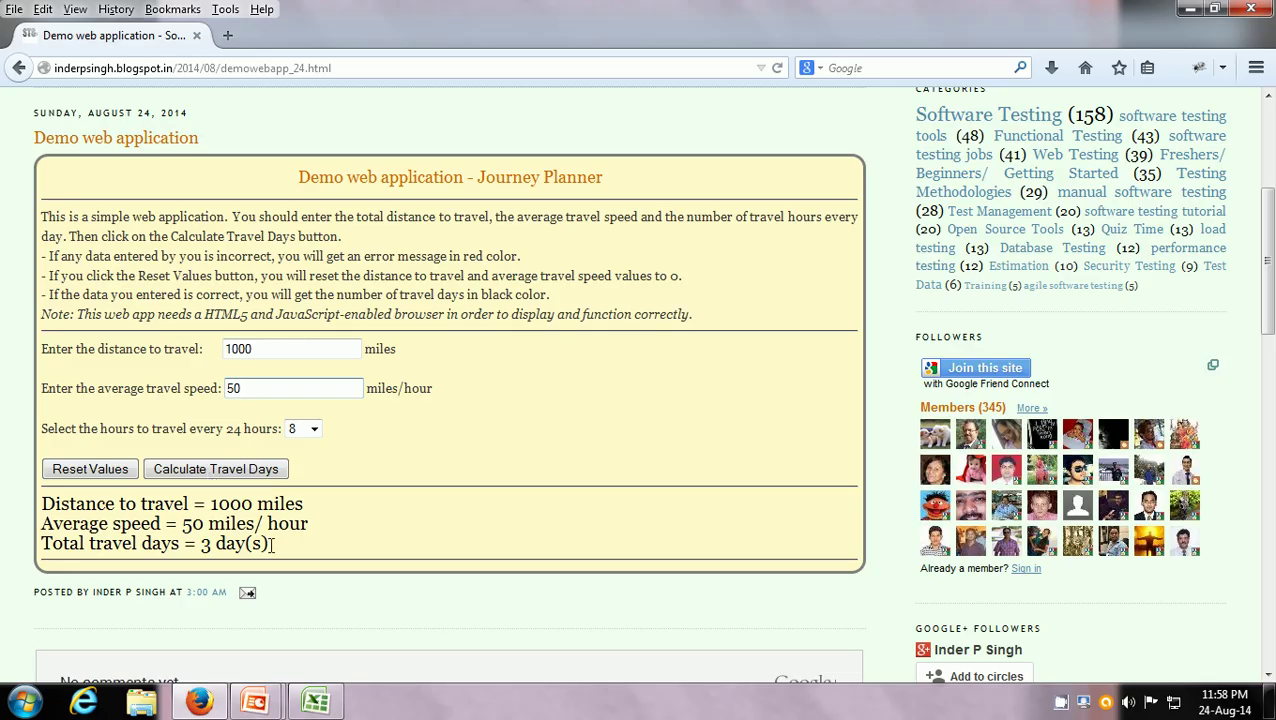
drag(272, 543, 300, 186)
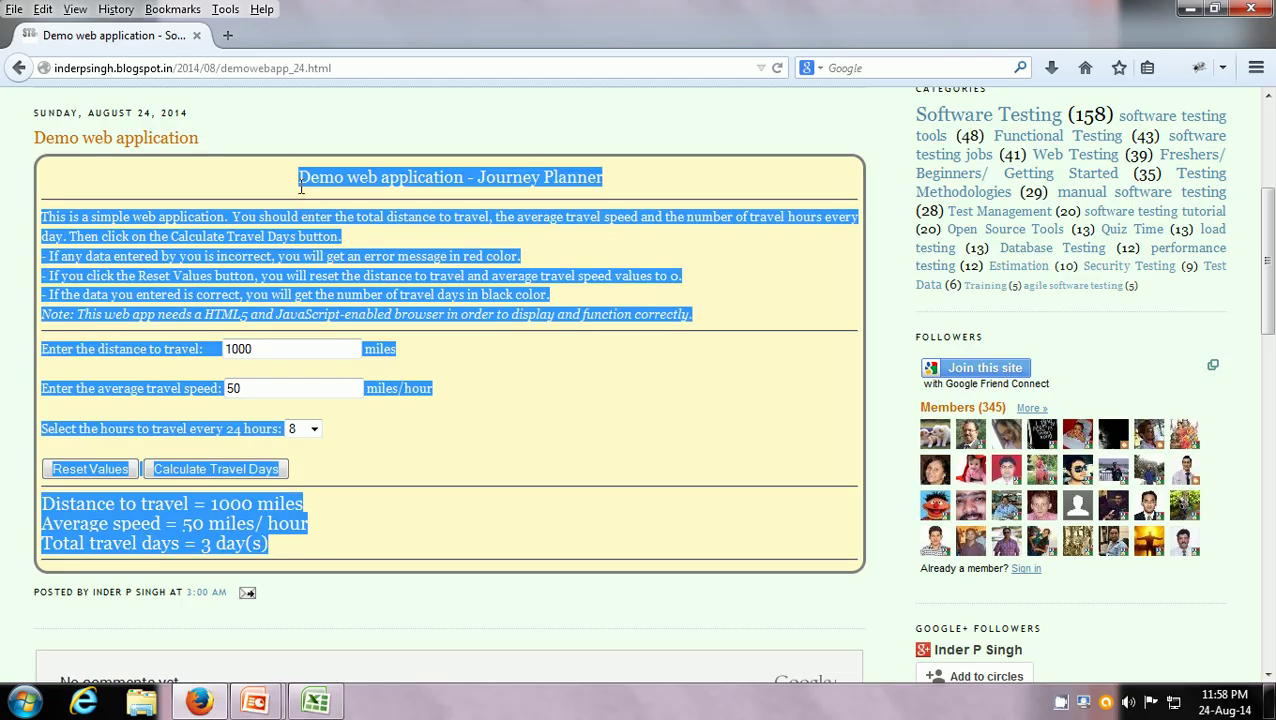
right_click(364, 224)
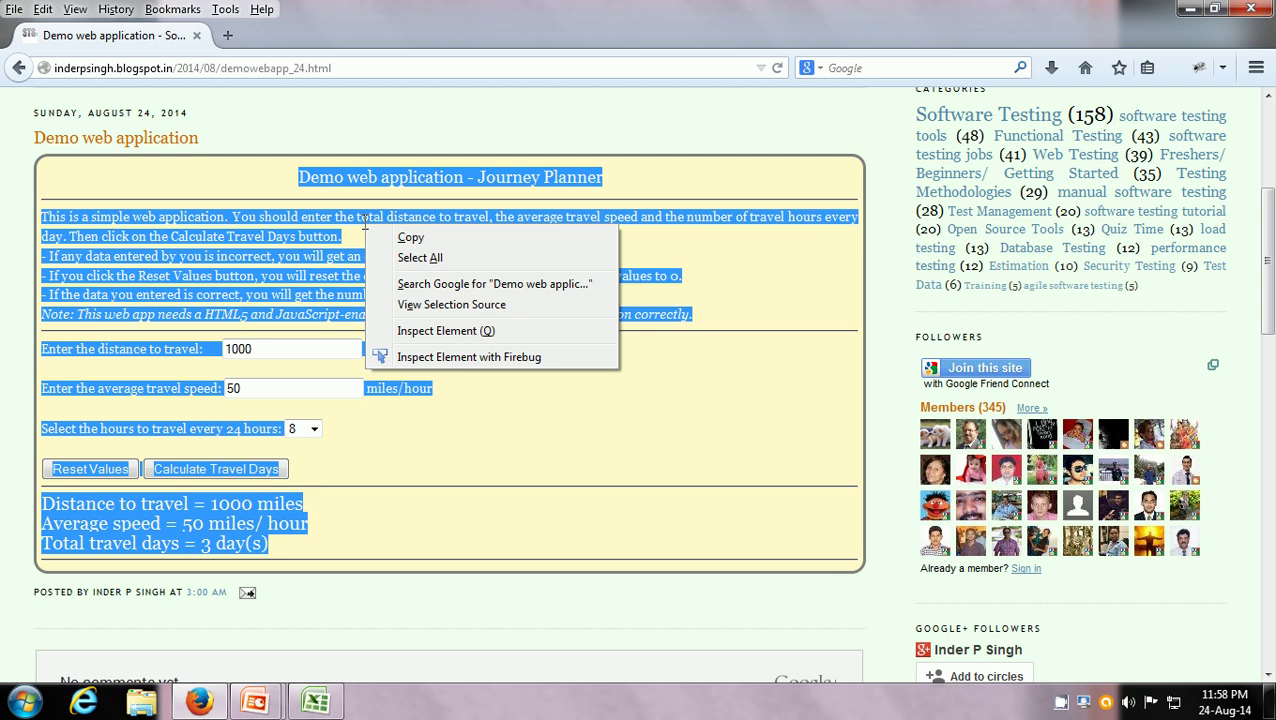
click(412, 243)
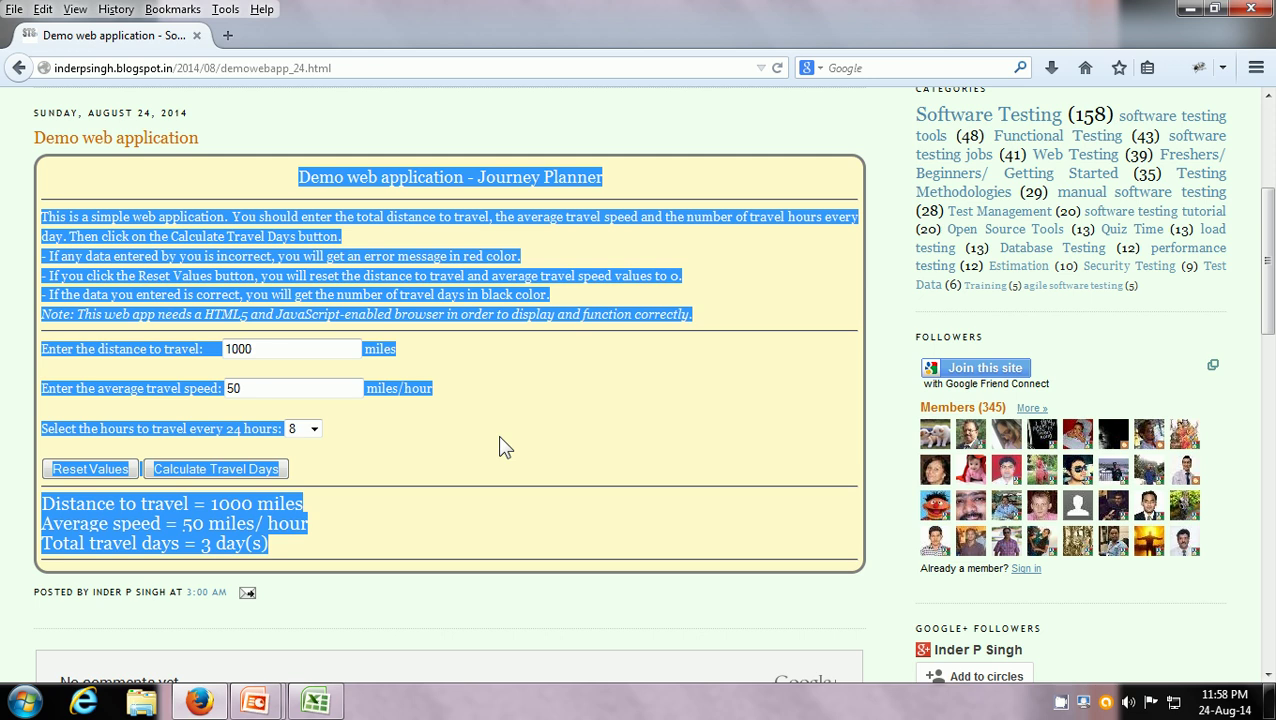
click(501, 443)
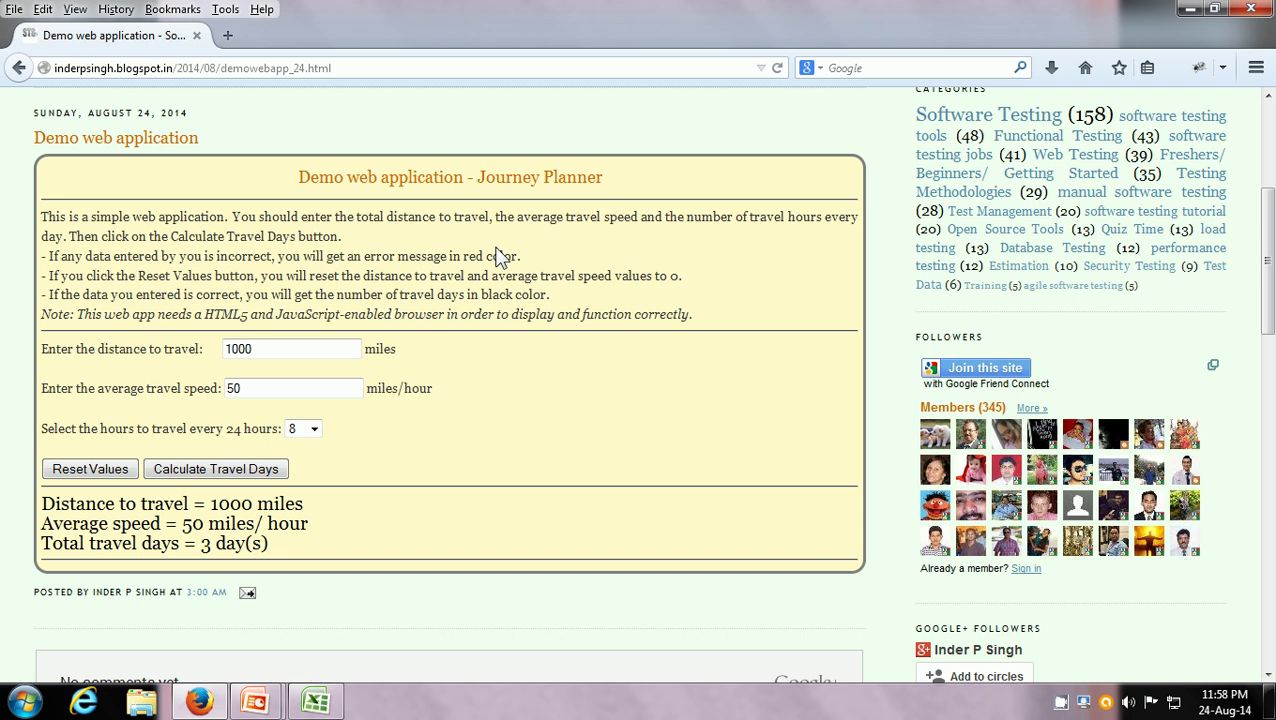
Reveal the control alignment and displayed data questions on the Test the User Interface slide, and check the Journey Planner's layout against them.
key(alt+Tab)
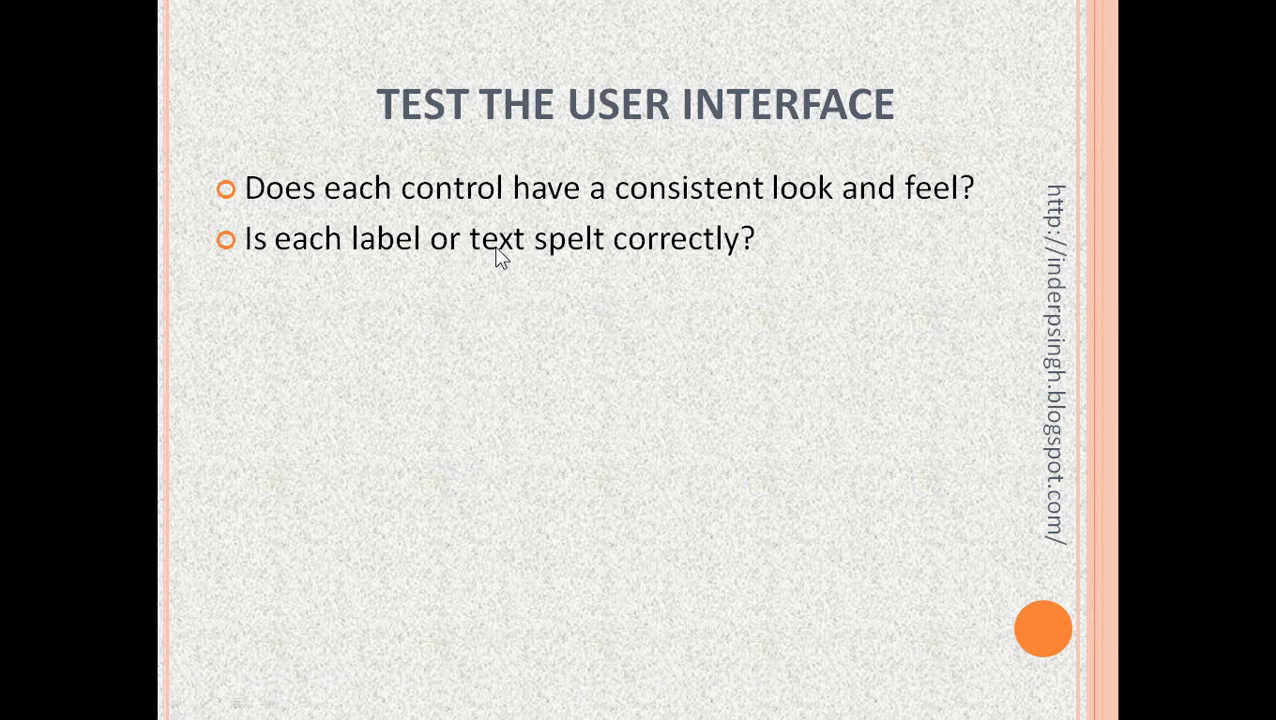
click(501, 256)
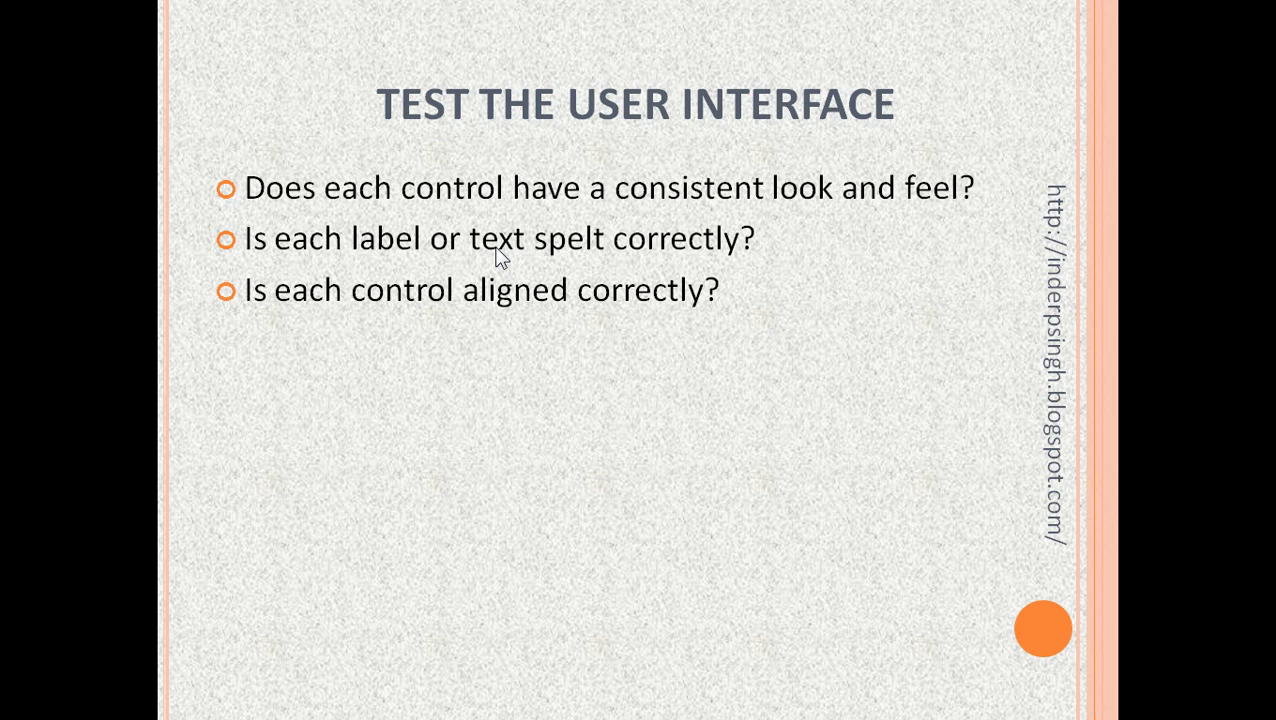
key(alt+Tab)
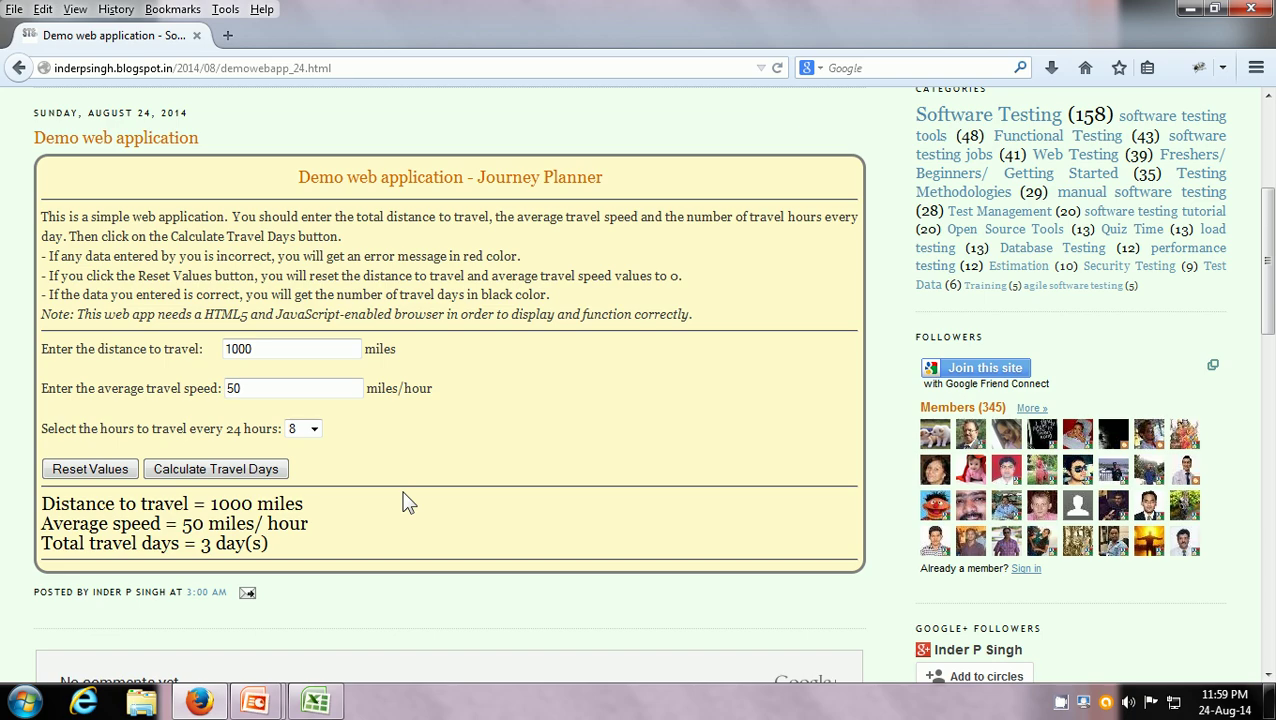
key(alt+Tab)
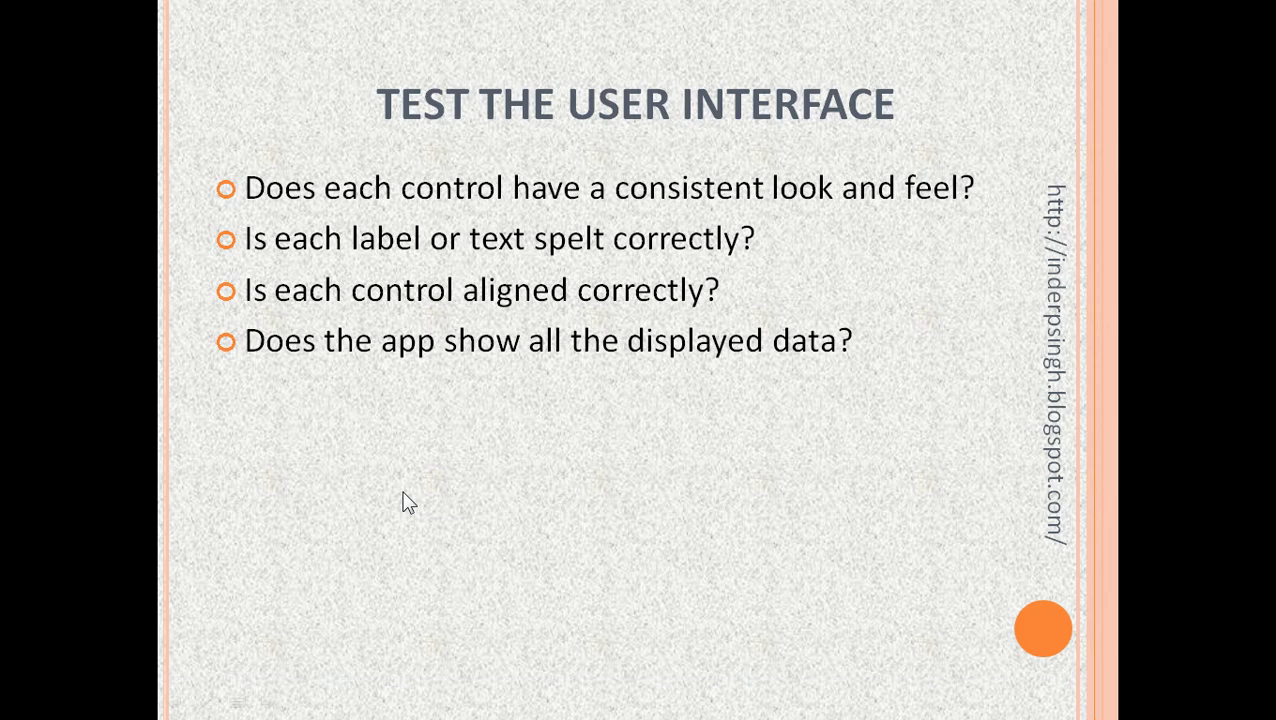